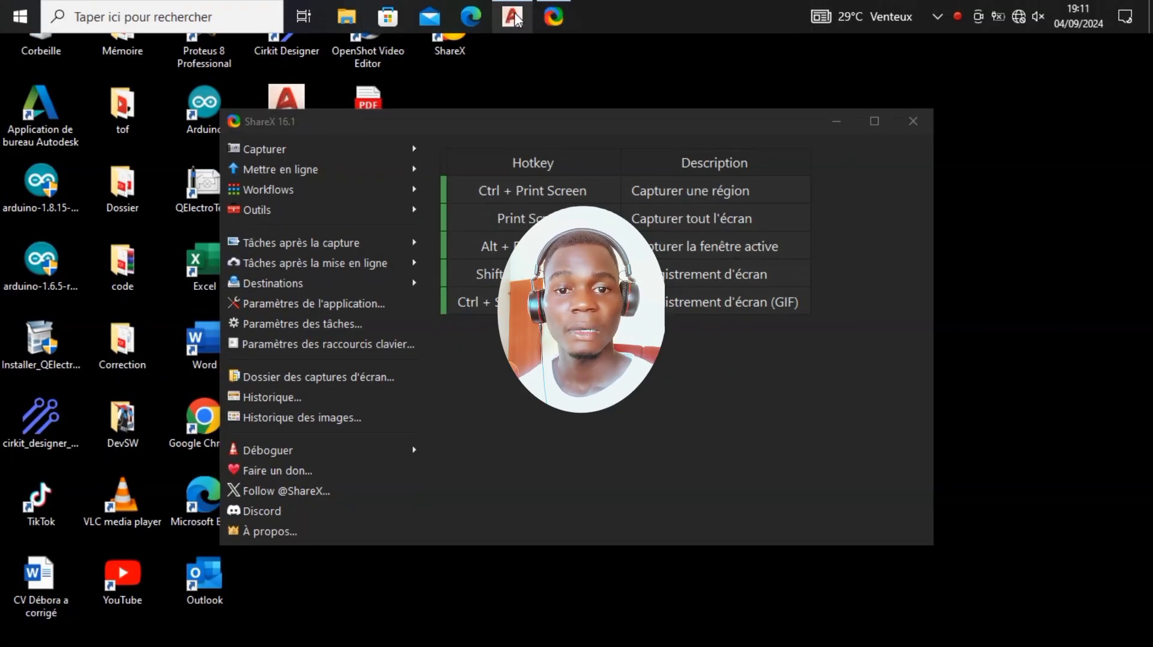
# Bring AutoCAD forward, hide the grid and zoom onto the finished hooked spring
pyautogui.moveTo(511, 17)
pyautogui.click(516, 89)
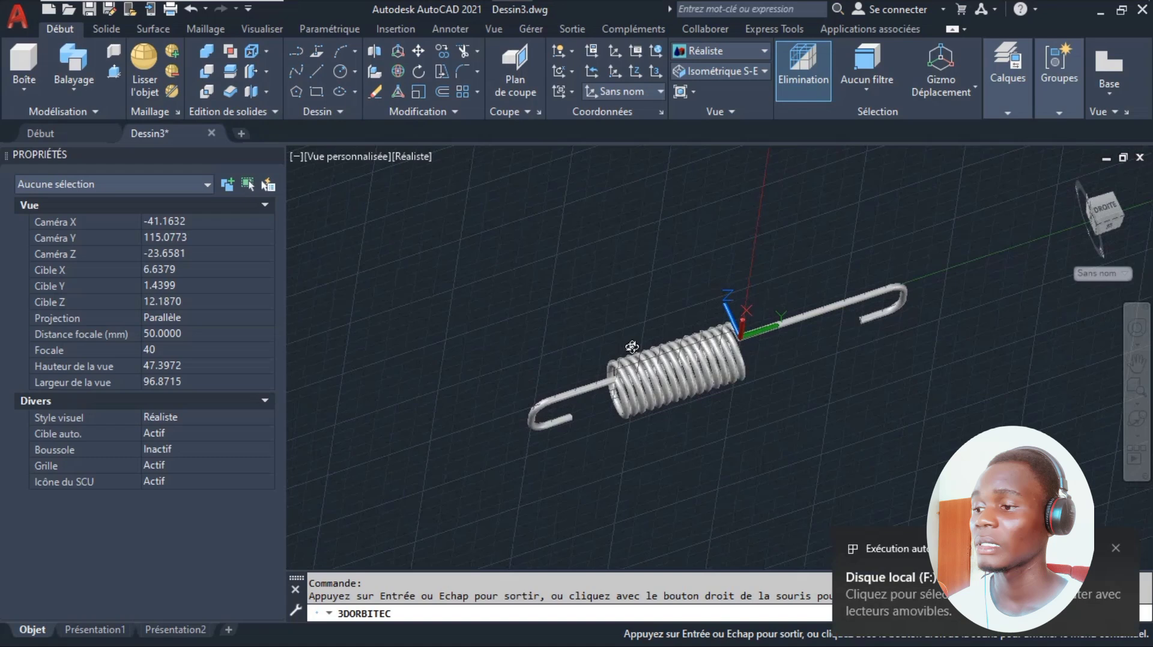
pyautogui.press('Escape')
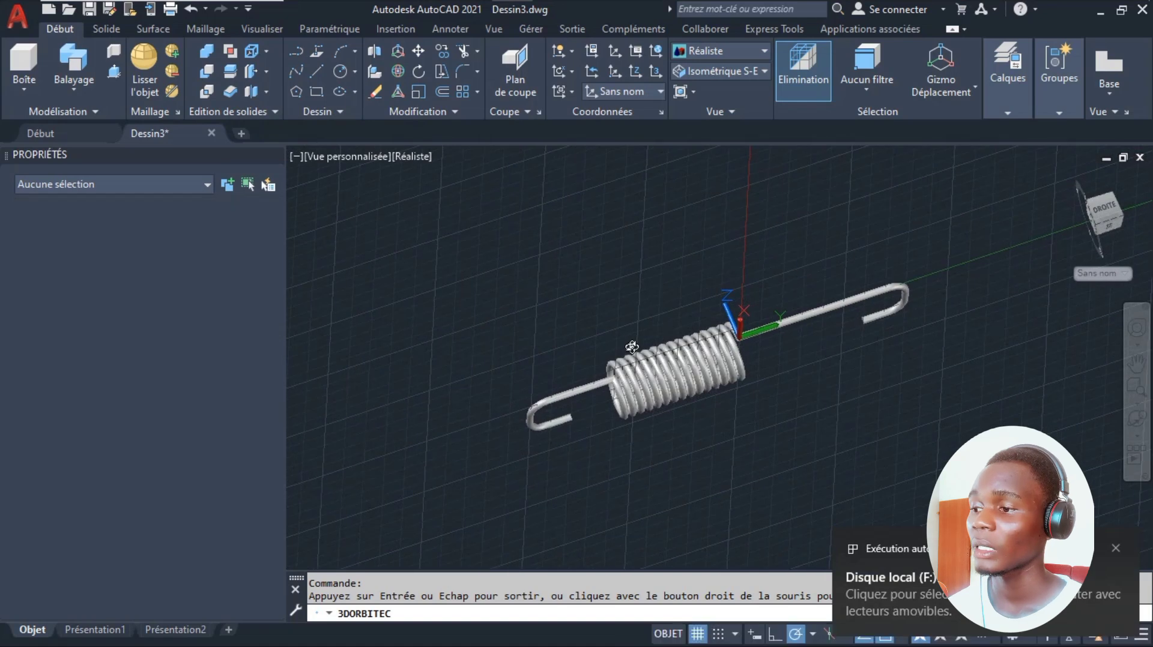
pyautogui.click(697, 635)
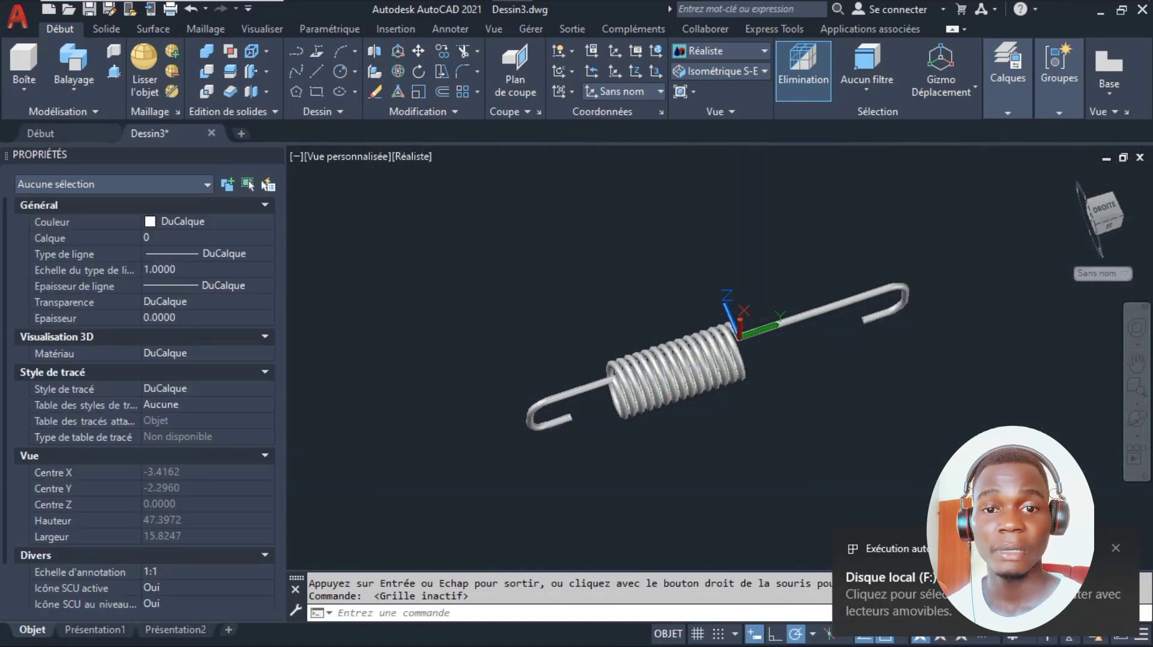
pyautogui.click(679, 367)
pyautogui.click(1135, 386)
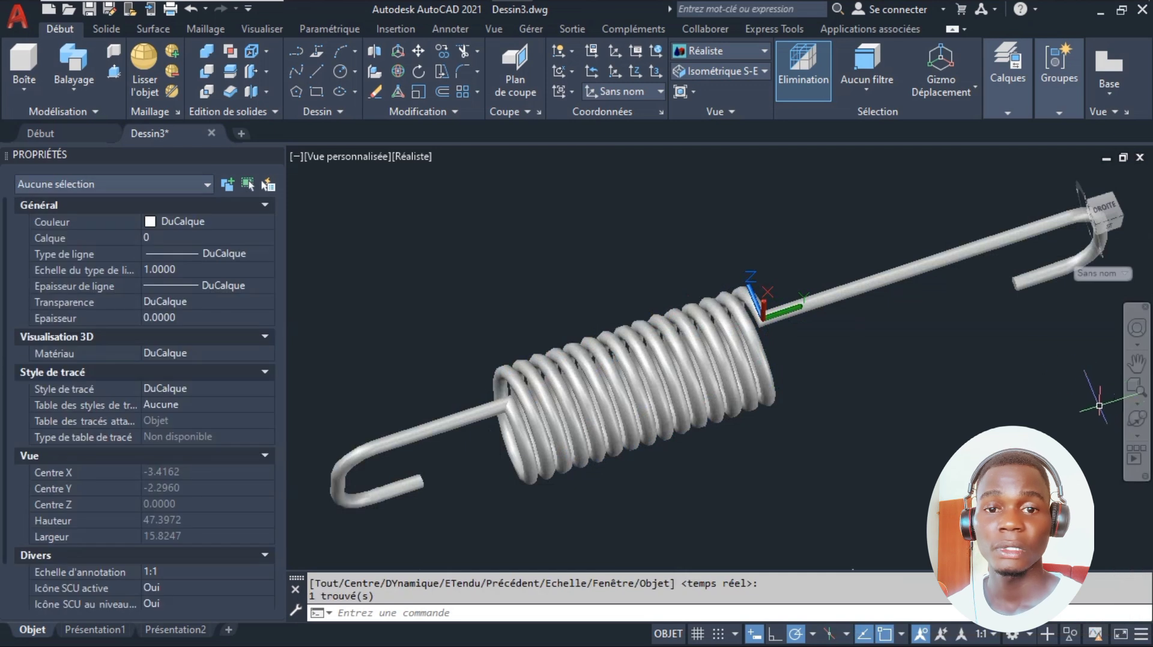
# Continuously orbit the spring to show it from several angles, then stop the rotation
pyautogui.click(1136, 418)
pyautogui.moveTo(829, 342); pyautogui.dragTo(733, 341)
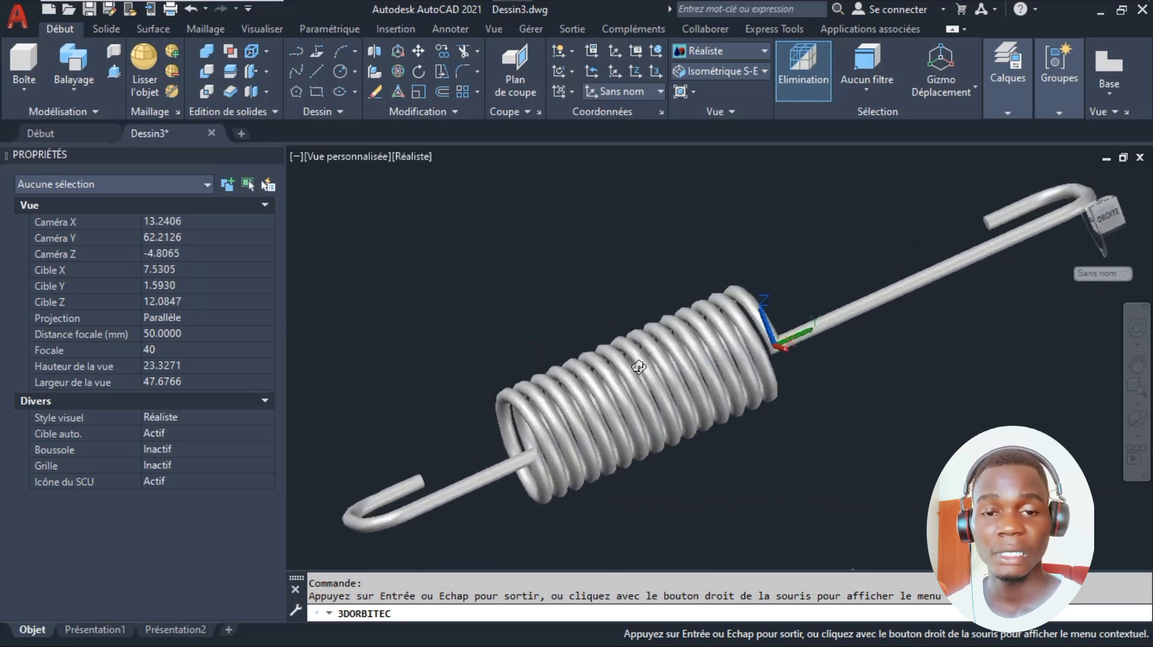
pyautogui.click(719, 382)
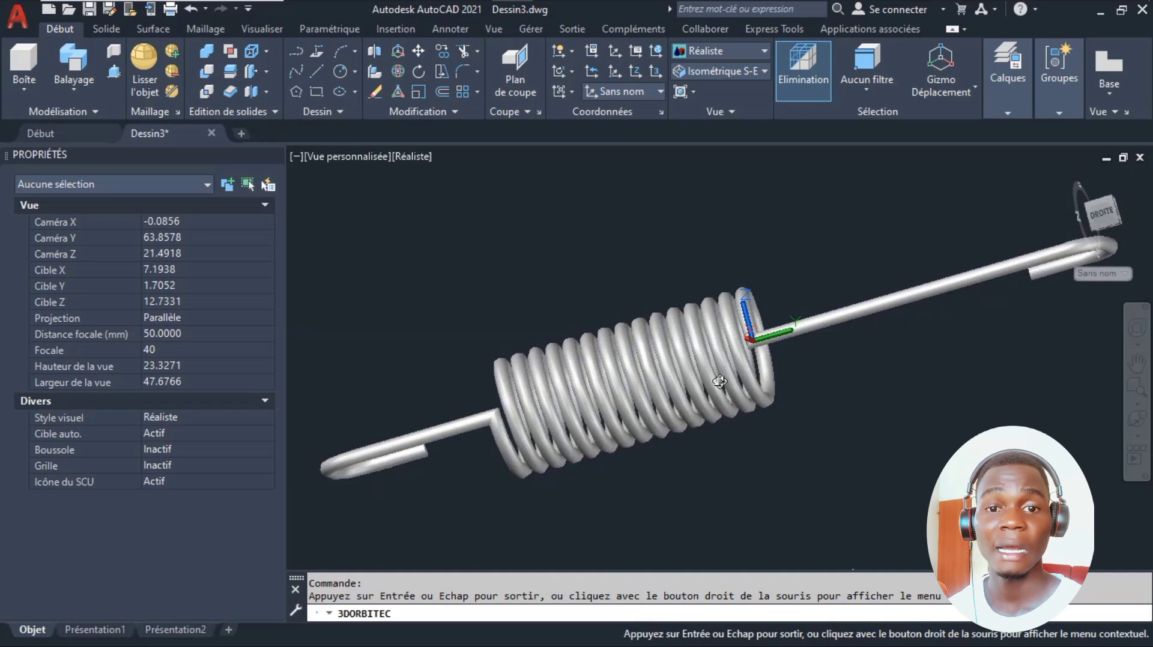
pyautogui.click(602, 378)
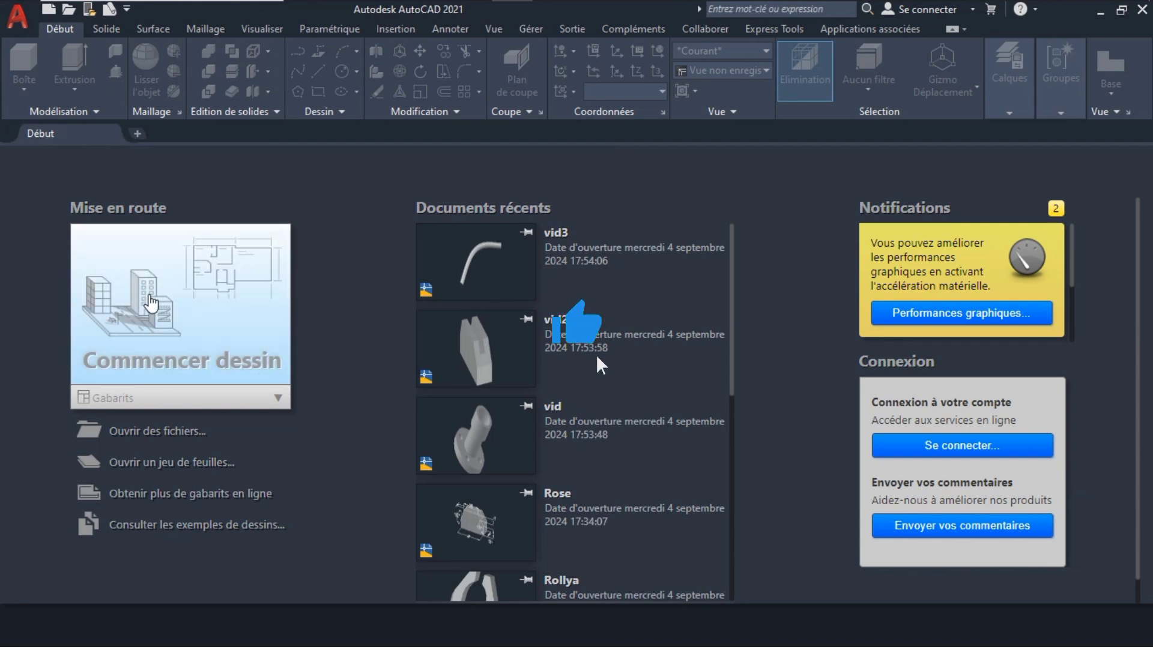
# Start a new blank drawing, Dessin3, clearing a mistyped command
pyautogui.click(150, 303)
pyautogui.write('he')
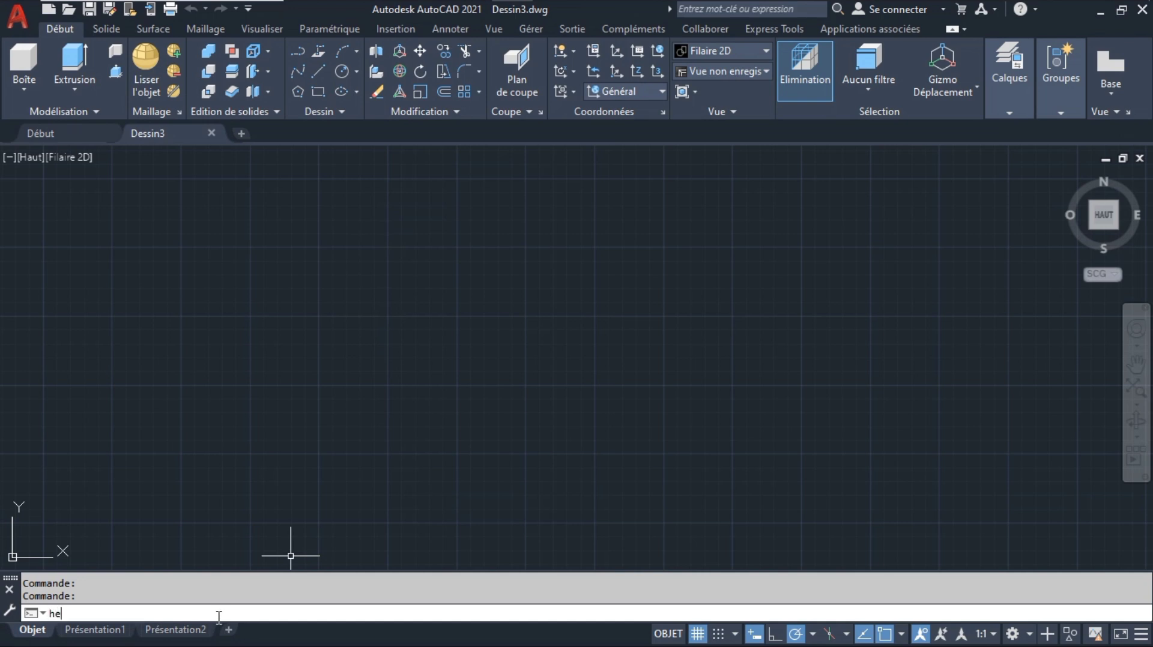
pyautogui.write('lii')
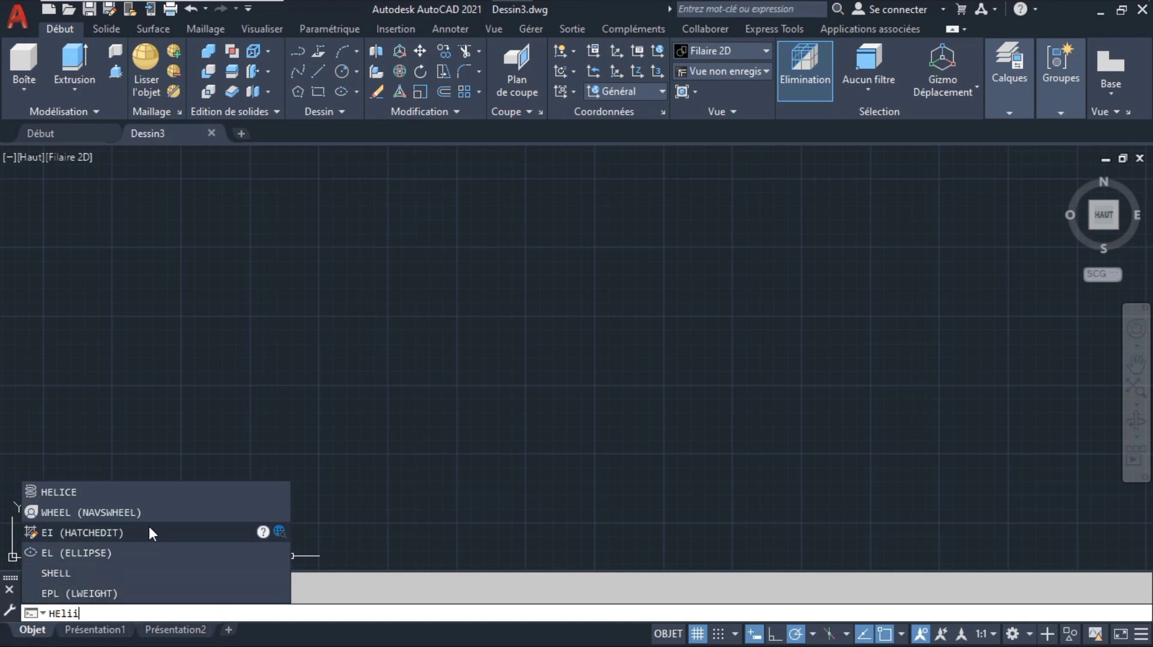
pyautogui.moveTo(85, 492)
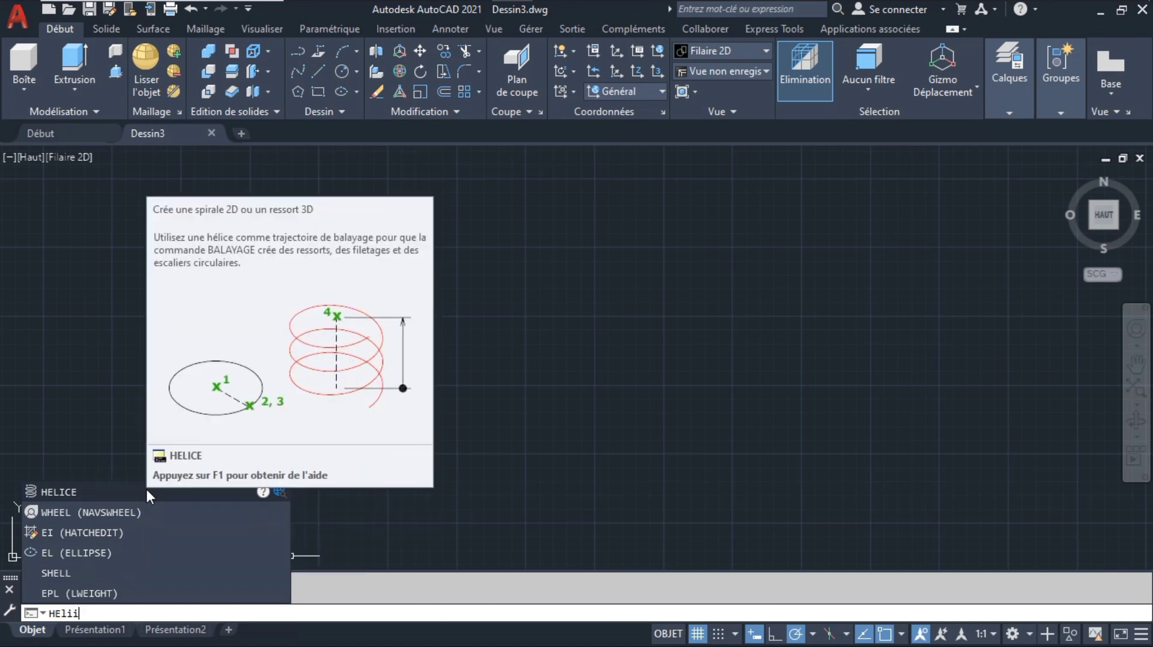
pyautogui.press('Escape')
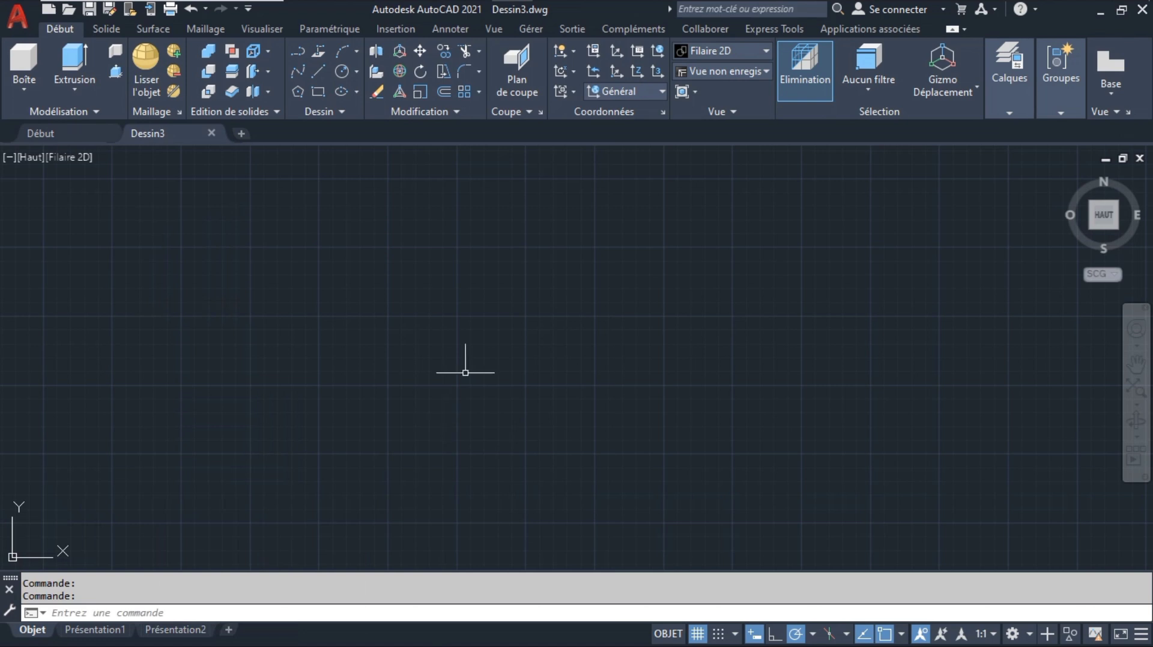
# Expand the Dessin panel and switch the view to Isométrique S-E
pyautogui.click(339, 111)
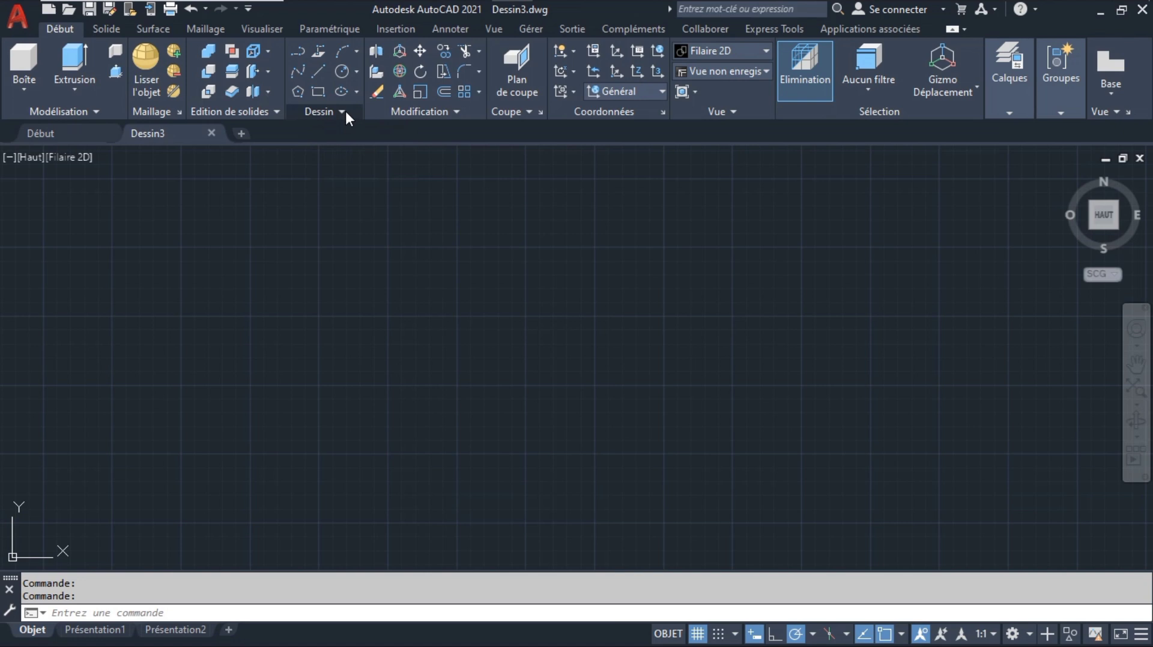
pyautogui.click(345, 111)
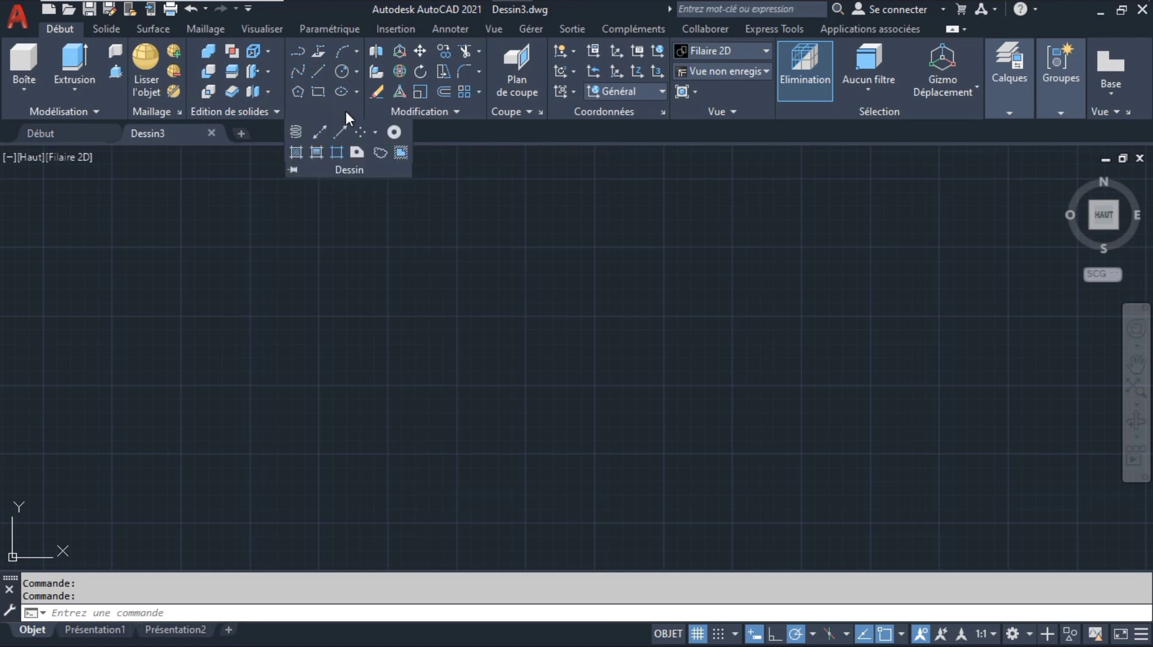
pyautogui.click(297, 134)
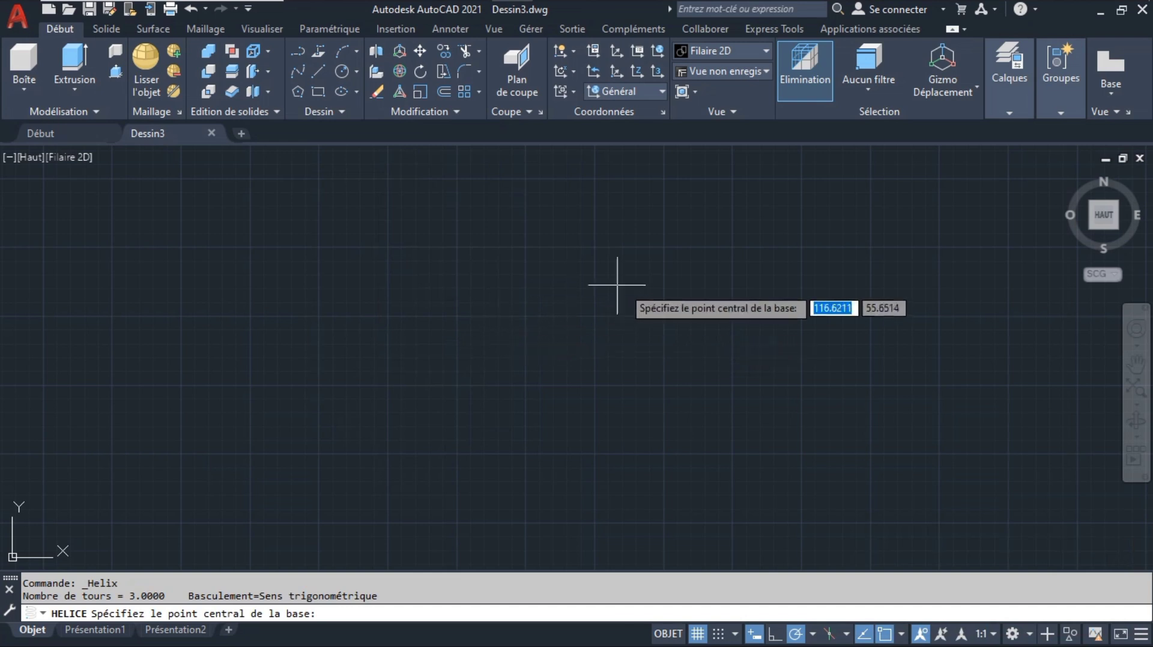
pyautogui.click(745, 71)
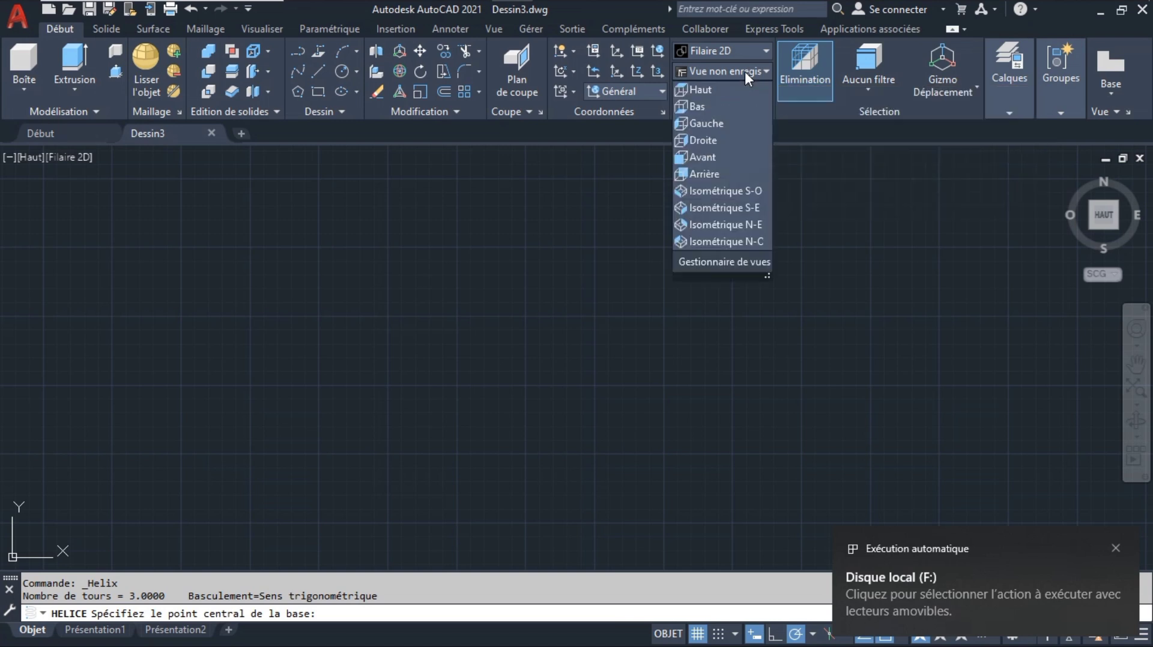
pyautogui.click(733, 207)
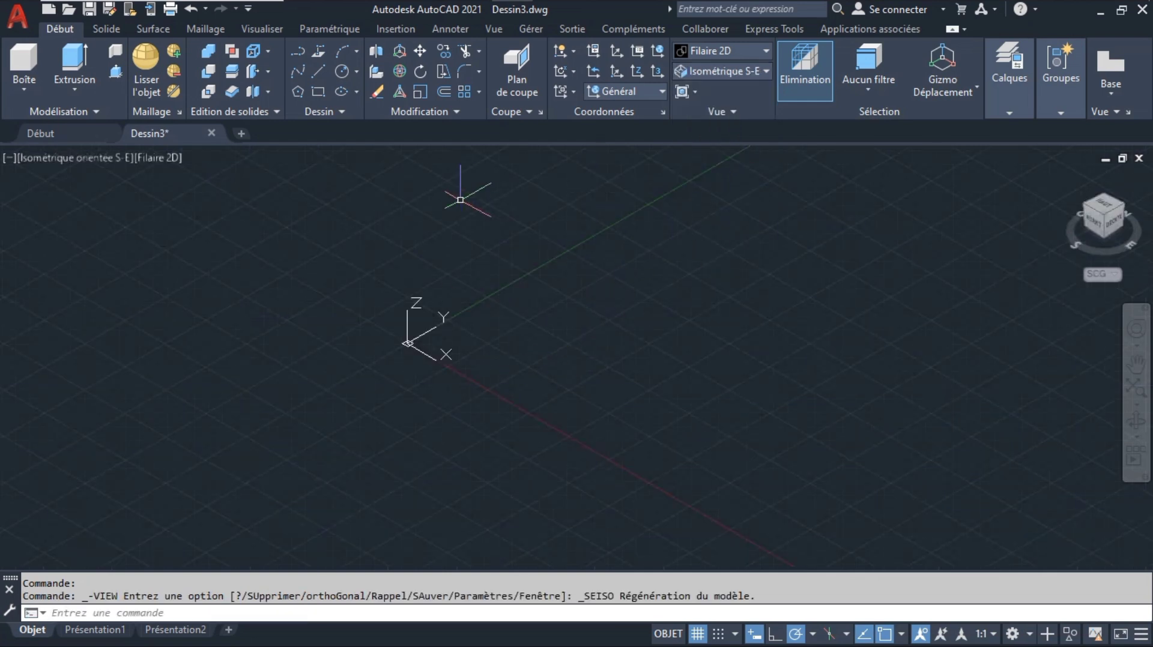
# Draw a helix at a picked base centre with base radius 3, top radius 3, height 15
pyautogui.click(337, 113)
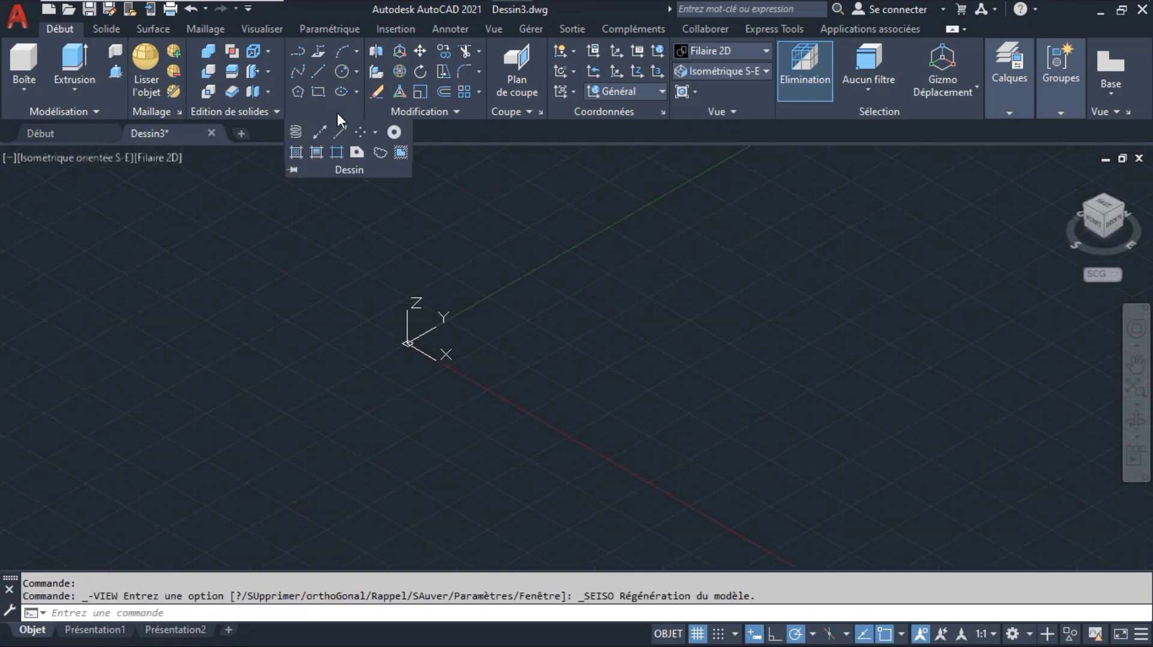
pyautogui.click(295, 133)
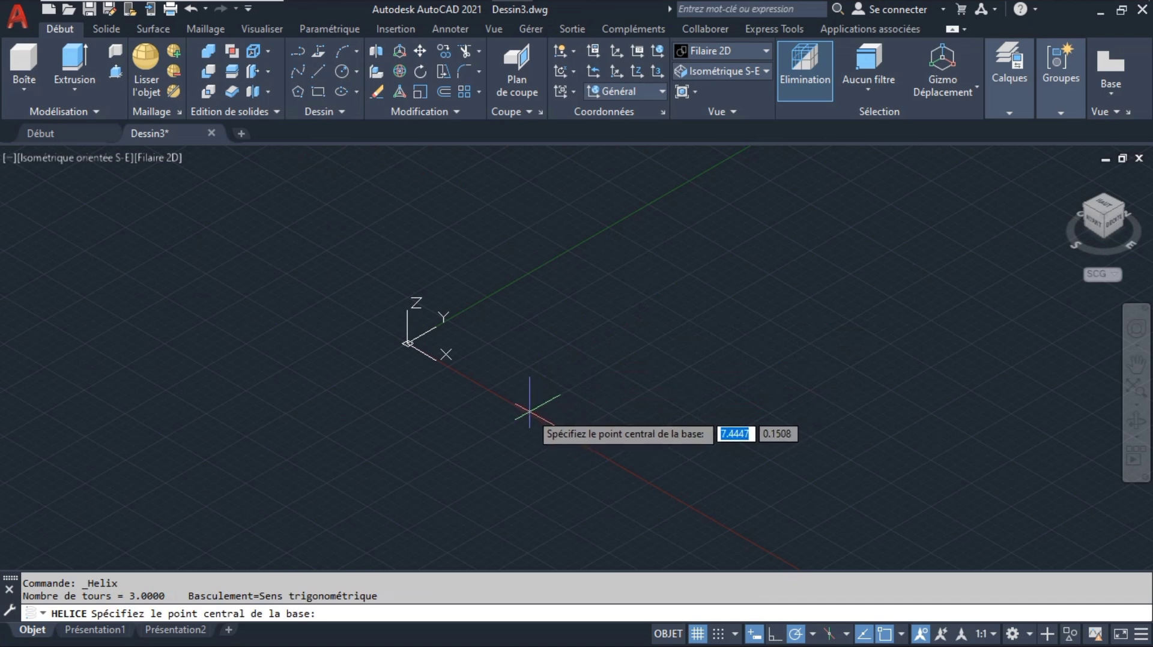
pyautogui.click(527, 411)
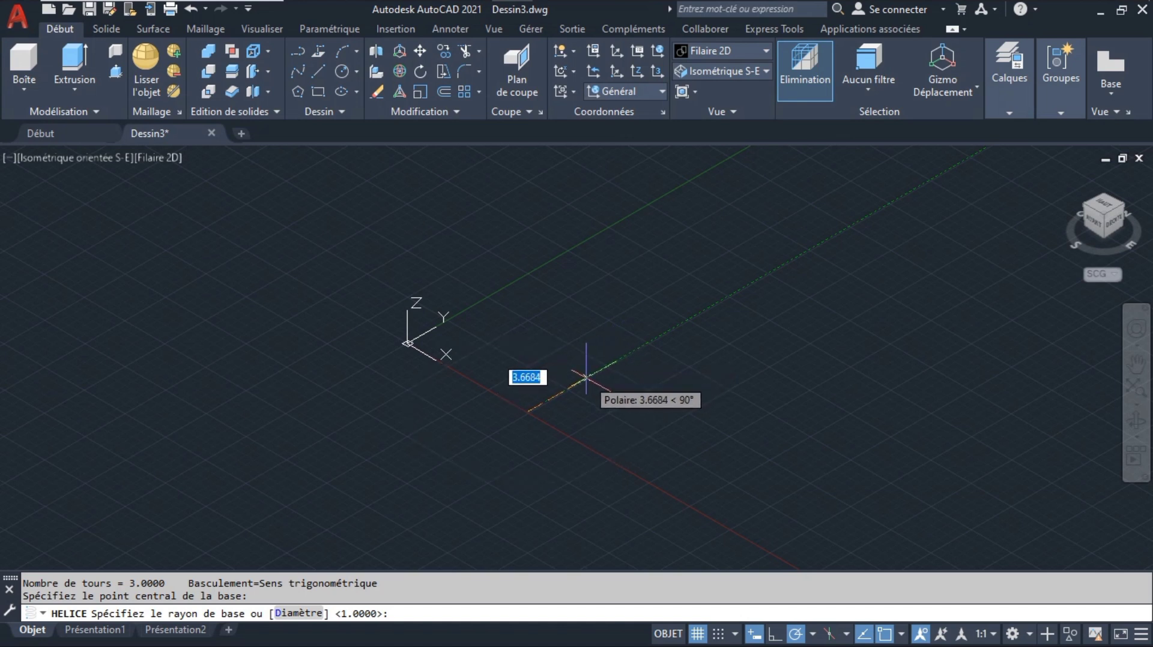
pyautogui.press('BackSpace')
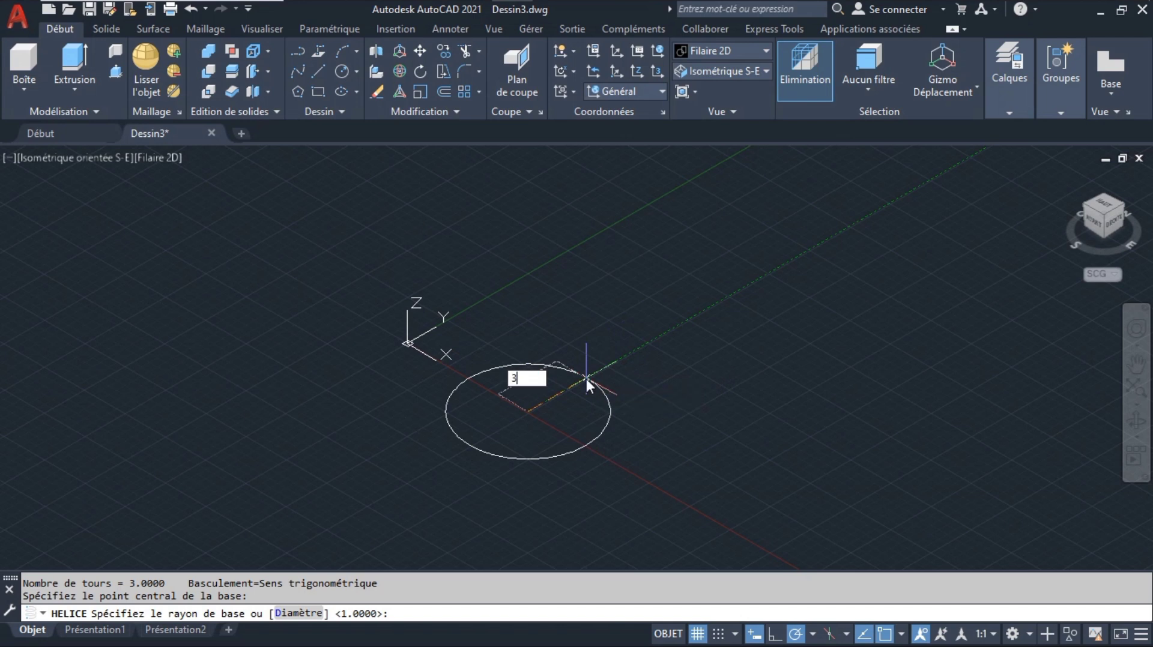
pyautogui.write('3')
pyautogui.press('Return')
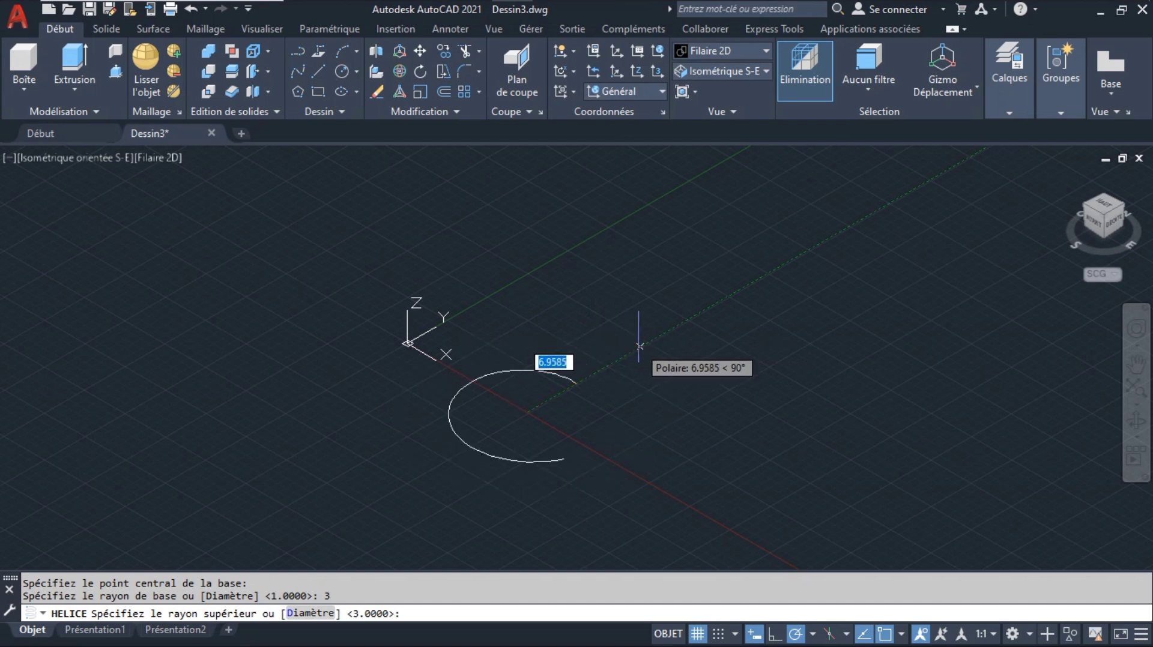
pyautogui.write('3')
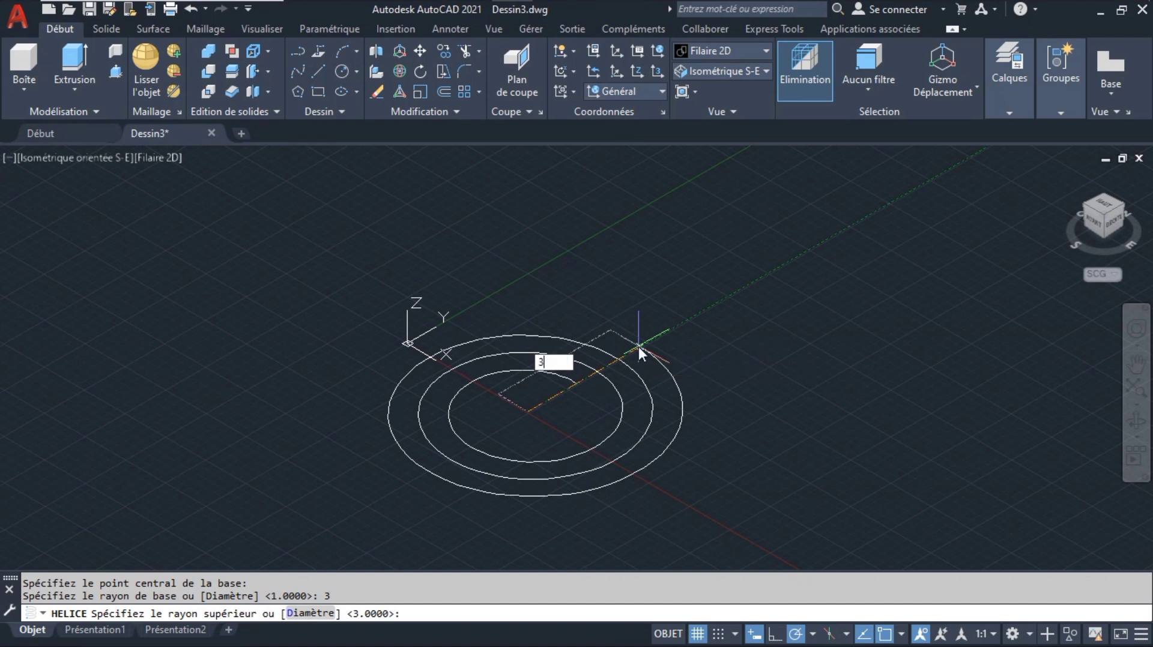
pyautogui.press('Return')
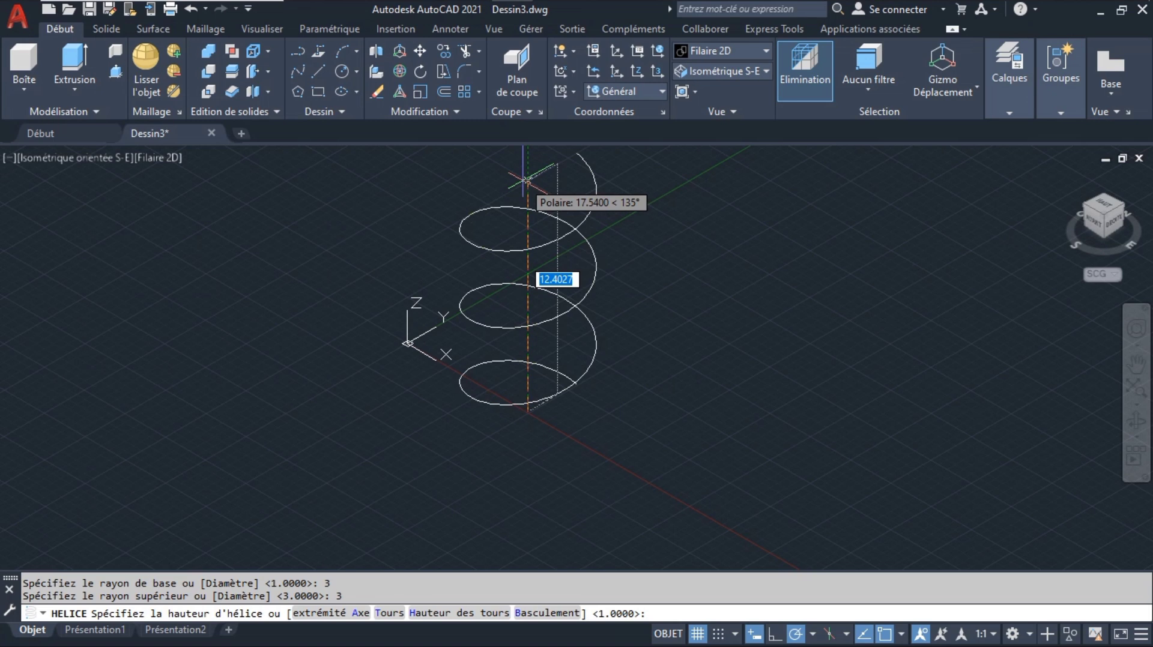
pyautogui.write('15')
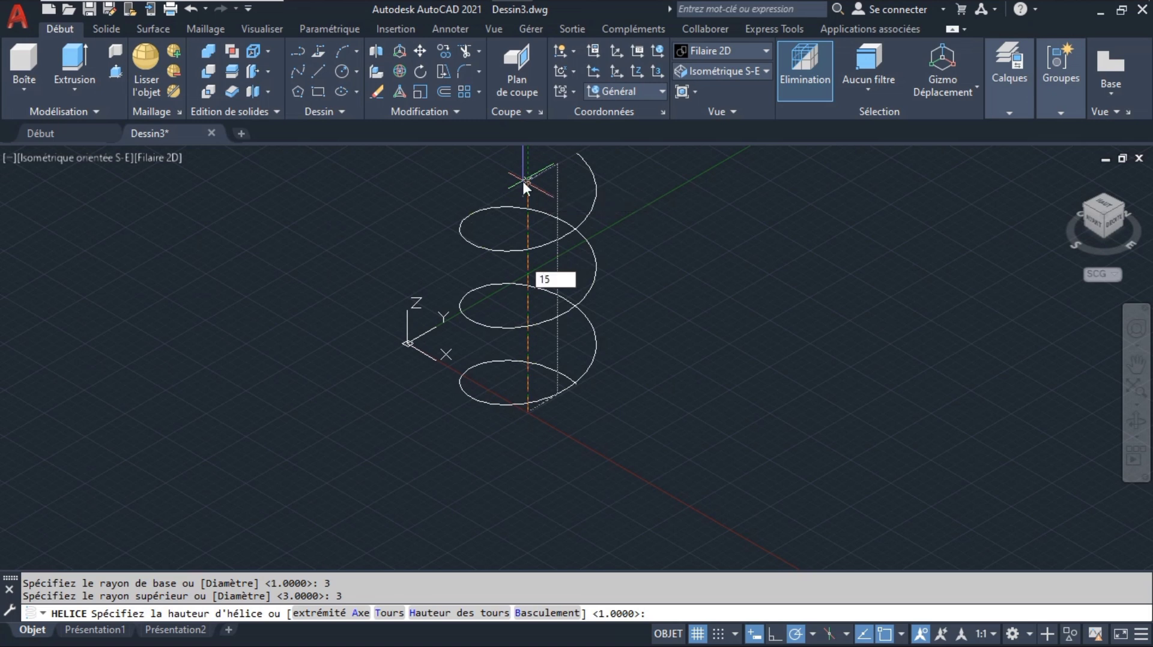
pyautogui.press('Return')
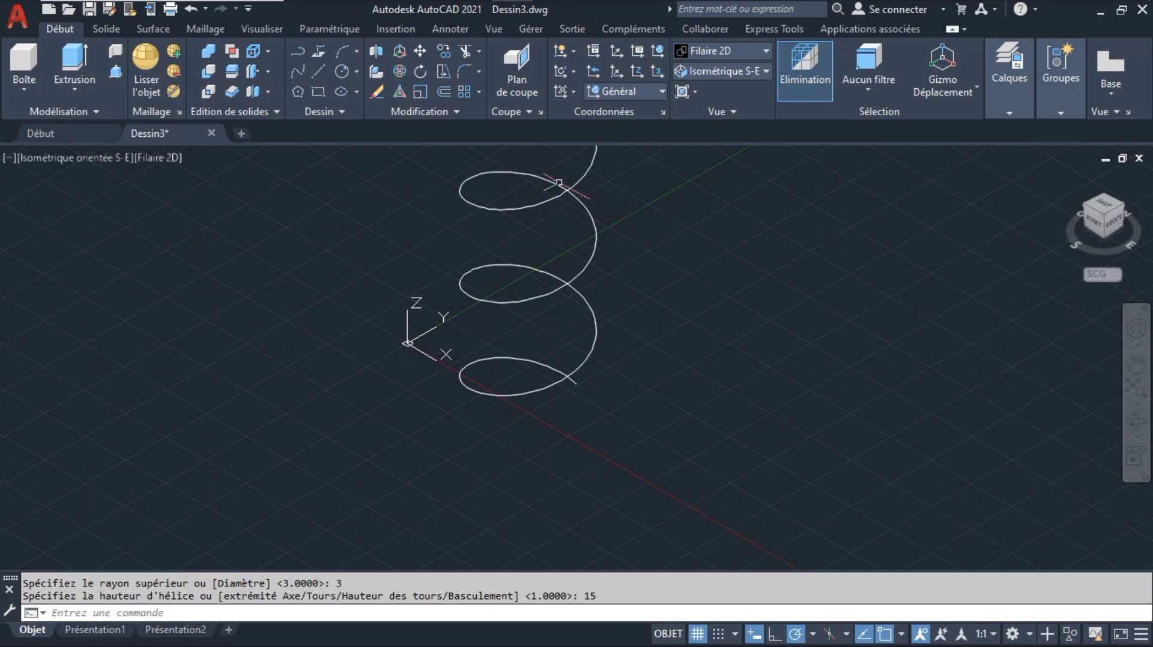
# Zoom onto the helix and orbit to see it upright from the side
pyautogui.click(551, 276)
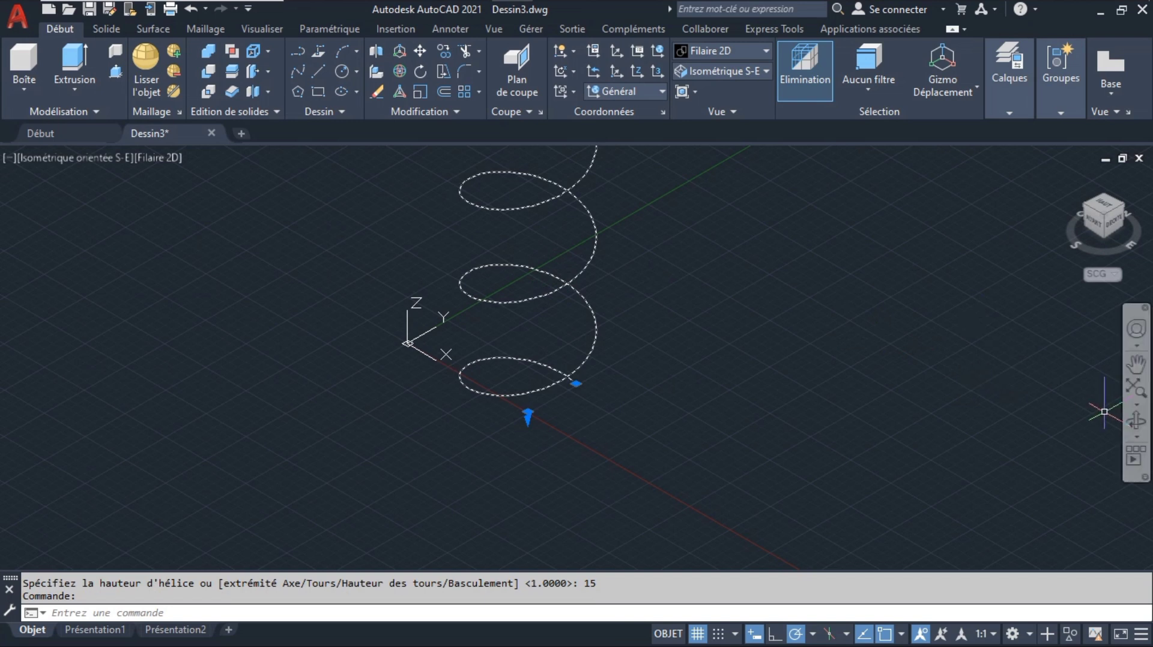
pyautogui.click(1136, 404)
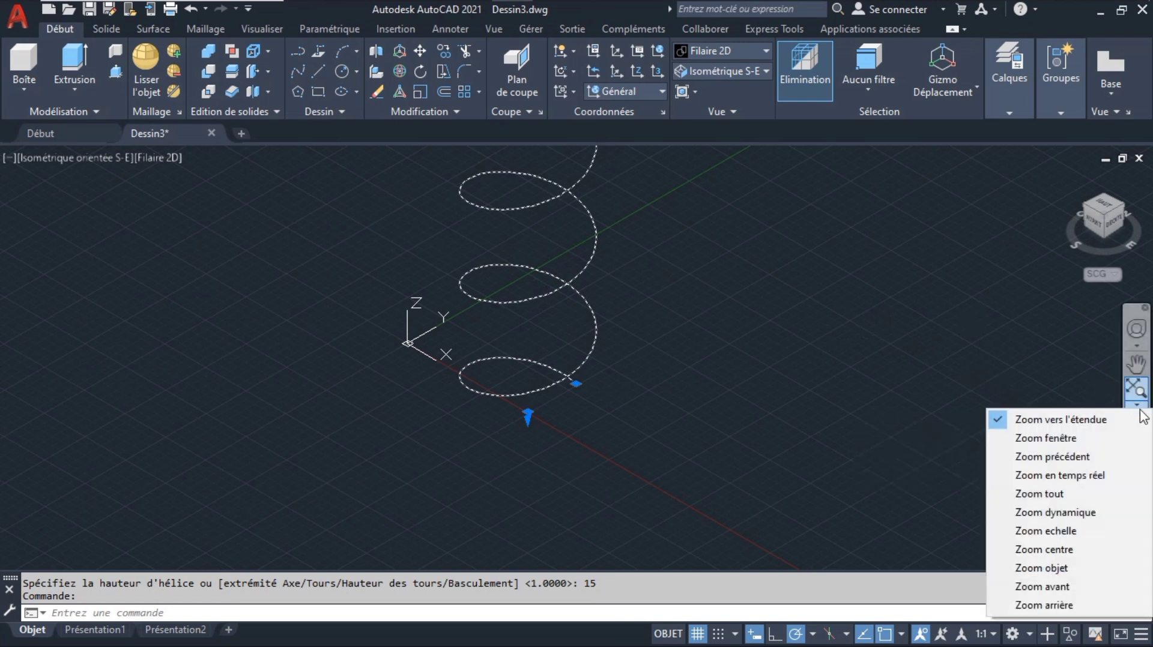
pyautogui.click(1057, 568)
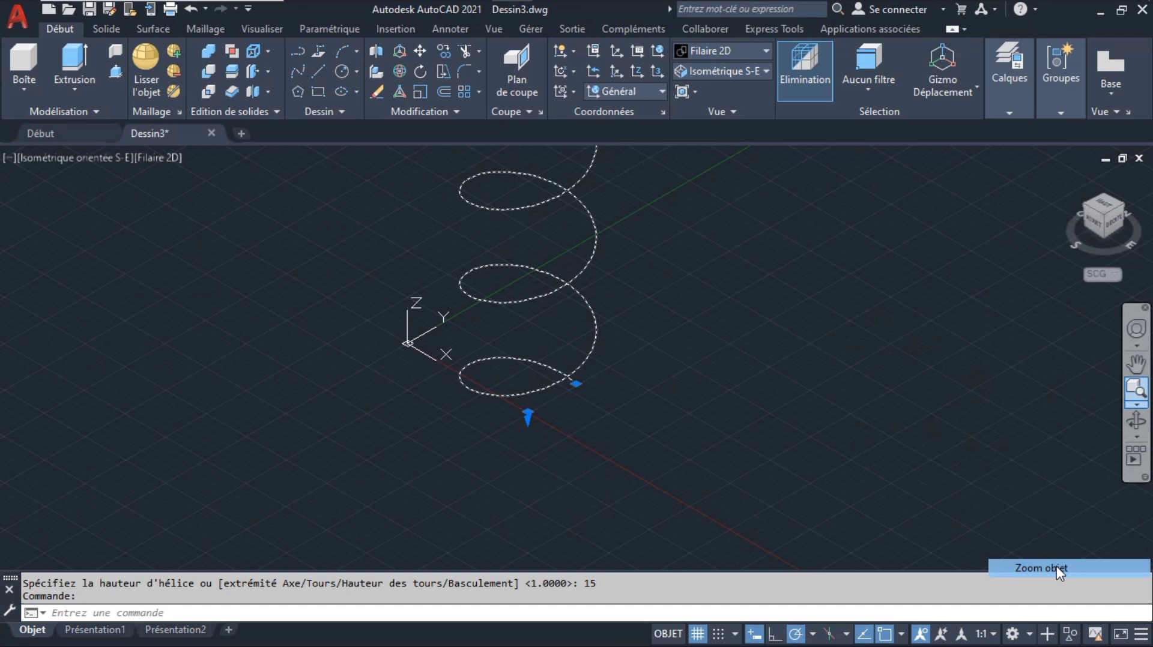
pyautogui.click(1136, 422)
pyautogui.moveTo(756, 456)
pyautogui.mouseDown()
pyautogui.moveTo(721, 401)
pyautogui.moveTo(672, 412)
pyautogui.mouseUp()
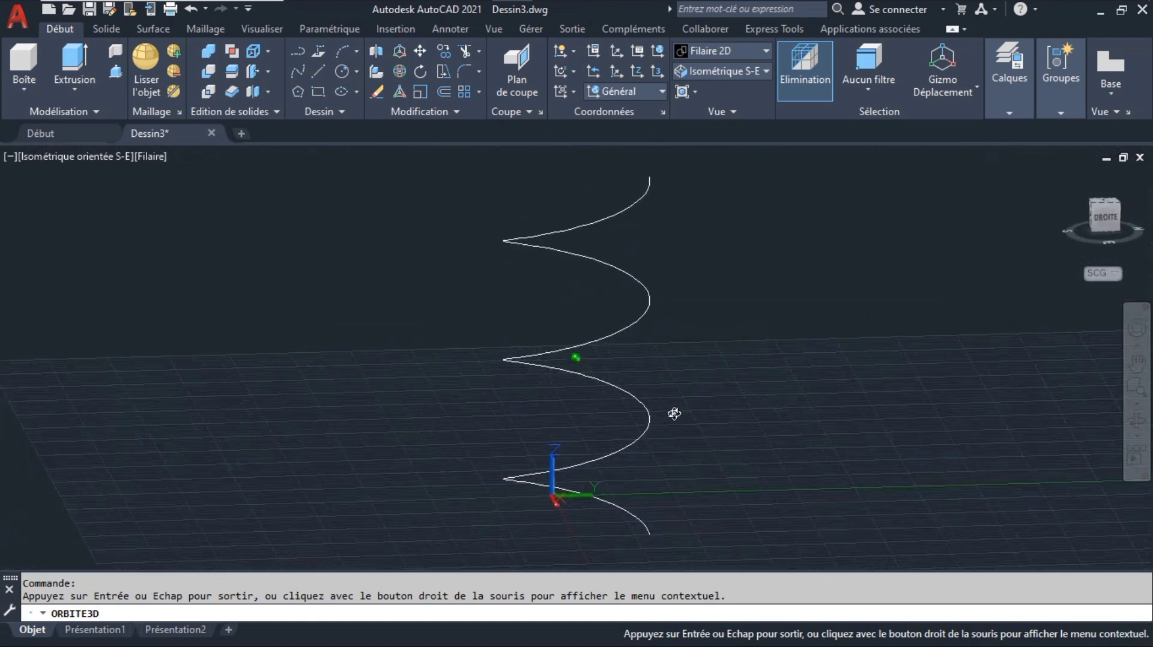
pyautogui.press('Escape')
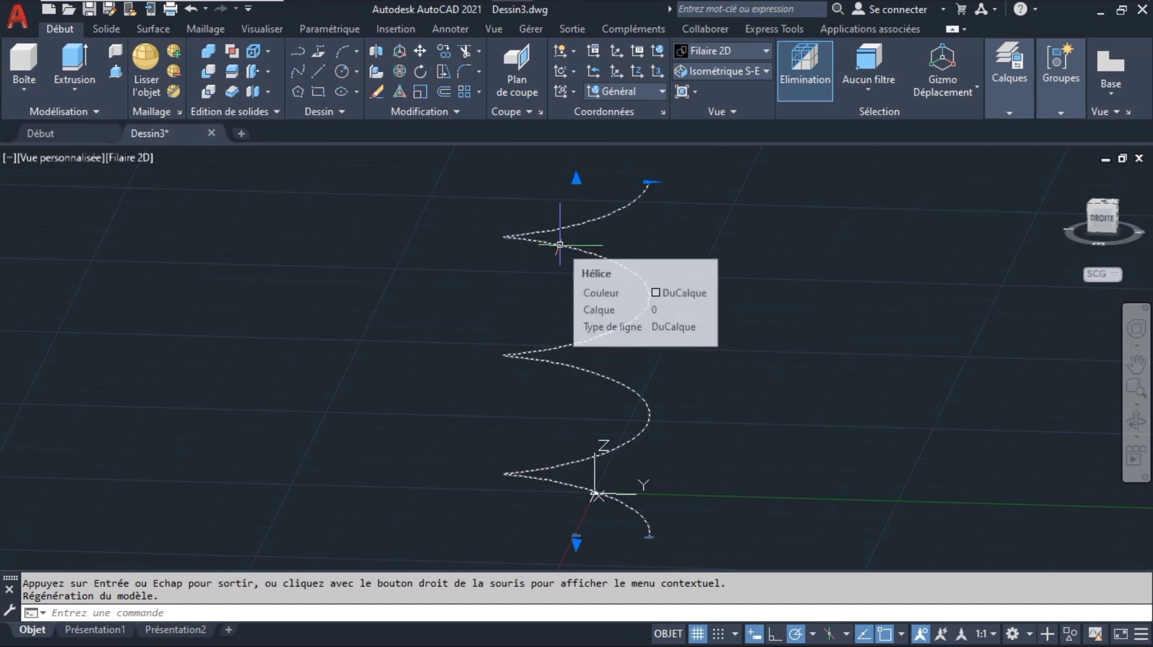
# Open the helix's Properties palette showing 3 turns and 5-unit turn height
pyautogui.click(560, 244)
pyautogui.rightClick(547, 240)
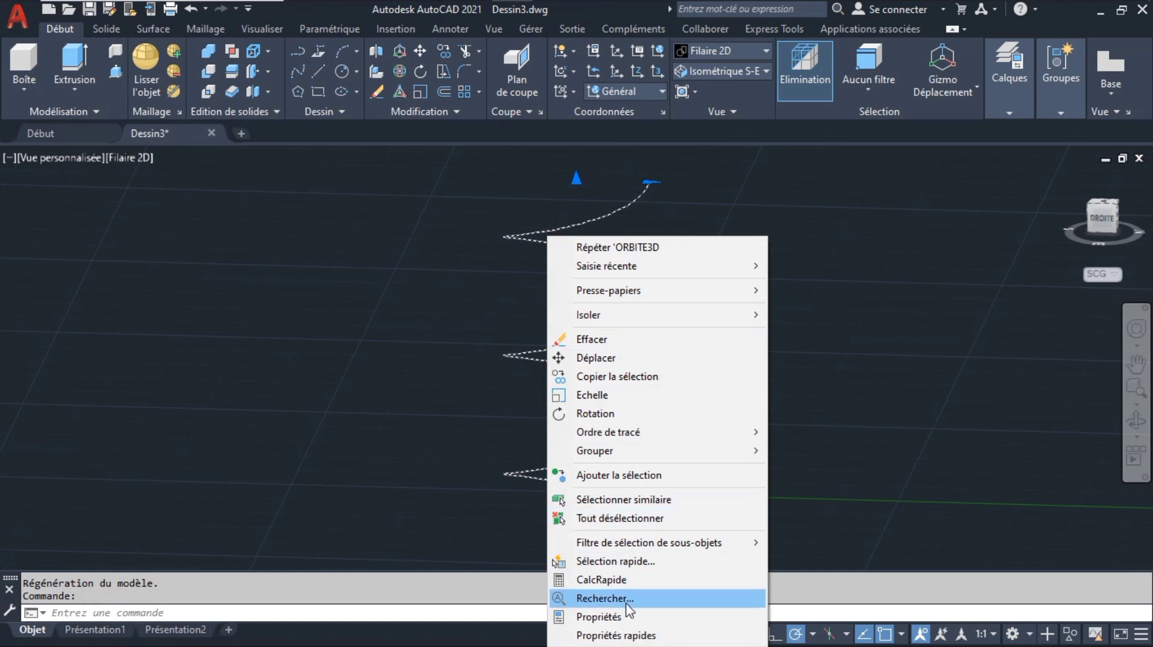
pyautogui.click(610, 618)
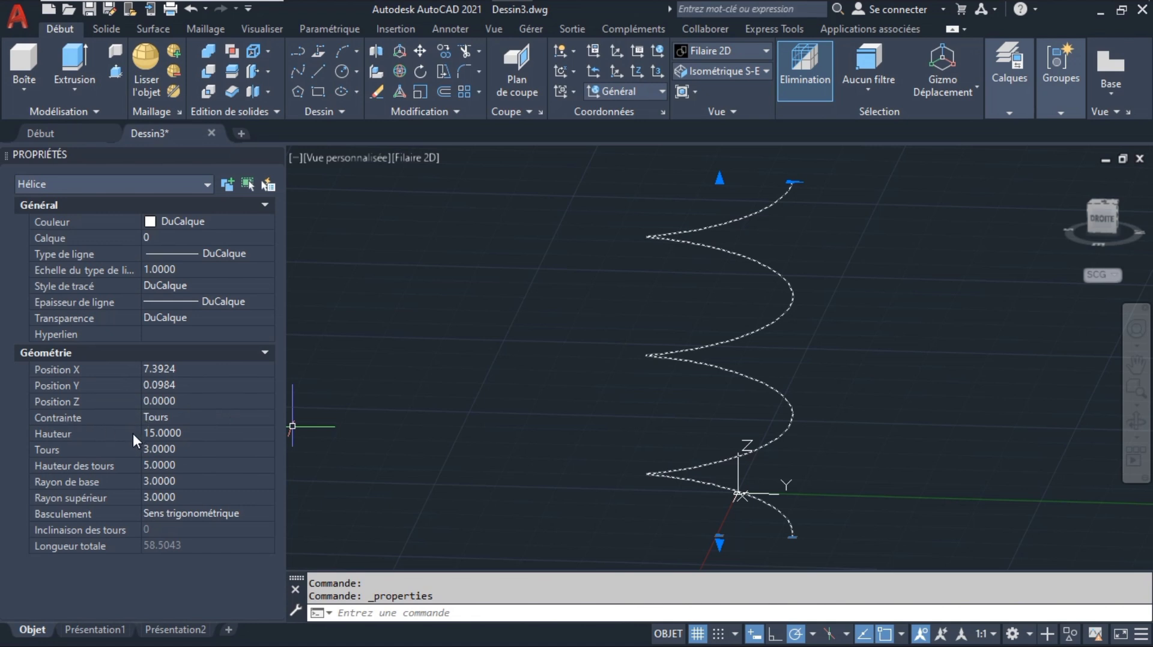
# Set the helix Tours to 15 so each turn is 1 unit high, then deselect it
pyautogui.click(191, 433)
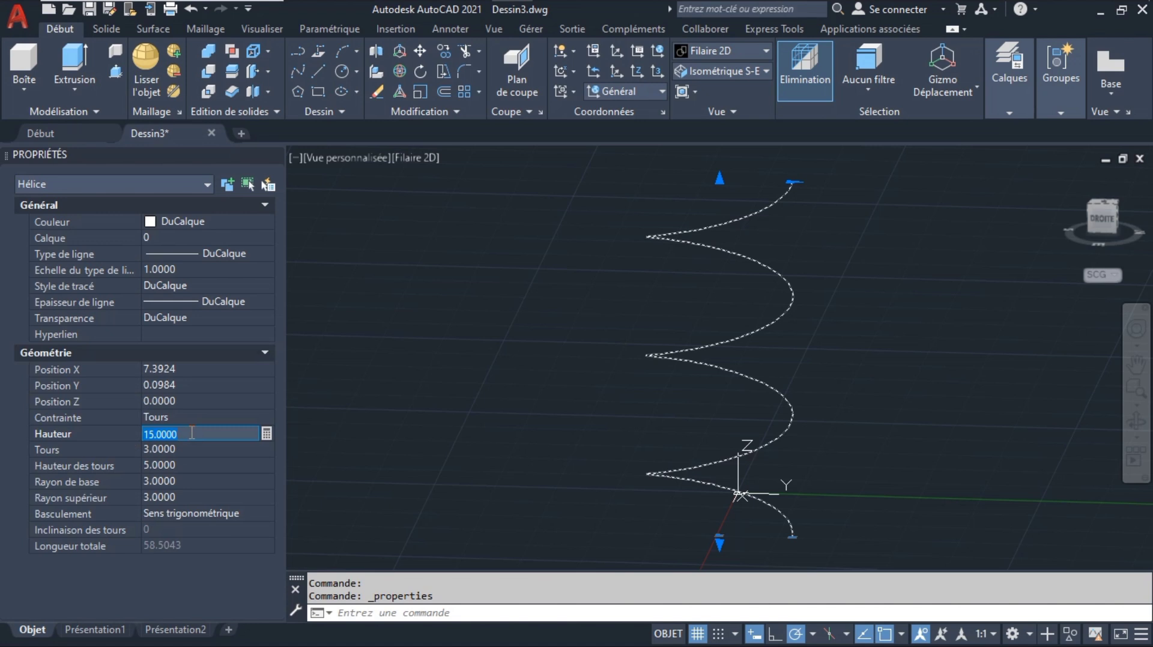
pyautogui.click(188, 451)
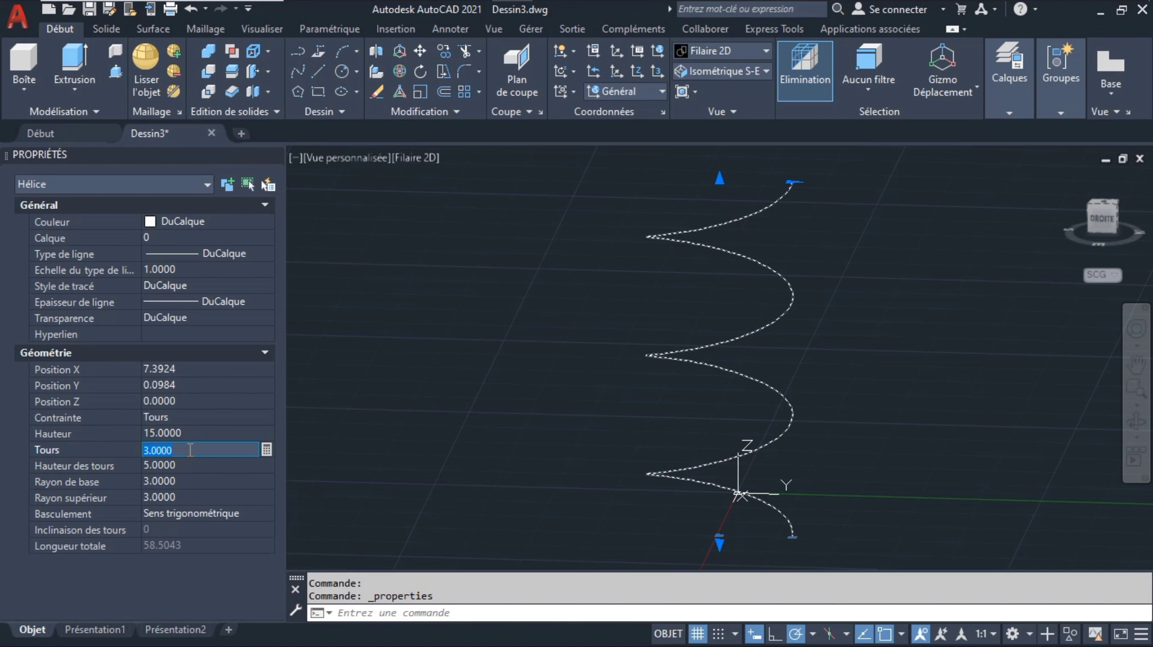
pyautogui.write('15')
pyautogui.press('Tab')
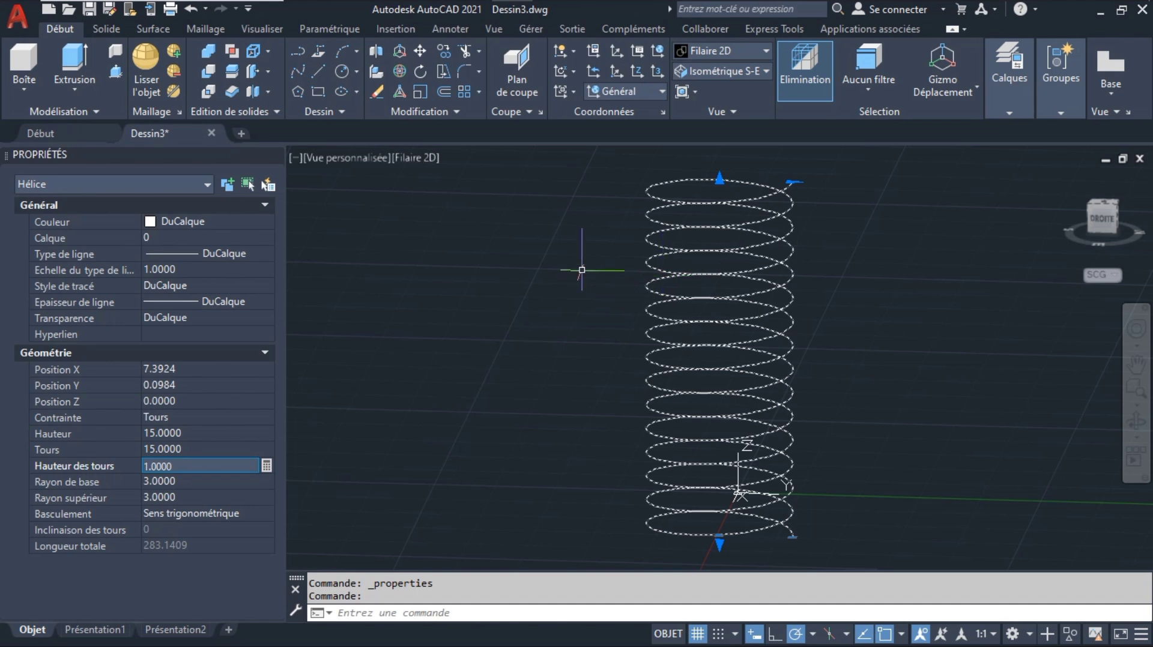
pyautogui.press('Escape')
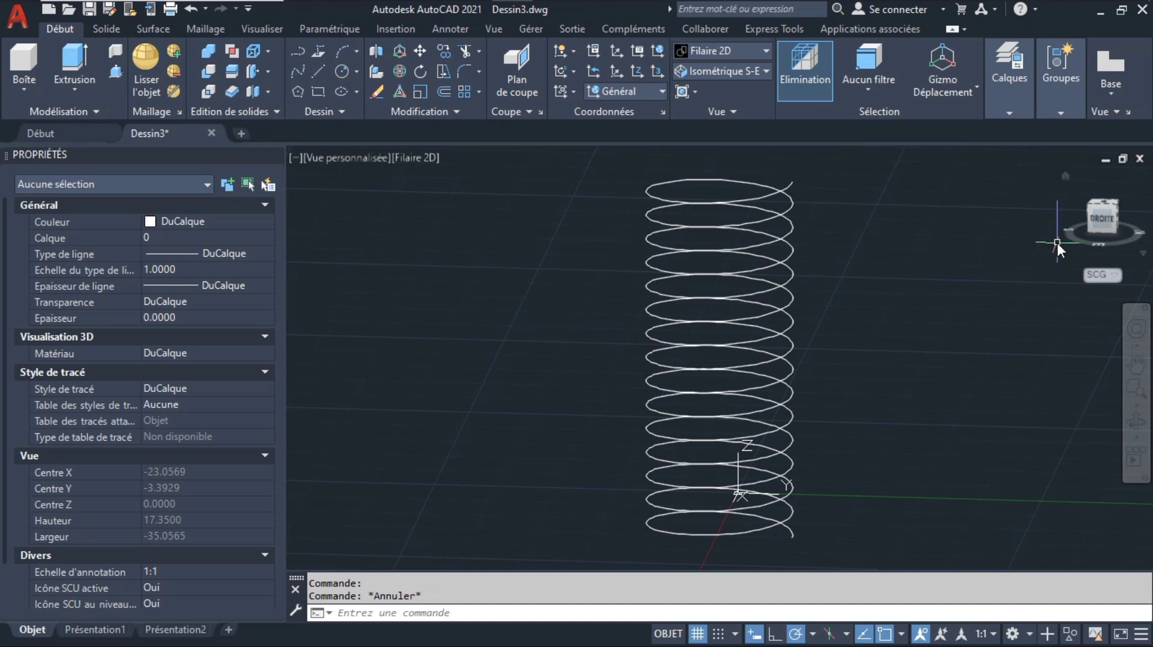
# Switch to the Droite view, zoom out, and align the UCS to the Droite preset
pyautogui.click(1103, 220)
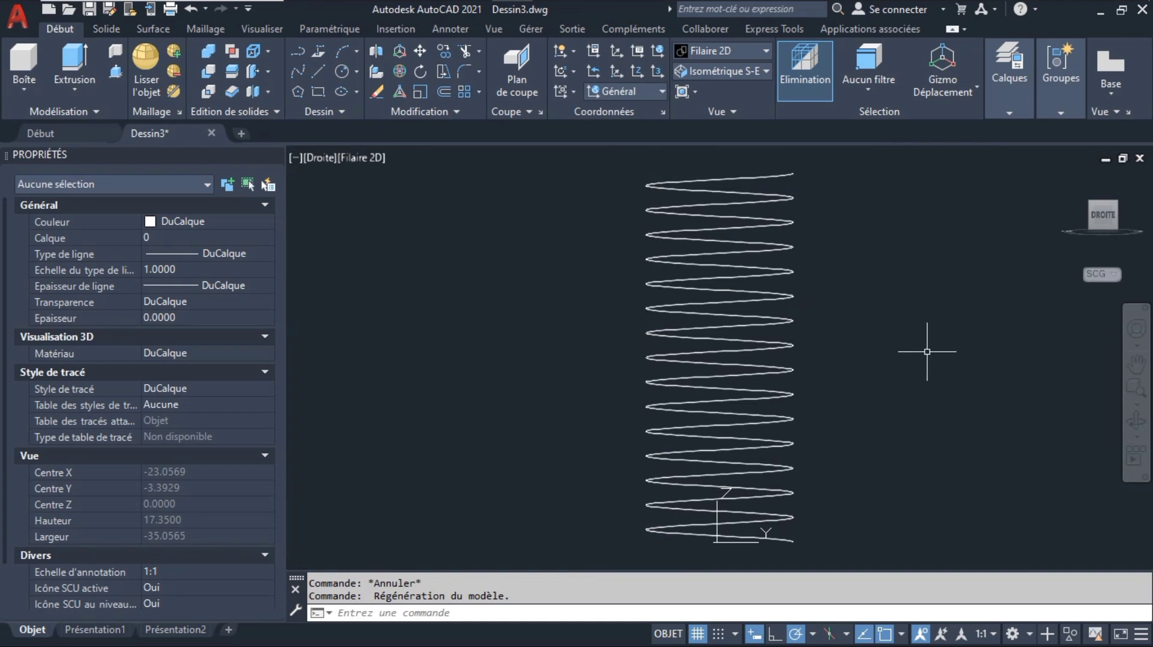
pyautogui.click(1139, 413)
pyautogui.click(1055, 604)
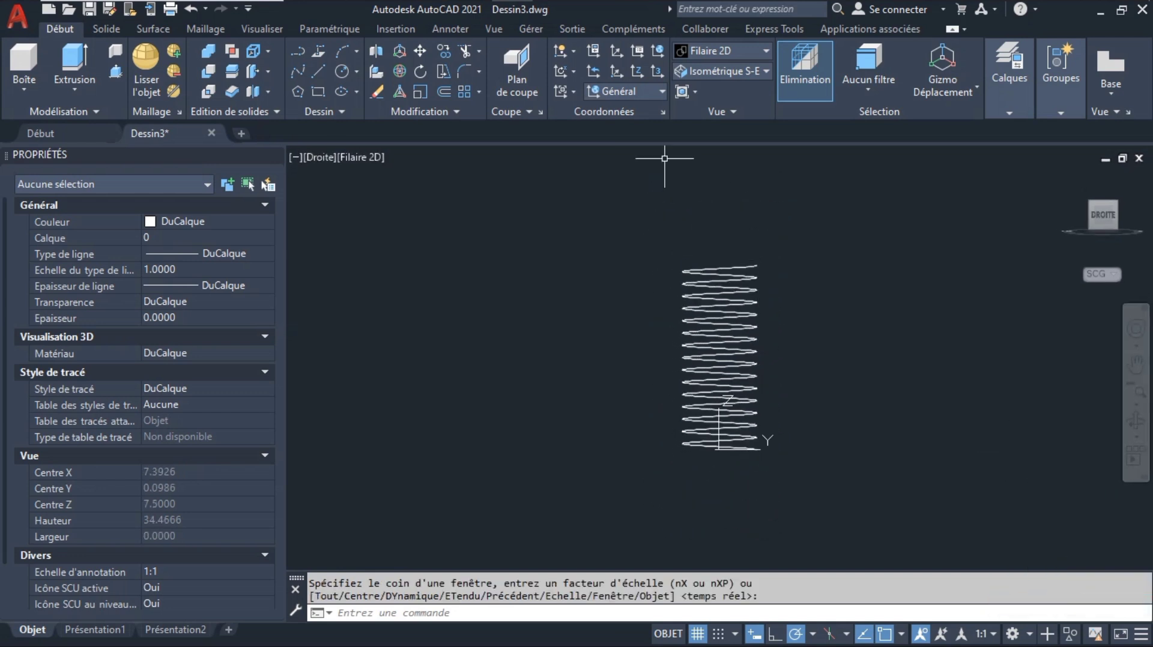
pyautogui.click(645, 92)
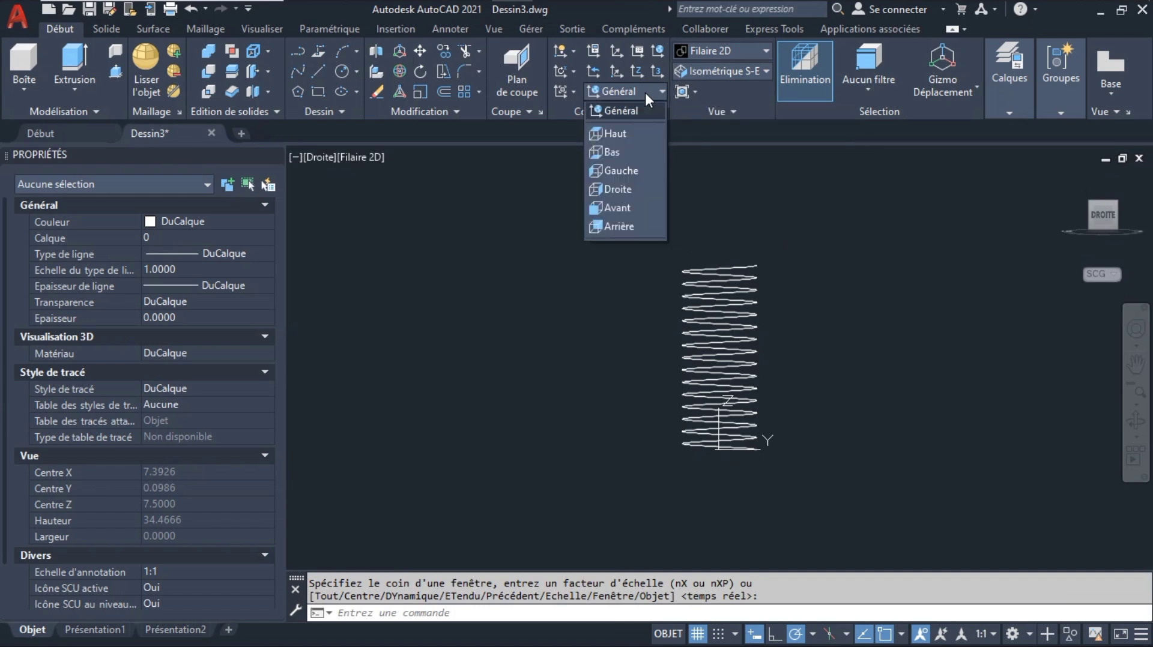
pyautogui.click(625, 190)
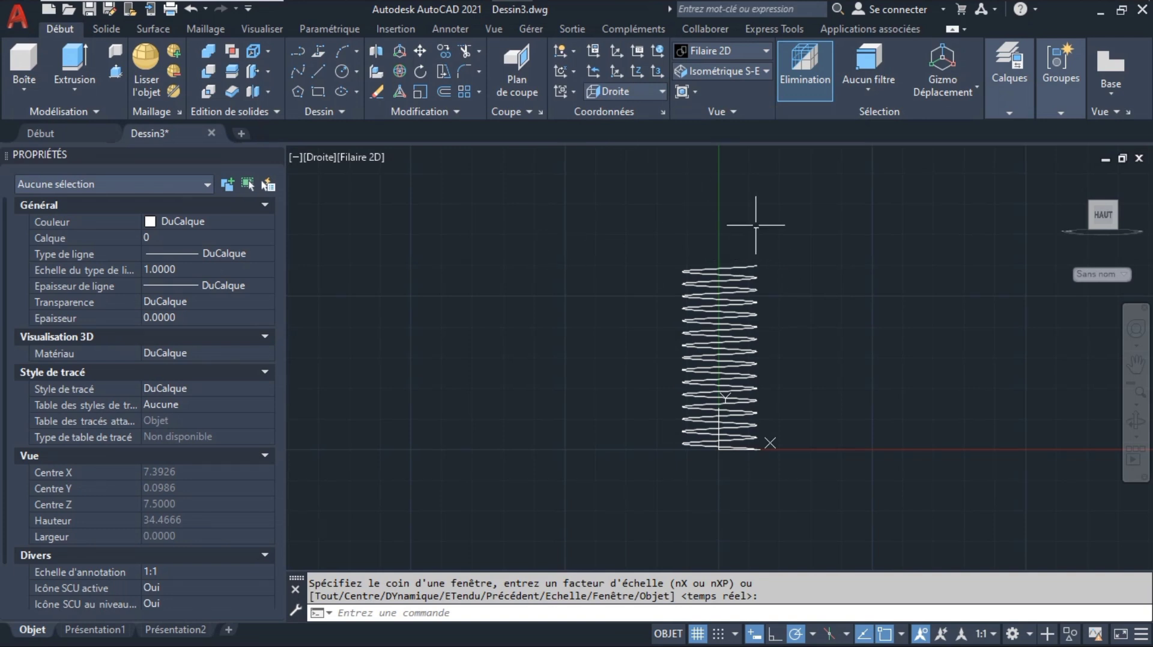
# Orbit and zoom in around the helix, briefly grabbing the UCS icon then cancelling
pyautogui.click(1136, 421)
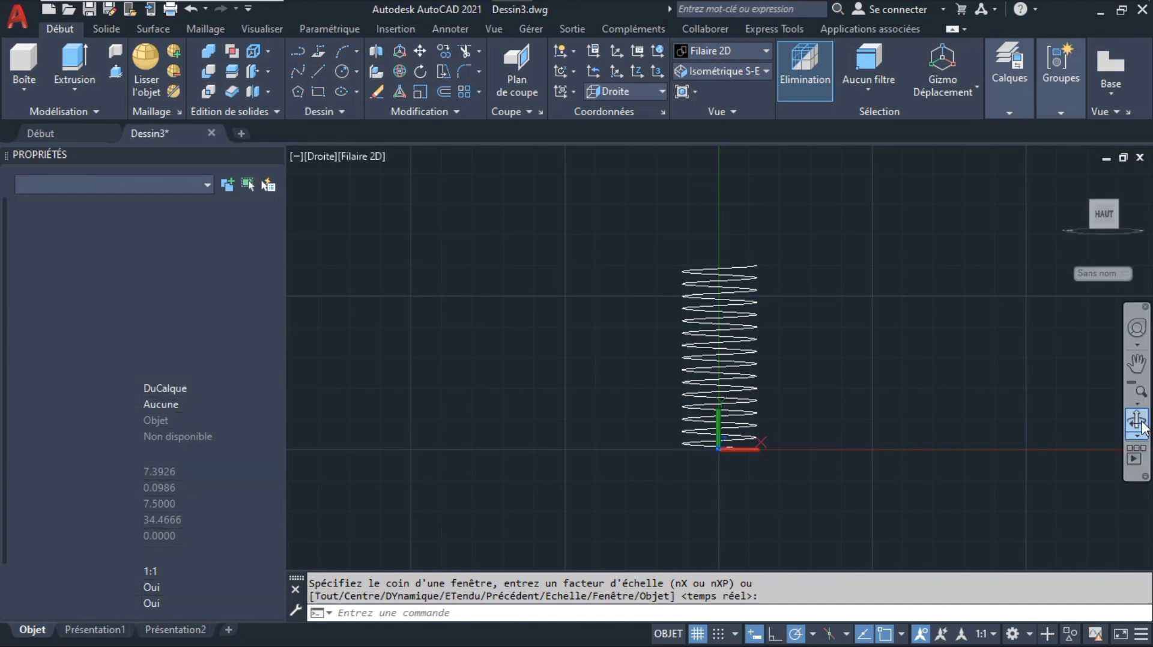
pyautogui.moveTo(816, 427)
pyautogui.mouseDown()
pyautogui.moveTo(687, 310)
pyautogui.moveTo(876, 501)
pyautogui.moveTo(957, 488)
pyautogui.mouseUp()
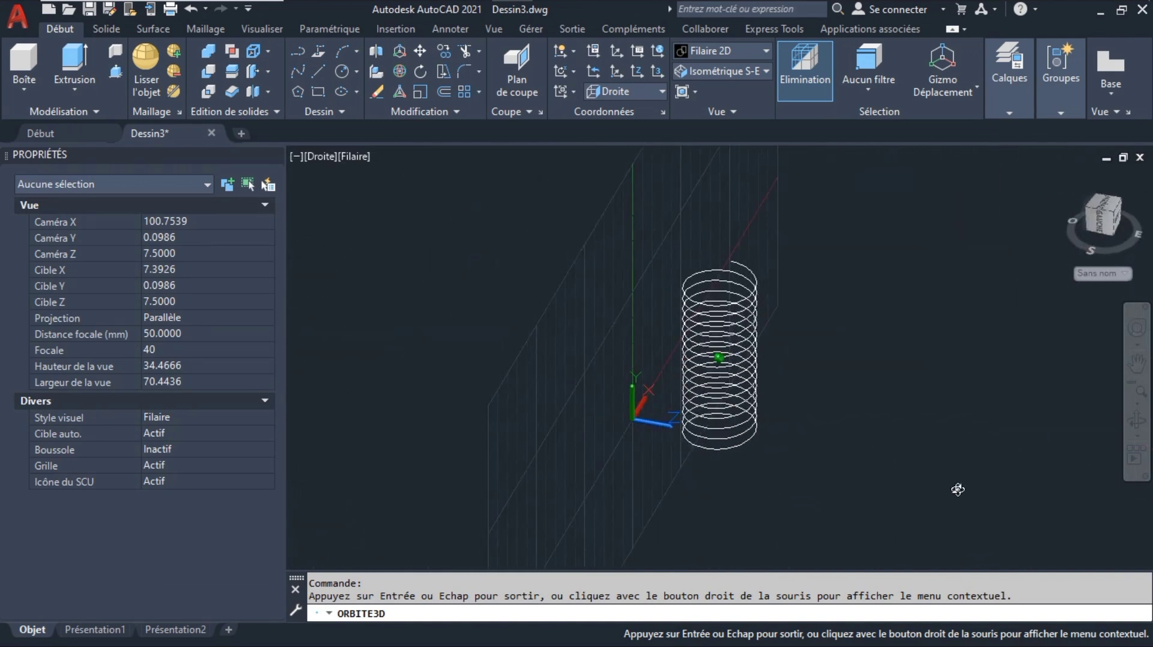
pyautogui.press('Escape')
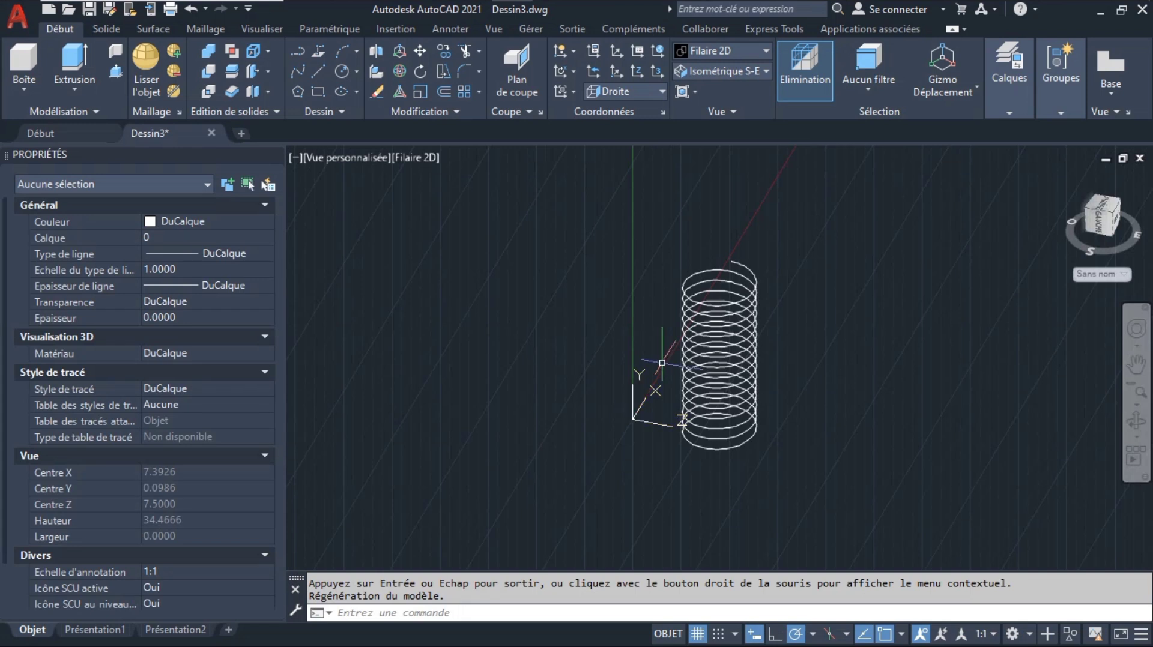
pyautogui.scroll(2, 730, 276)
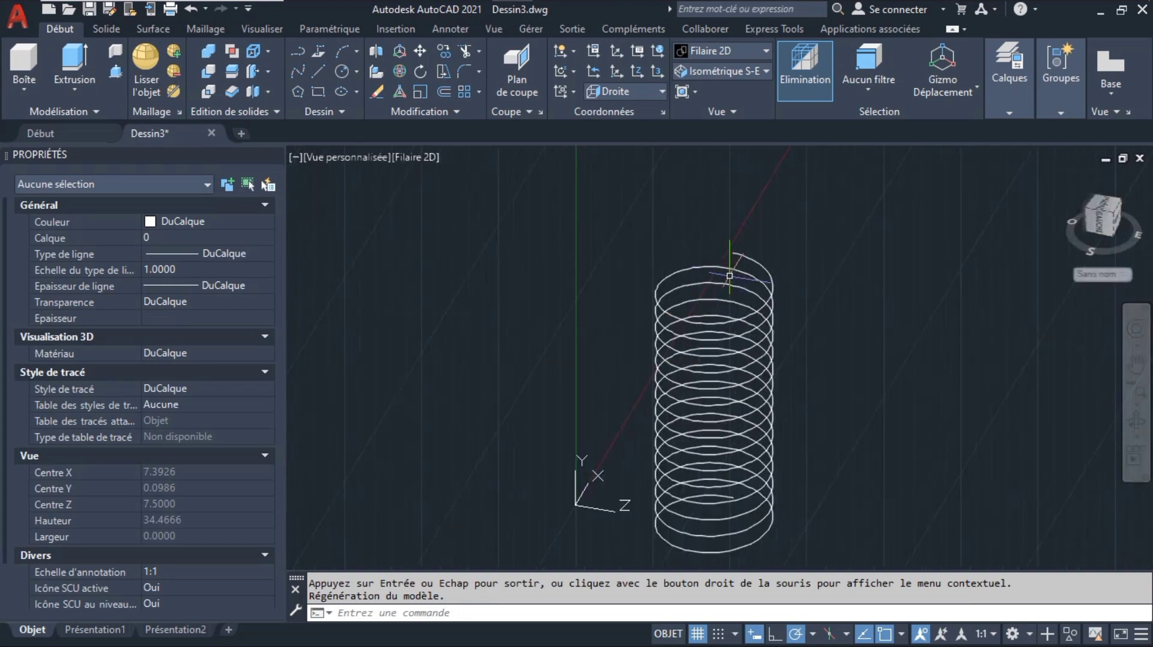
pyautogui.scroll(4, 729, 276)
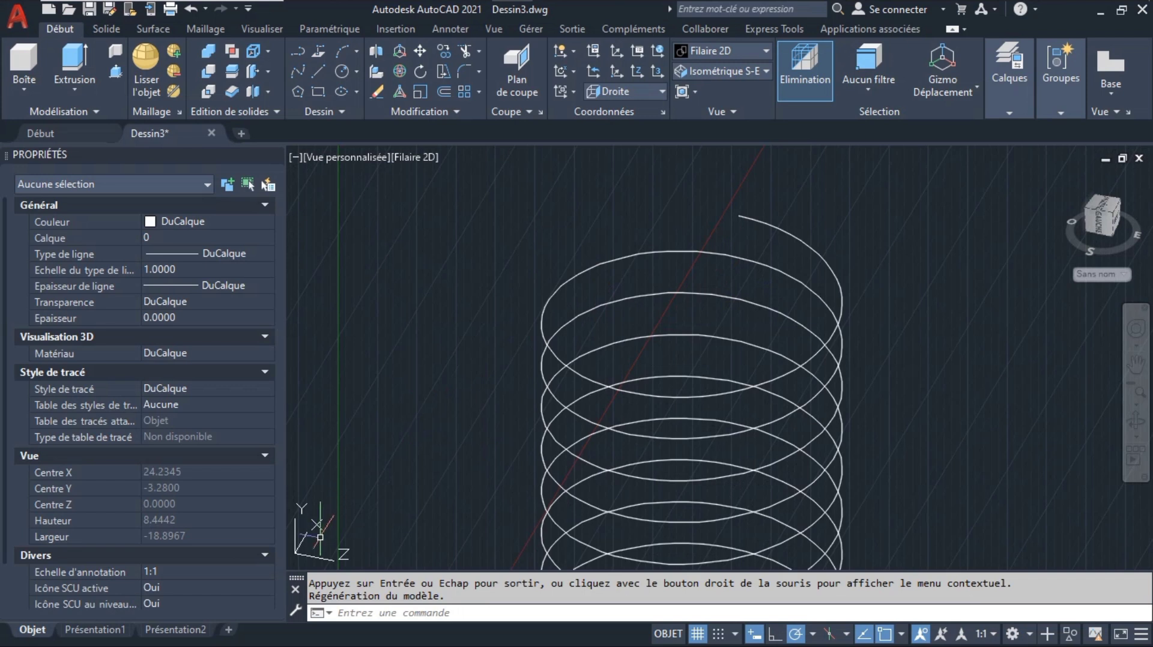
pyautogui.click(300, 556)
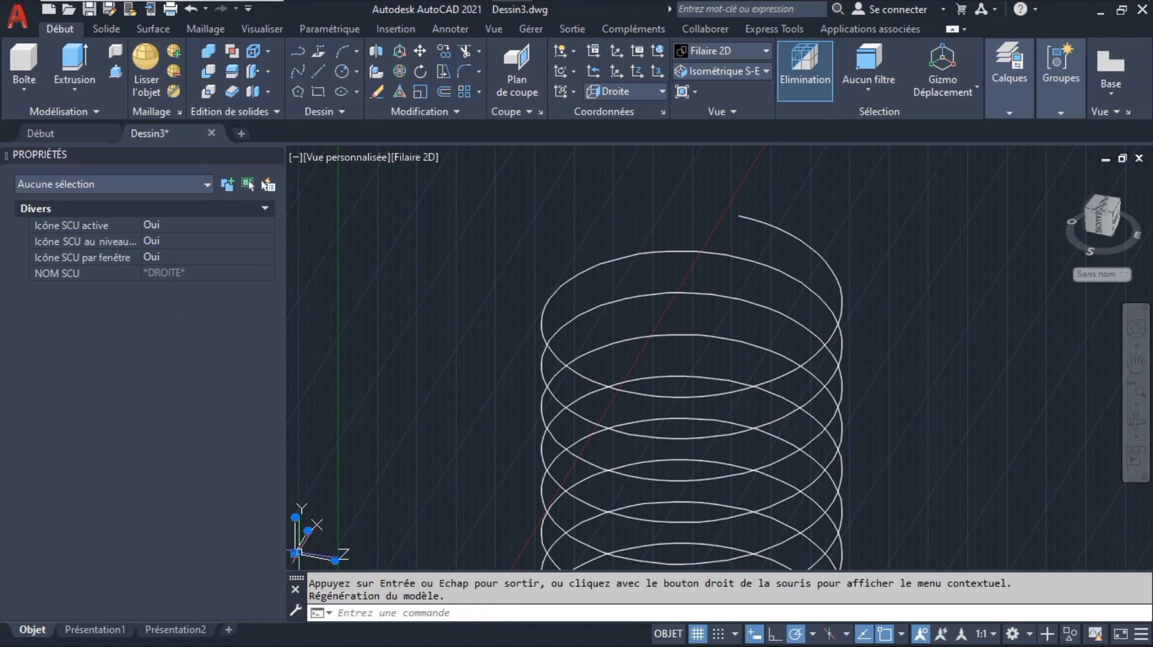
pyautogui.click(295, 553)
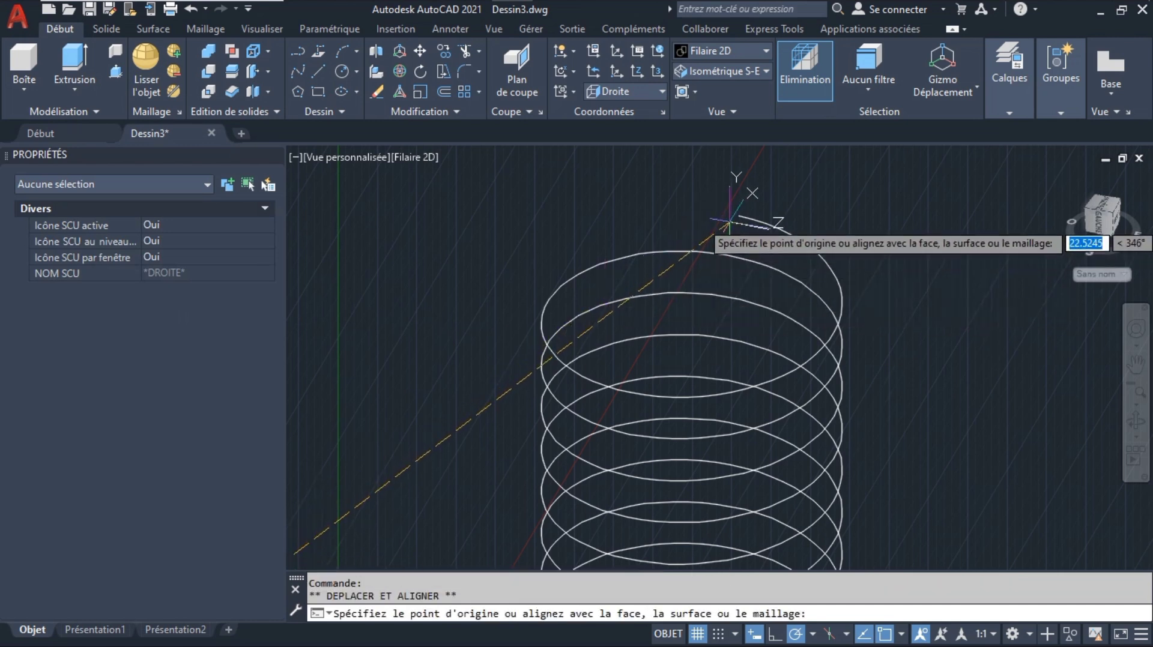
pyautogui.press('Escape')
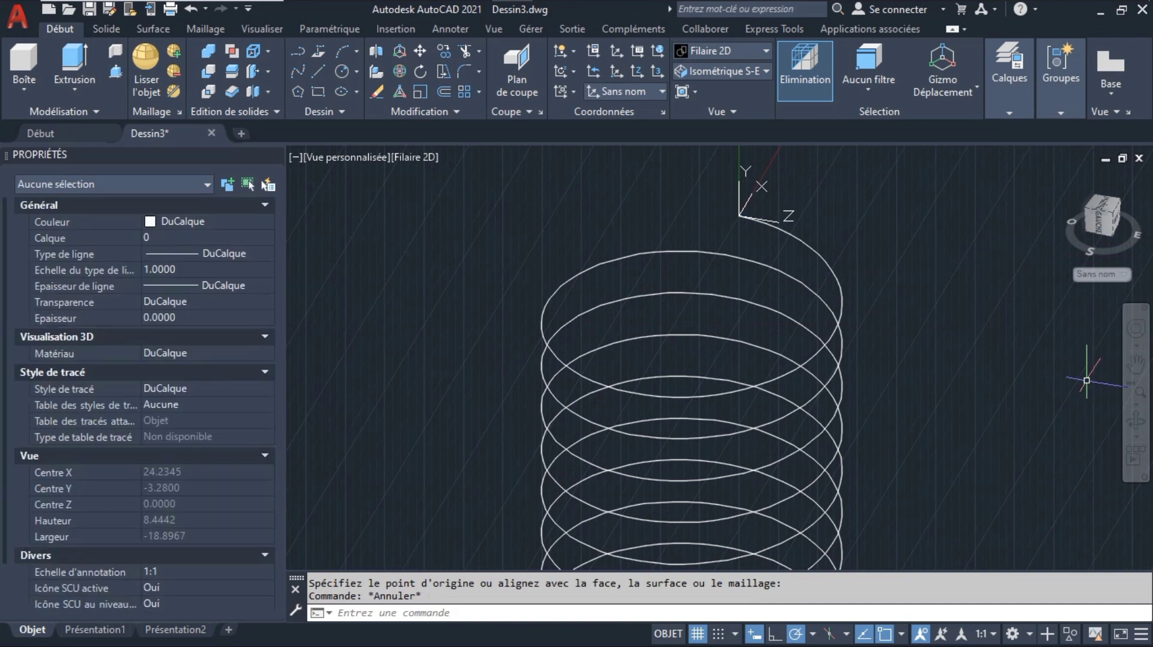
# Orbit the spring further, zoom out and switch to the Arrière view
pyautogui.click(1137, 420)
pyautogui.moveTo(618, 411)
pyautogui.mouseDown()
pyautogui.moveTo(514, 391)
pyautogui.moveTo(343, 418)
pyautogui.mouseUp()
pyautogui.moveTo(458, 414)
pyautogui.mouseDown()
pyautogui.moveTo(547, 403)
pyautogui.moveTo(537, 397)
pyautogui.mouseUp()
pyautogui.press('Escape')
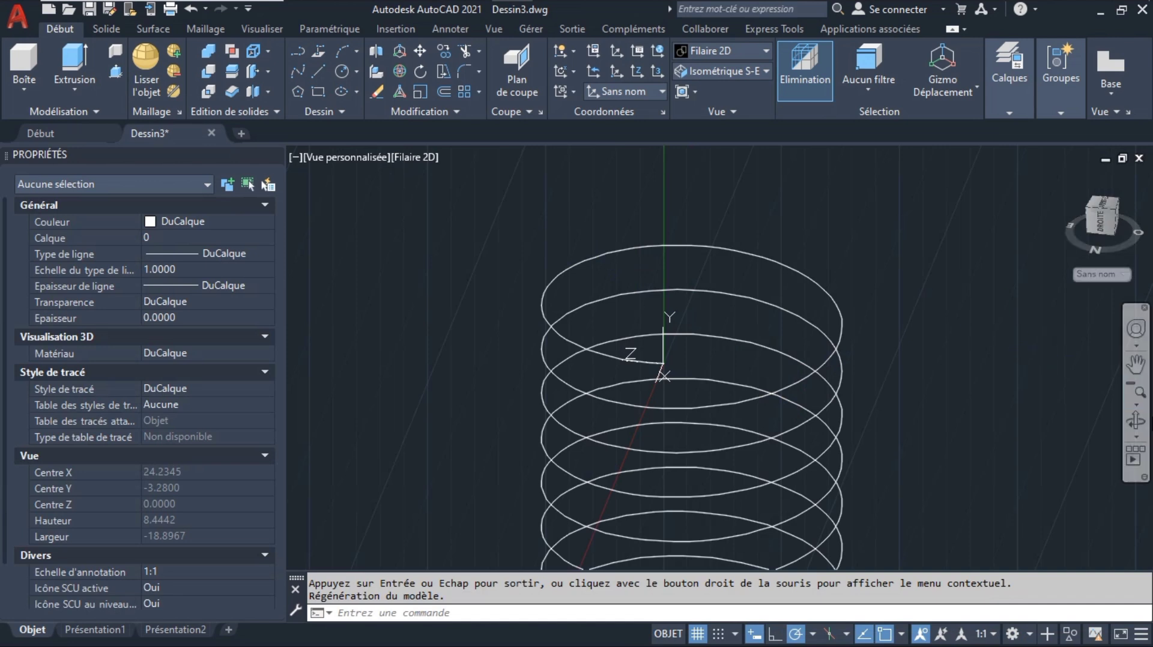
pyautogui.click(1139, 398)
pyautogui.click(1043, 605)
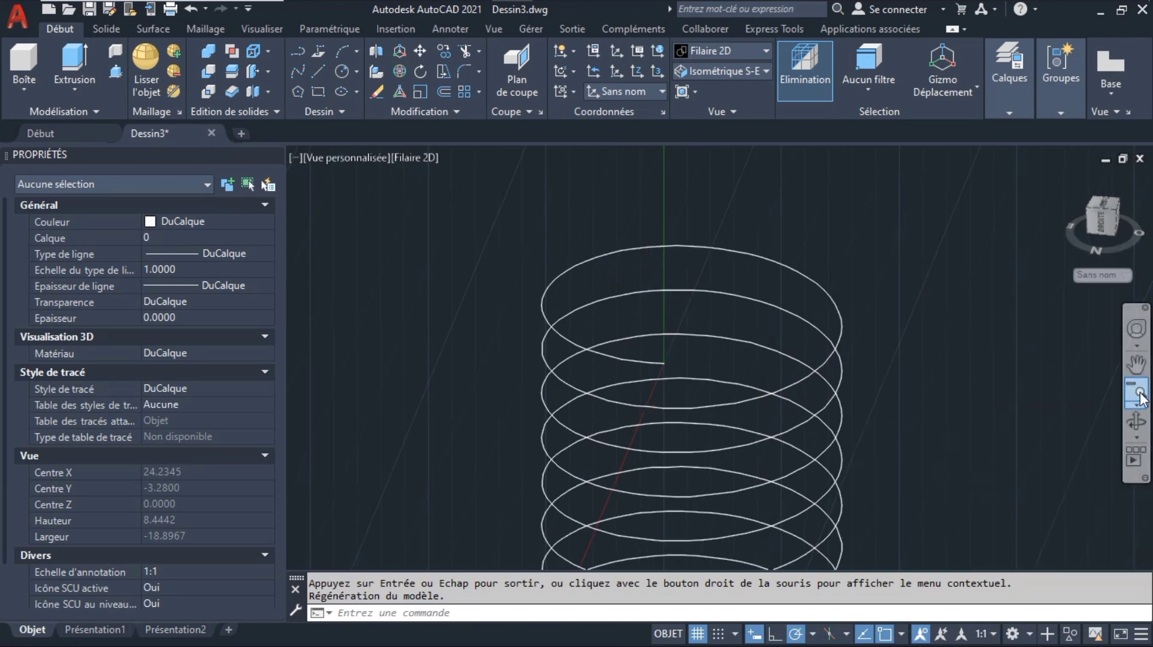
pyautogui.click(1100, 223)
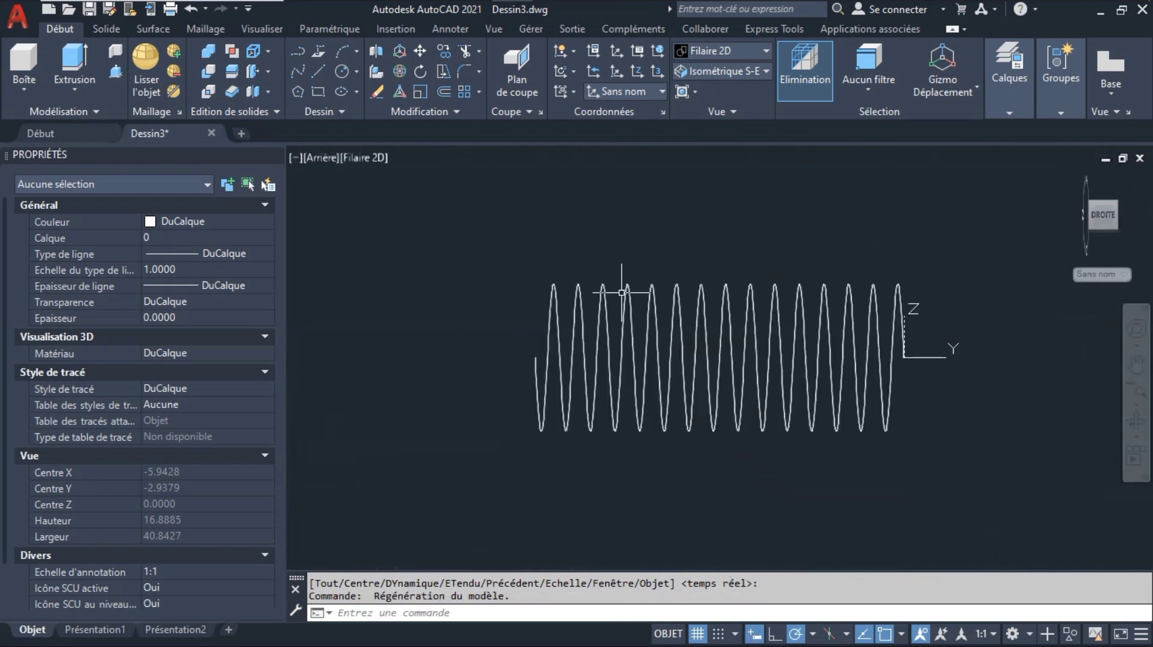
# Draw a 10-unit straight line outward from the helix's left endpoint
pyautogui.hotkey('ctrl', 'z')
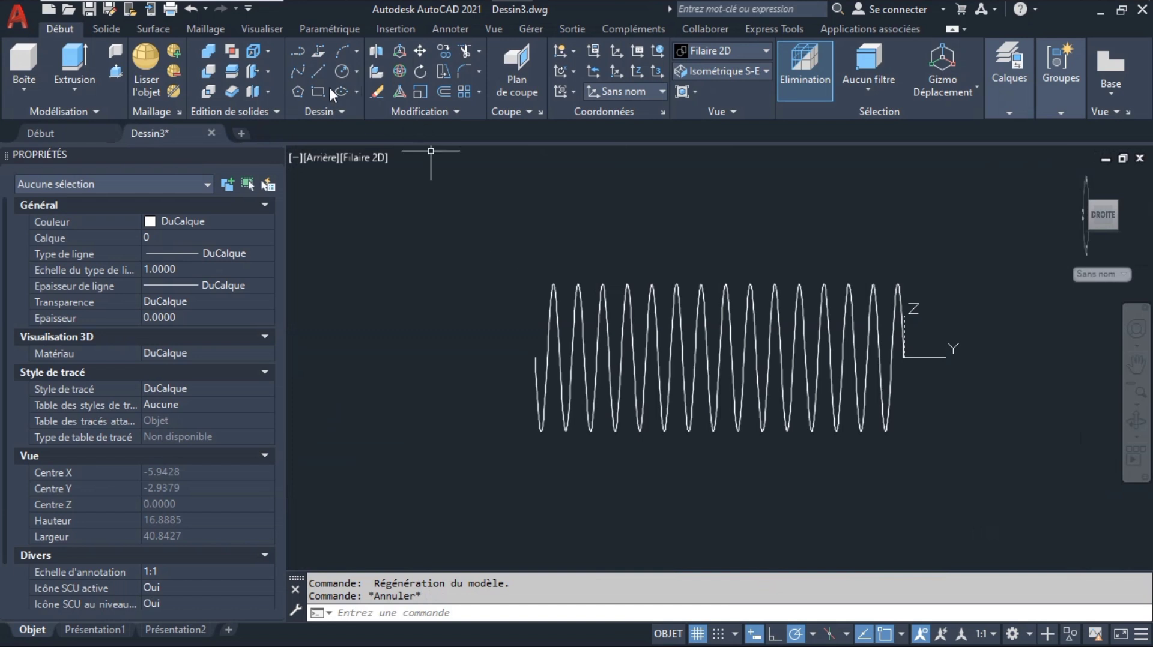
pyautogui.click(319, 71)
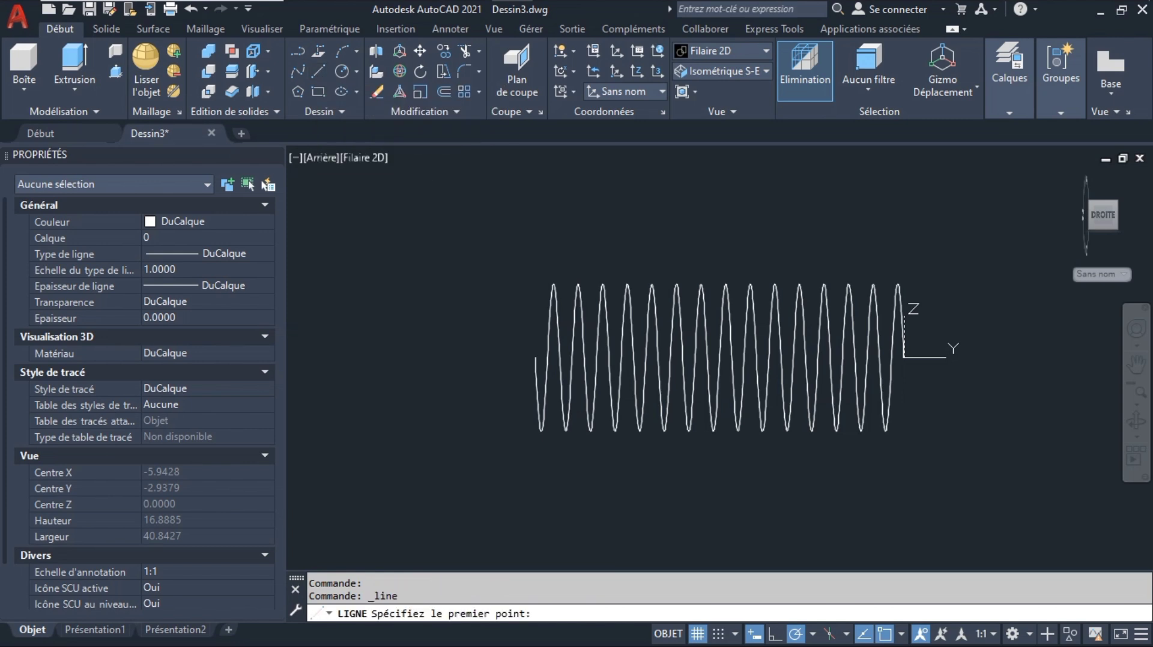
pyautogui.click(531, 356)
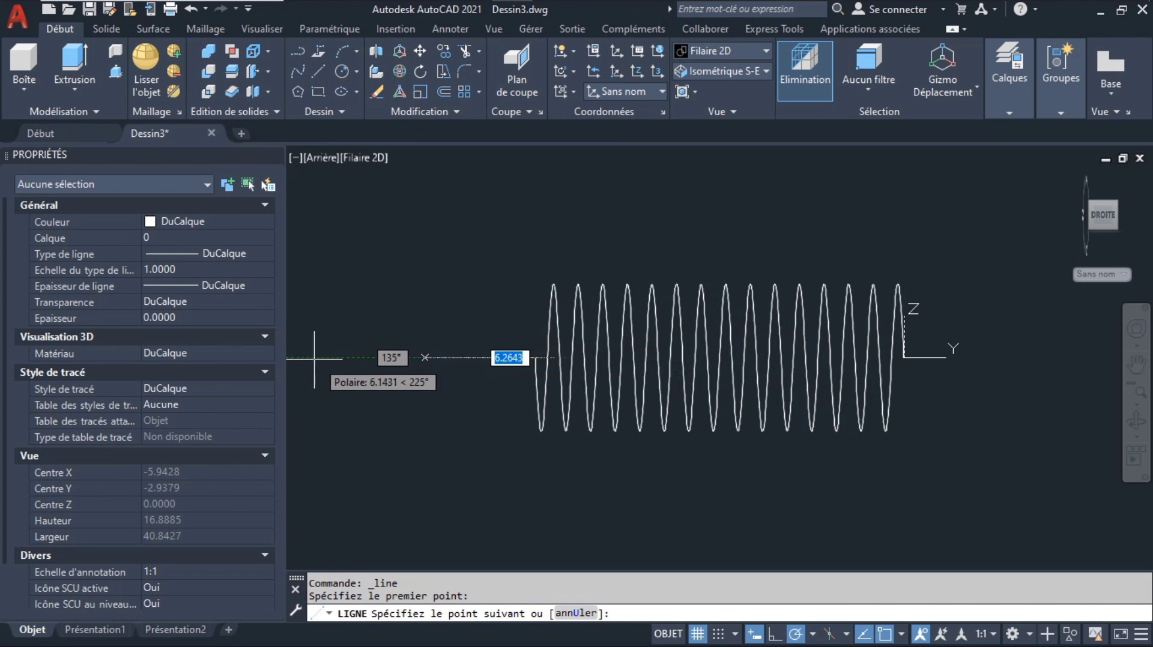
pyautogui.write('10')
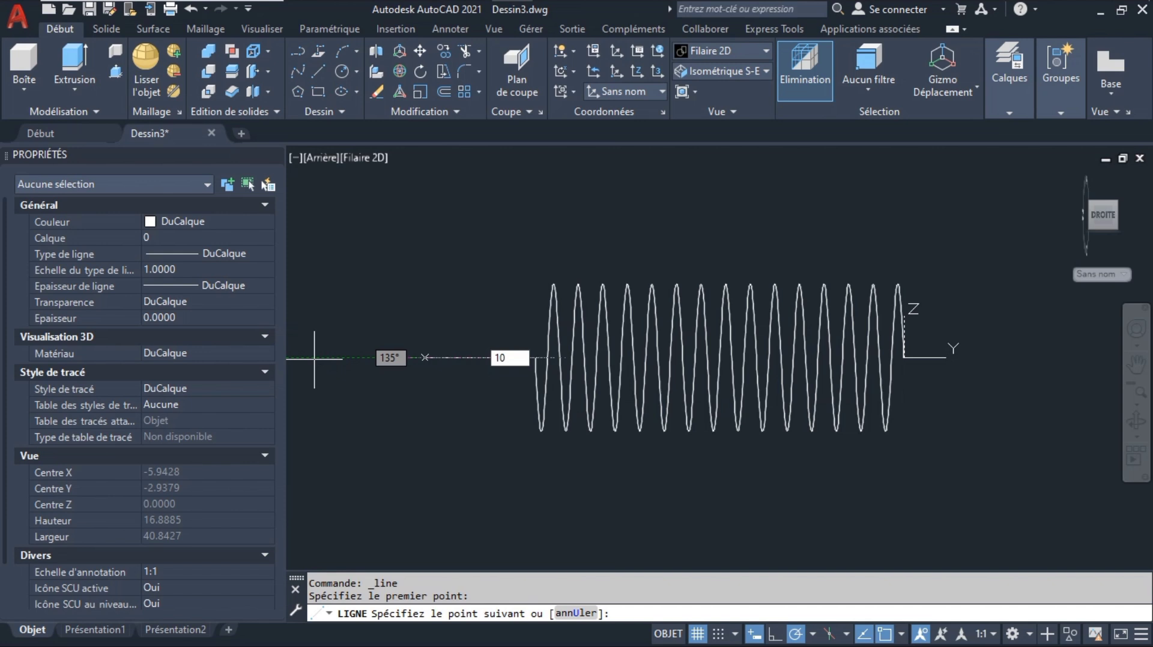
pyautogui.press('Return')
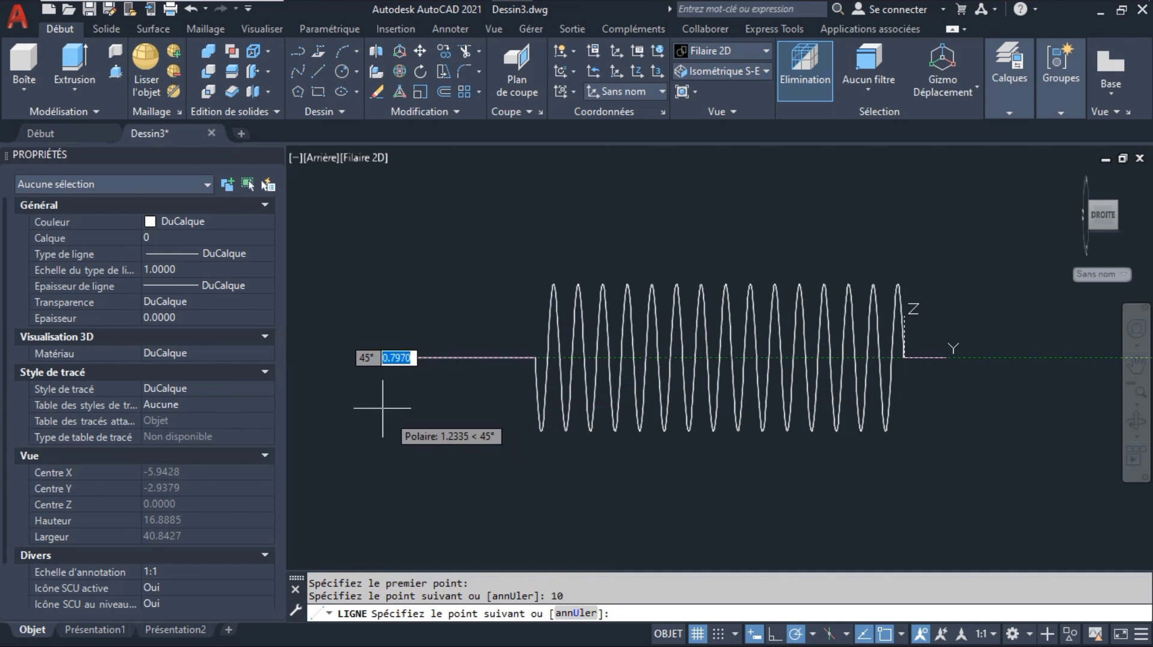
pyautogui.press('Return')
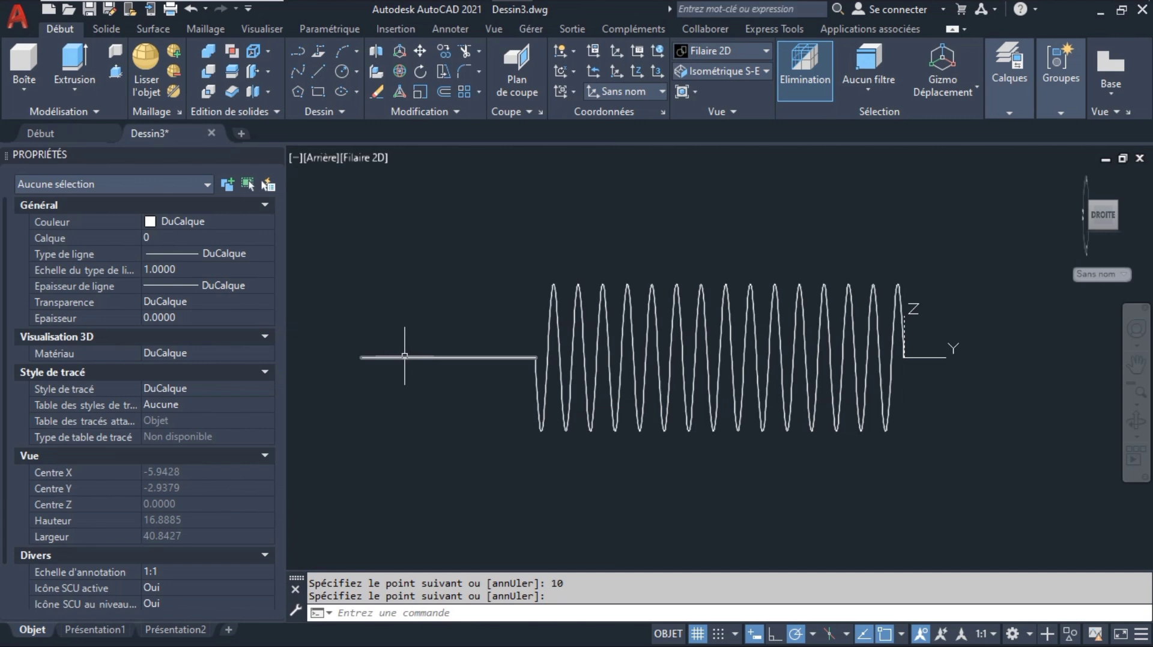
# Draw a 20-unit straight line from the helix's right endpoint and view it at an angle
pyautogui.click(319, 72)
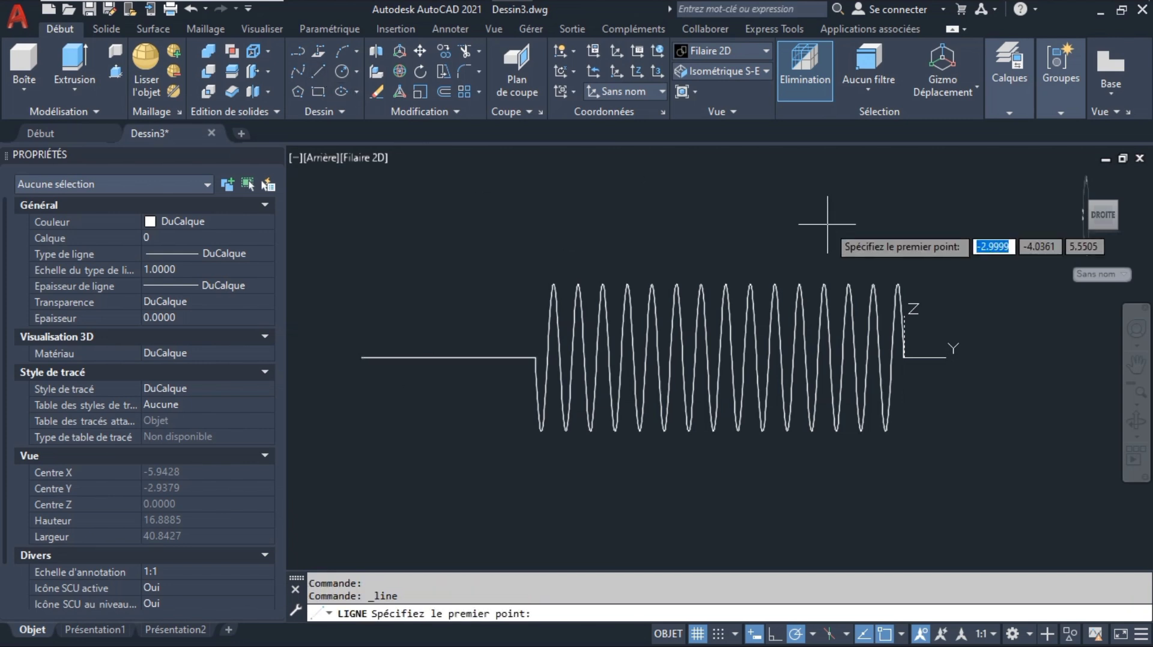
pyautogui.click(905, 357)
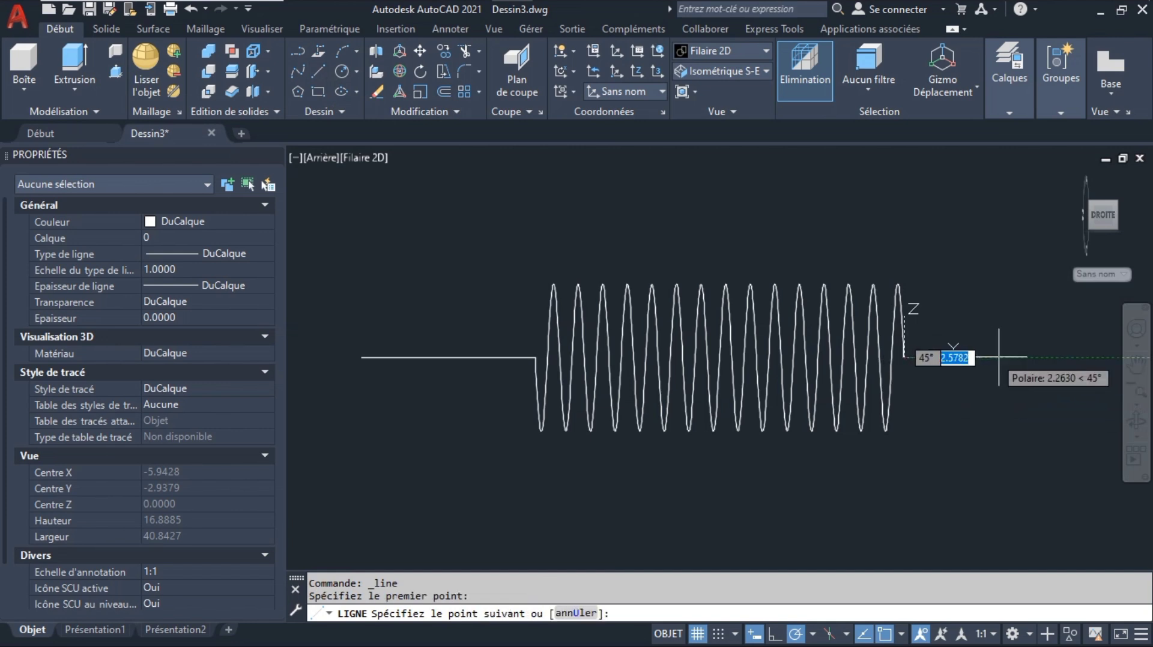
pyautogui.press('Escape')
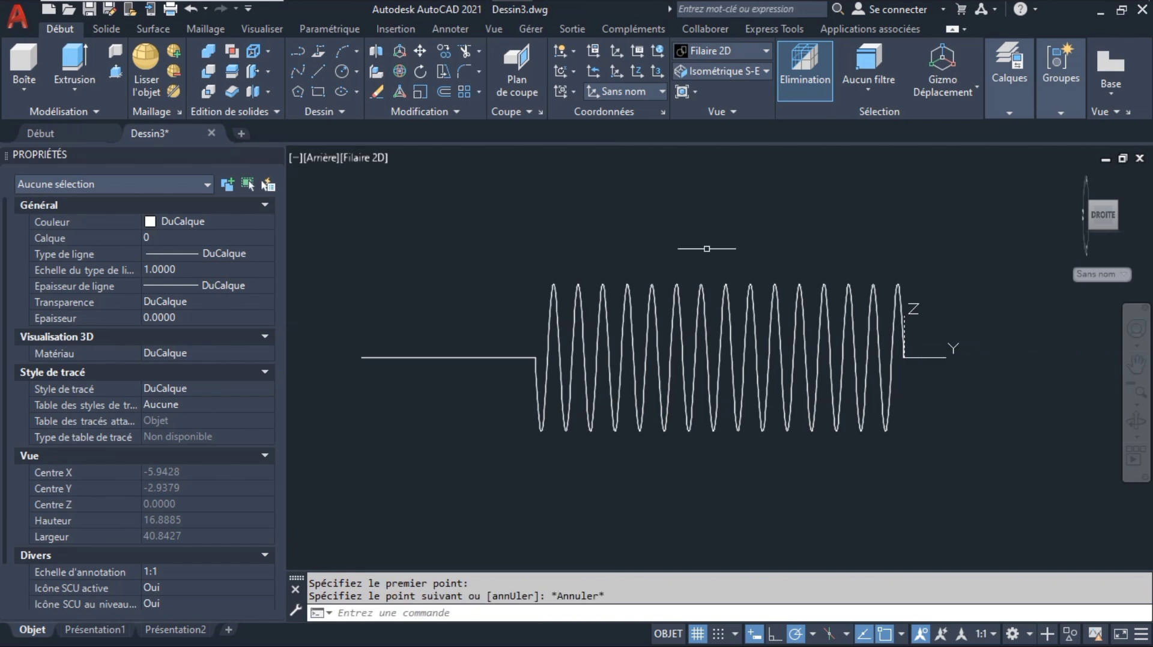
pyautogui.click(319, 70)
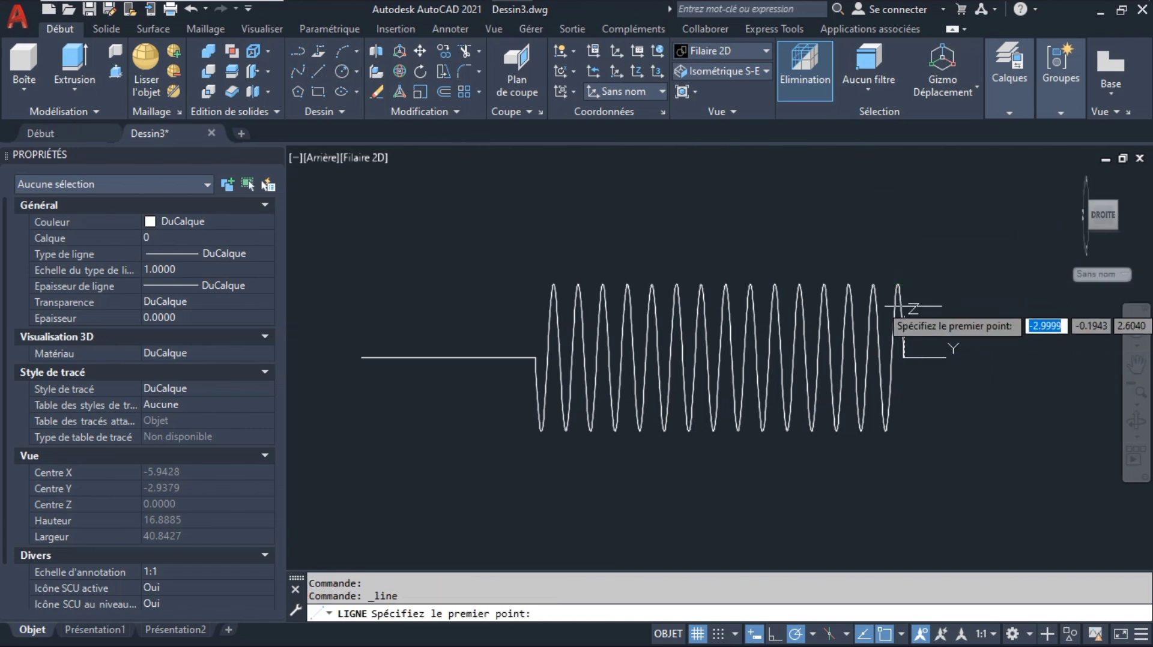
pyautogui.click(900, 355)
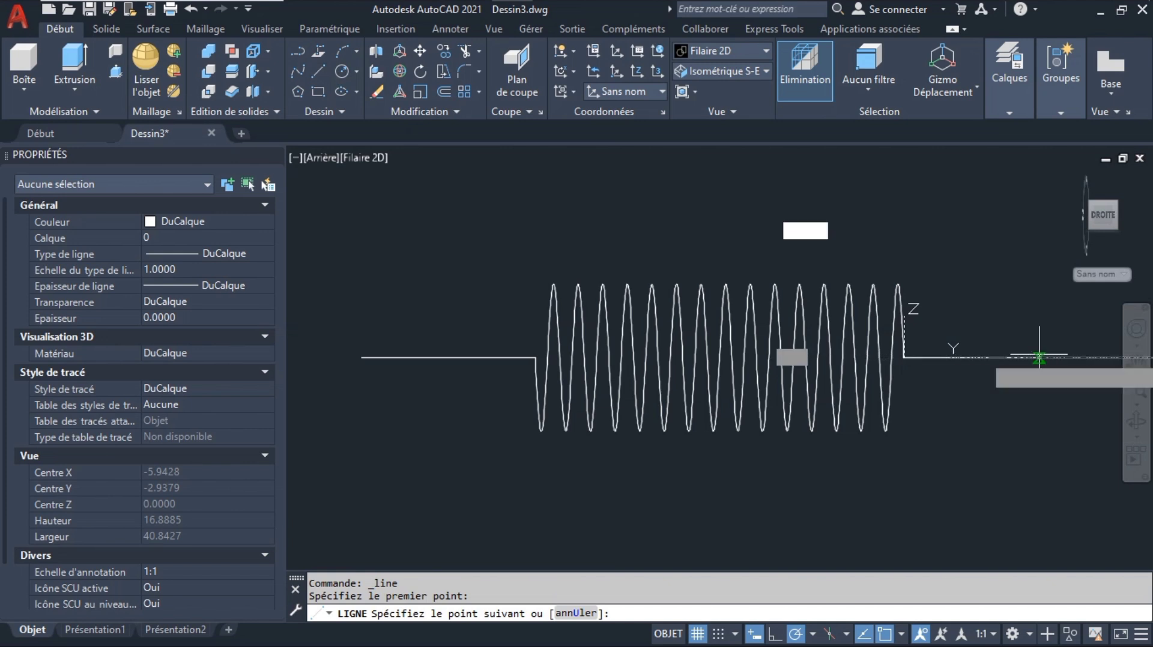
pyautogui.write('20')
pyautogui.press('Return')
pyautogui.press('Return')
pyautogui.press('Return')
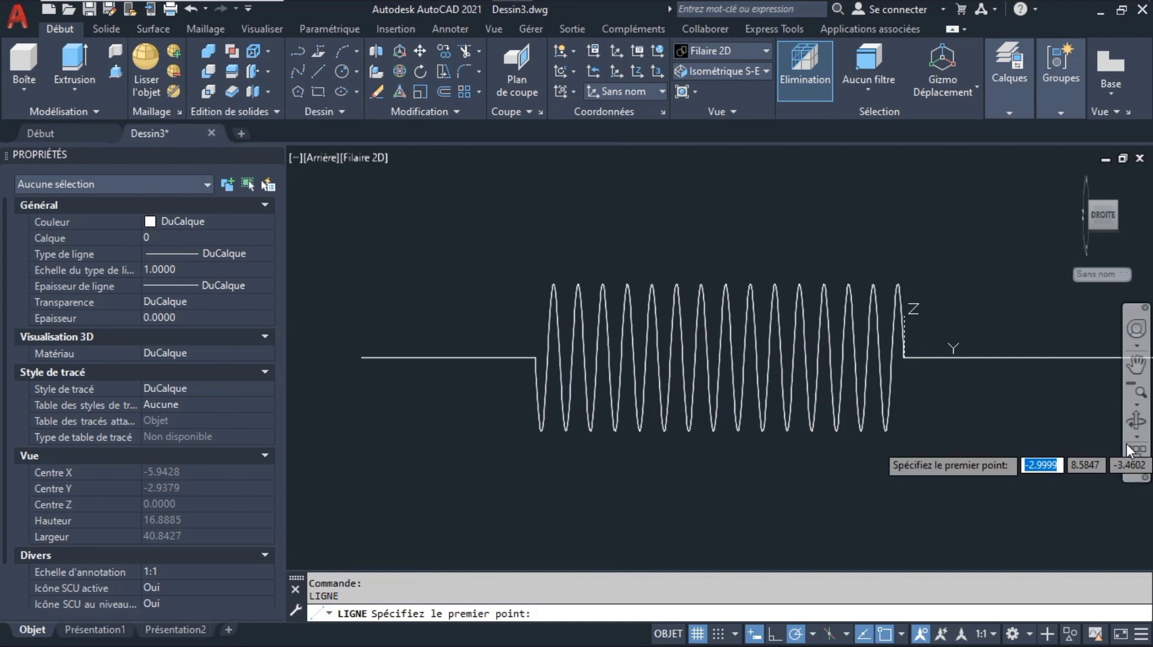
pyautogui.click(1137, 420)
pyautogui.moveTo(1102, 423)
pyautogui.mouseDown()
pyautogui.moveTo(804, 400)
pyautogui.moveTo(832, 383)
pyautogui.moveTo(837, 397)
pyautogui.moveTo(924, 422)
pyautogui.moveTo(1004, 414)
pyautogui.mouseUp()
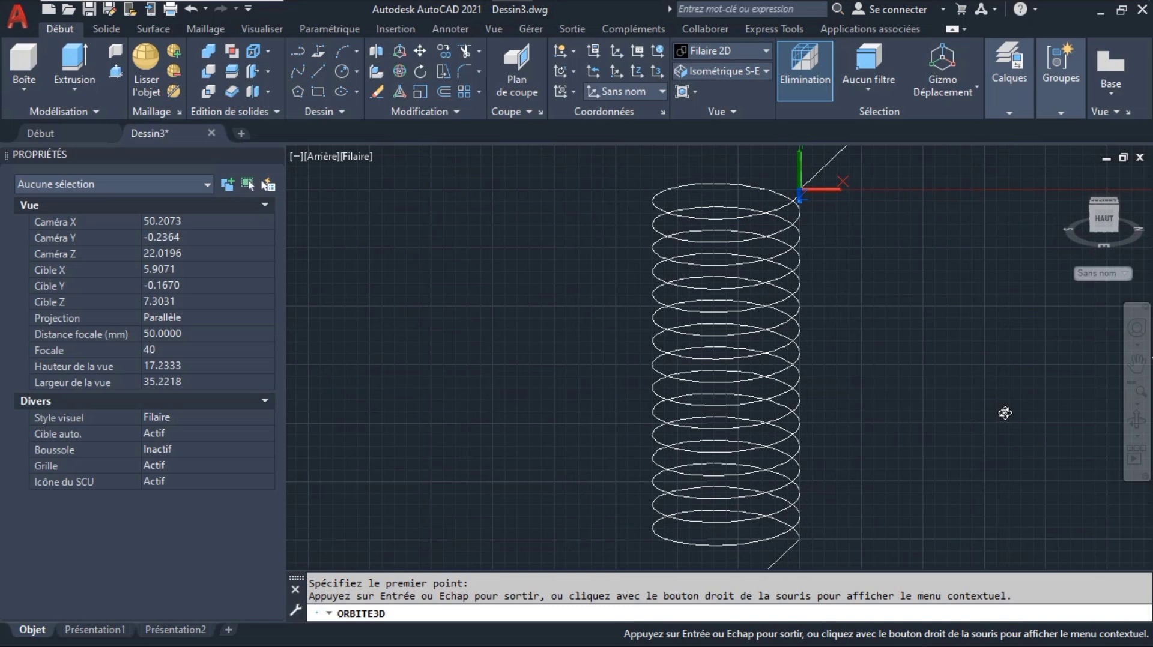
# Rotate the lower 10-unit line about its helix end so it runs straight down, parallel to the axis
pyautogui.press('Escape')
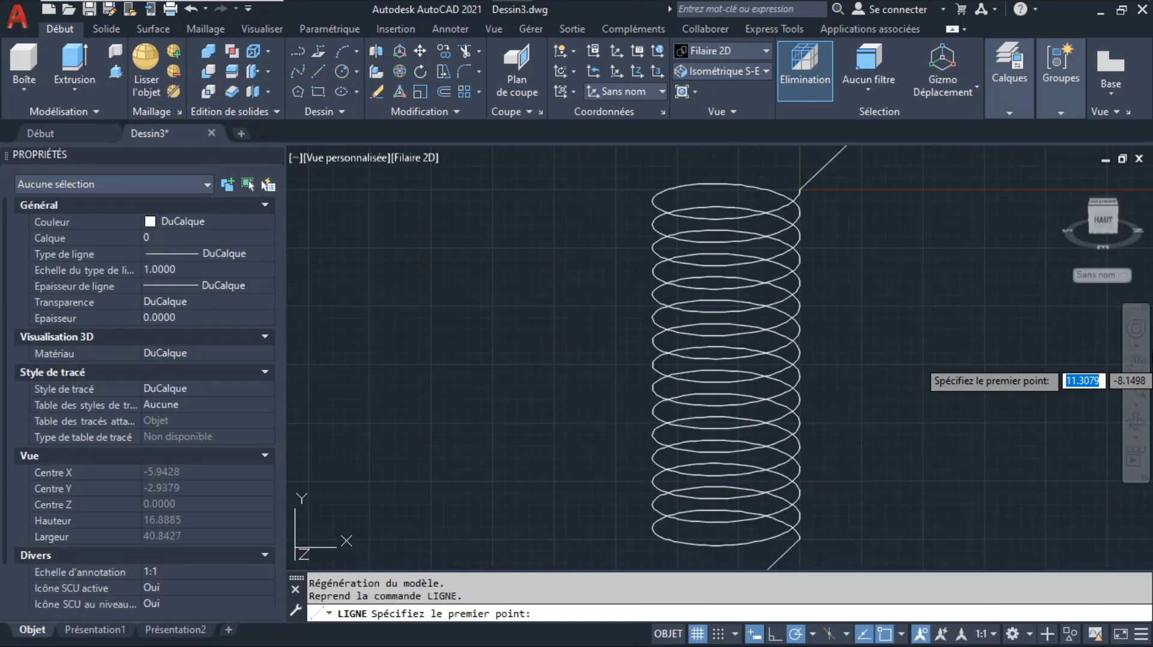
pyautogui.click(1136, 354)
pyautogui.moveTo(723, 375); pyautogui.dragTo(656, 246)
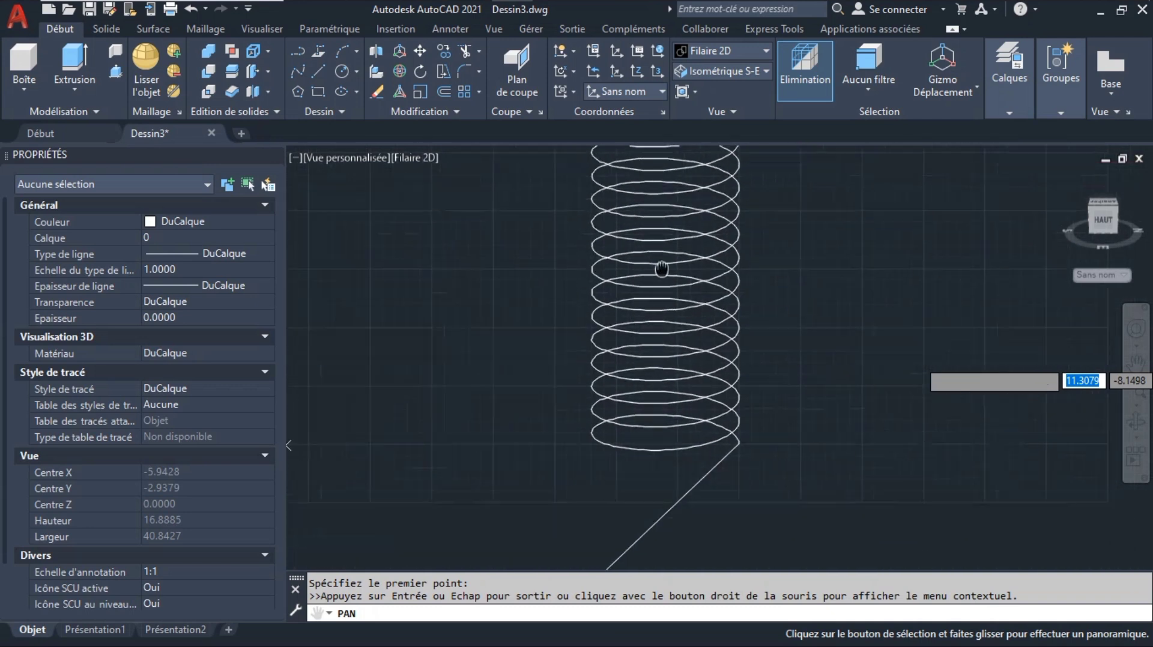
pyautogui.press('Escape')
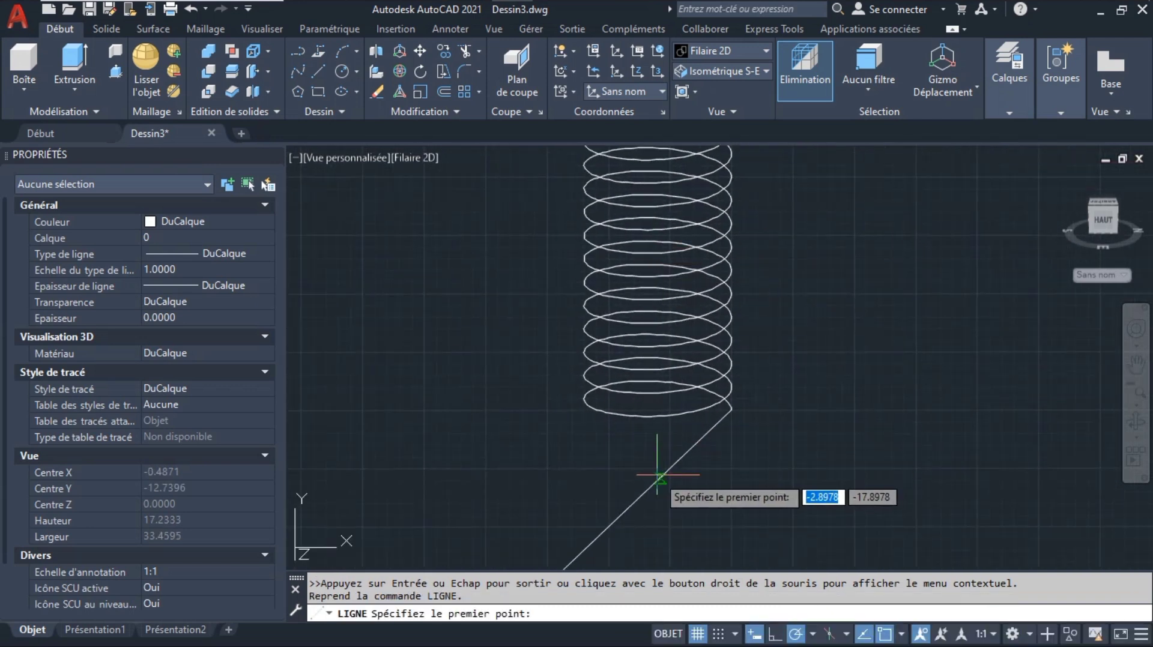
pyautogui.press('Escape')
pyautogui.click(664, 473)
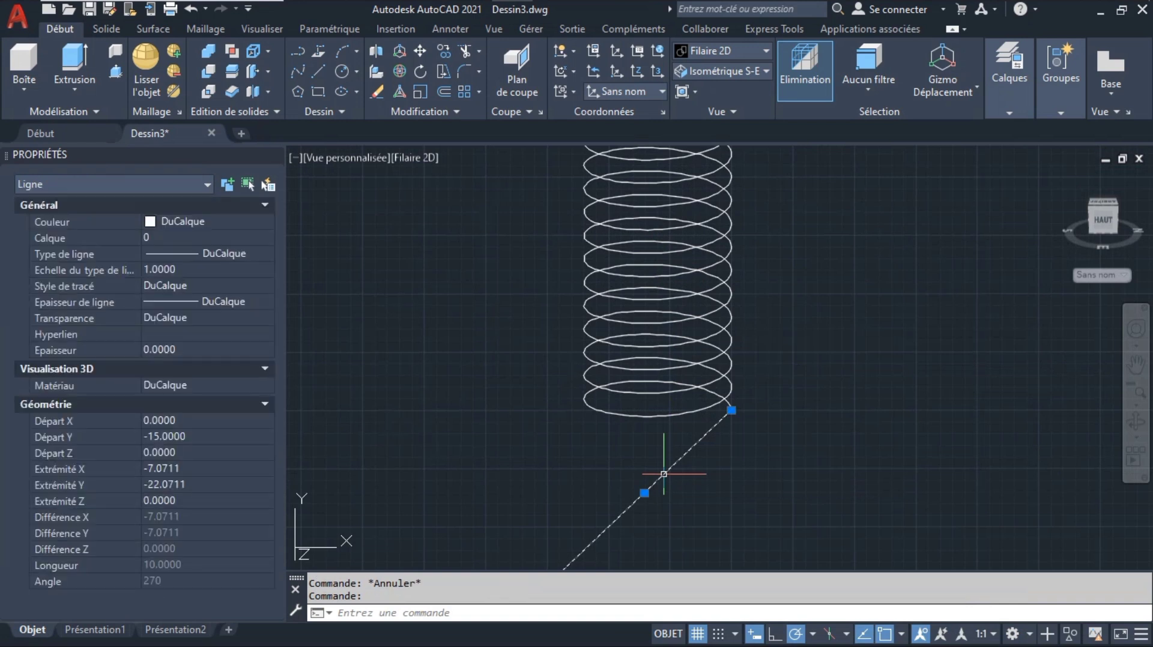
pyautogui.click(425, 70)
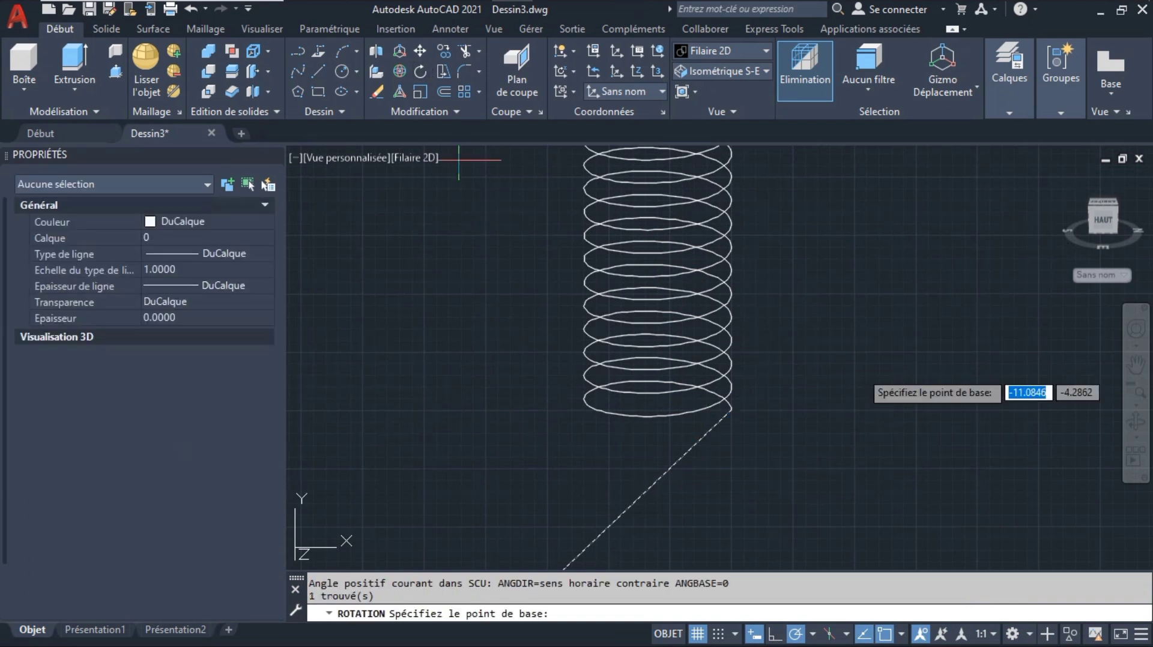
pyautogui.click(731, 411)
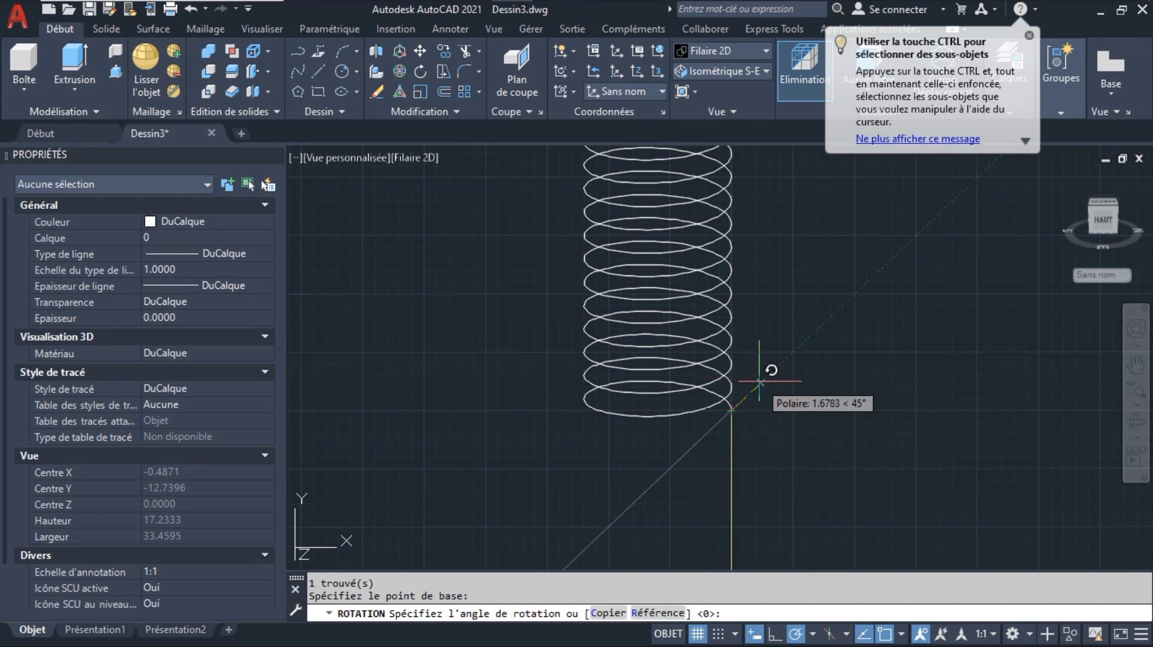
pyautogui.press('Return')
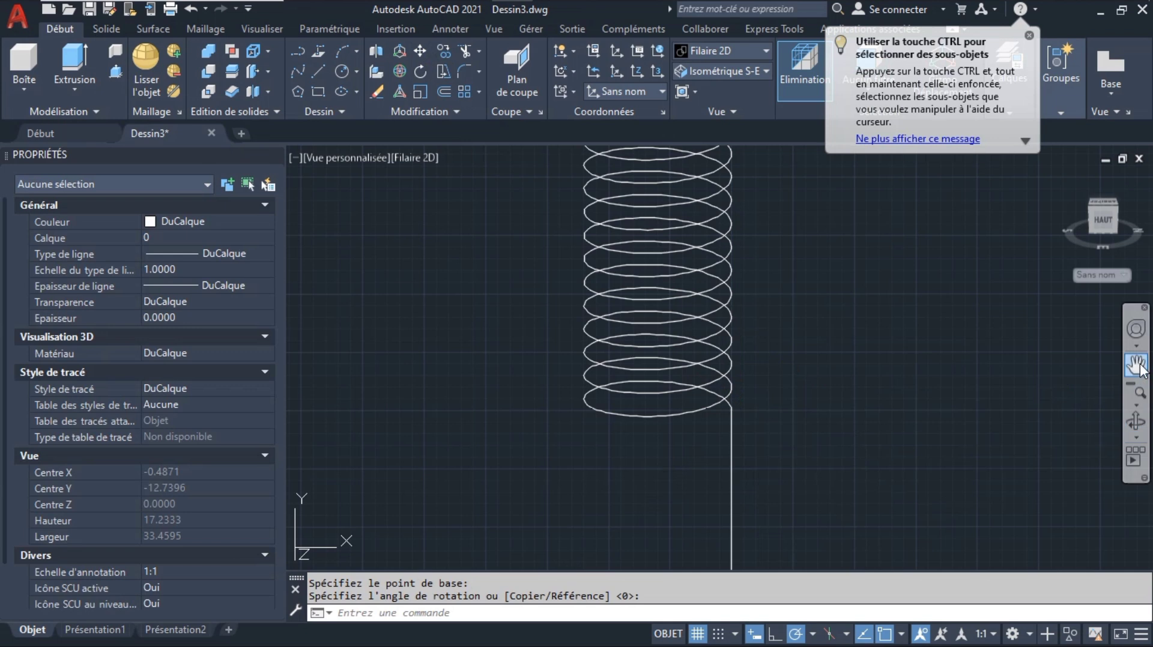
pyautogui.click(1135, 364)
pyautogui.moveTo(806, 394); pyautogui.dragTo(801, 472)
pyautogui.moveTo(815, 246); pyautogui.dragTo(819, 304)
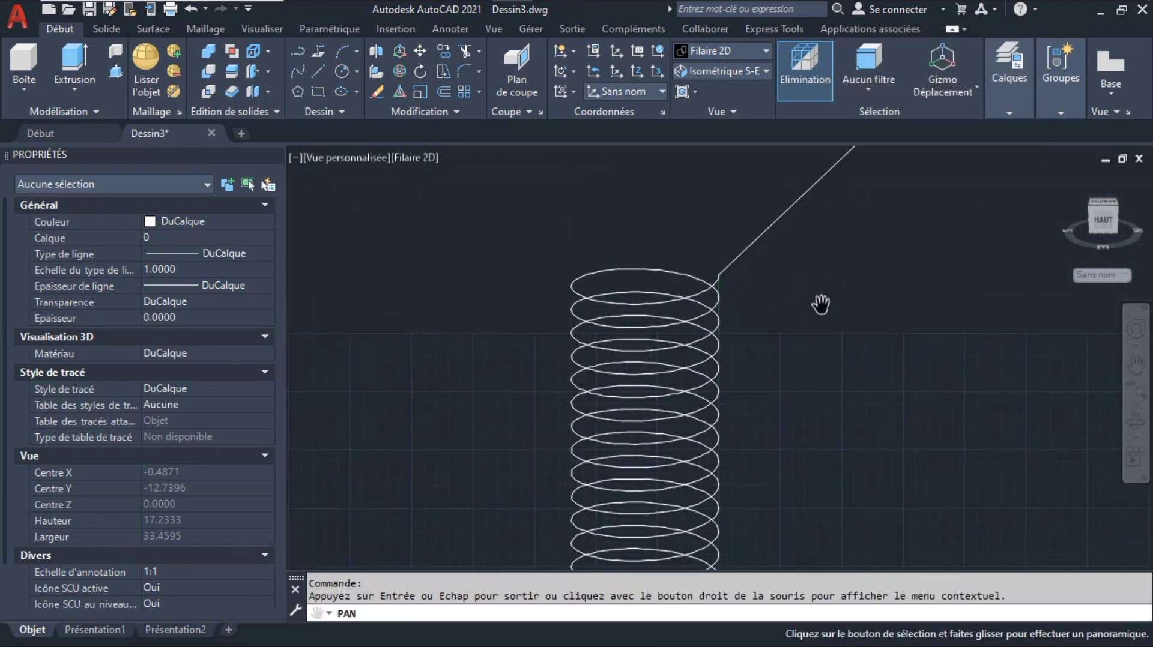
# Rotate the upper 20-unit line about the helix's top end so it points straight up
pyautogui.press('Escape')
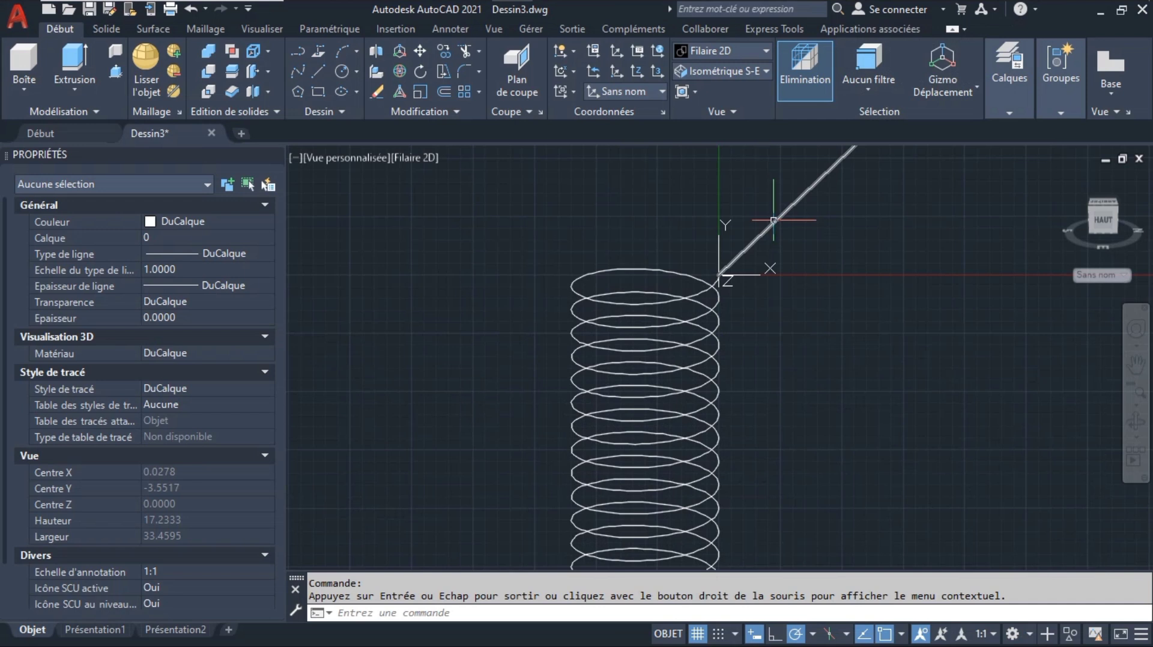
pyautogui.click(773, 219)
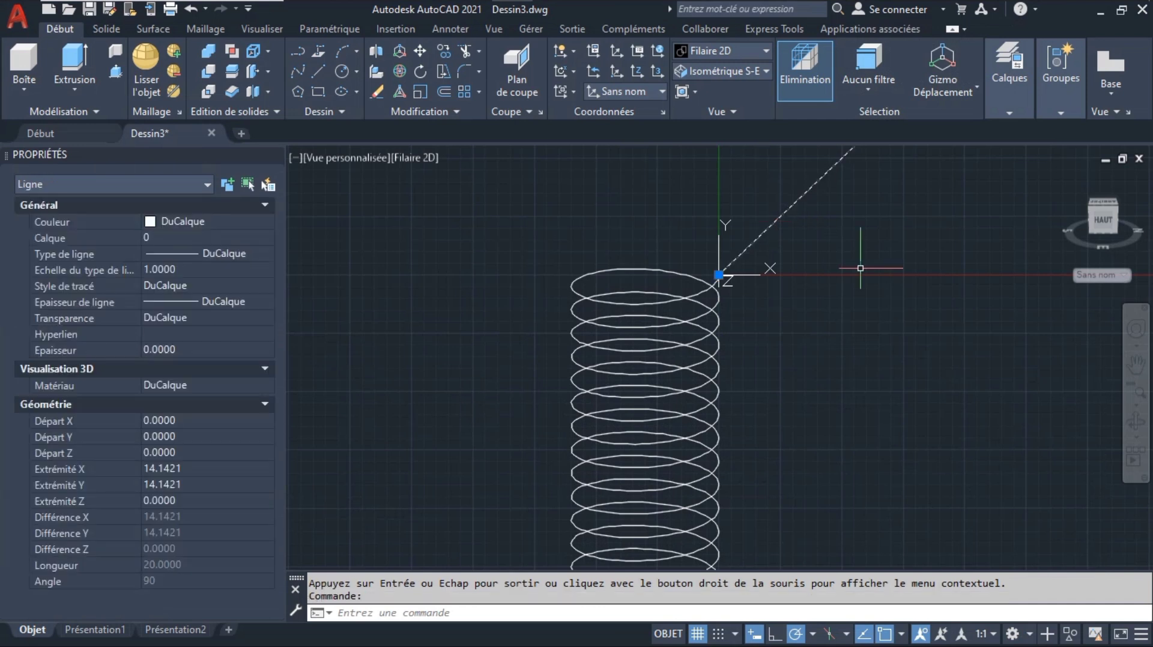
pyautogui.click(428, 69)
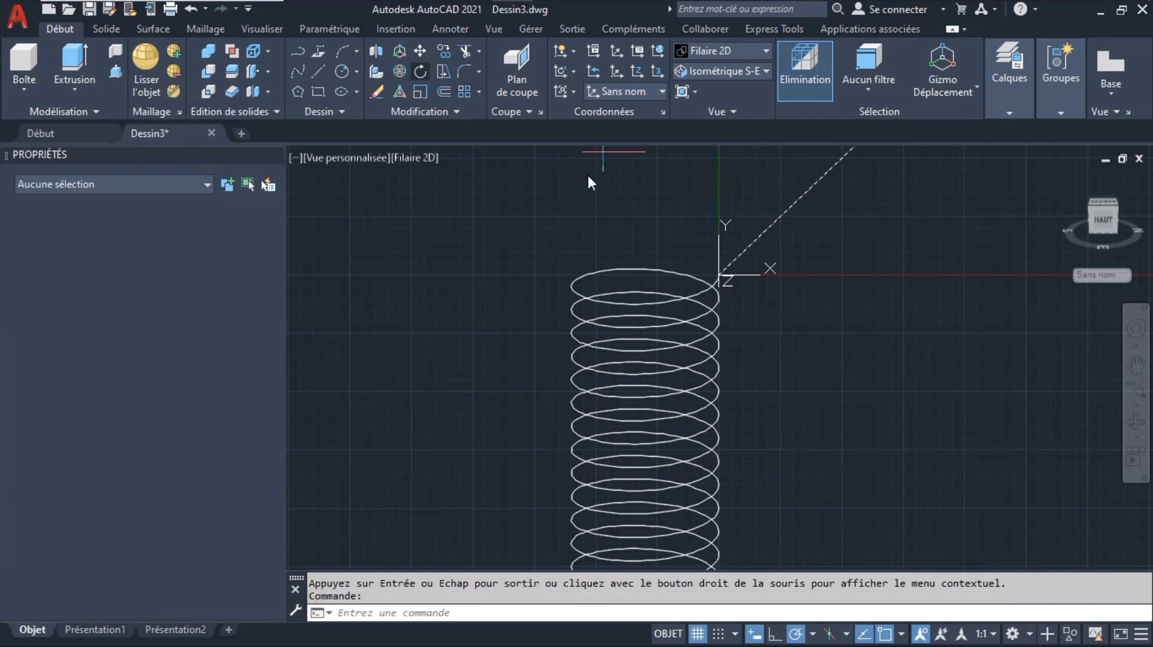
pyautogui.click(719, 276)
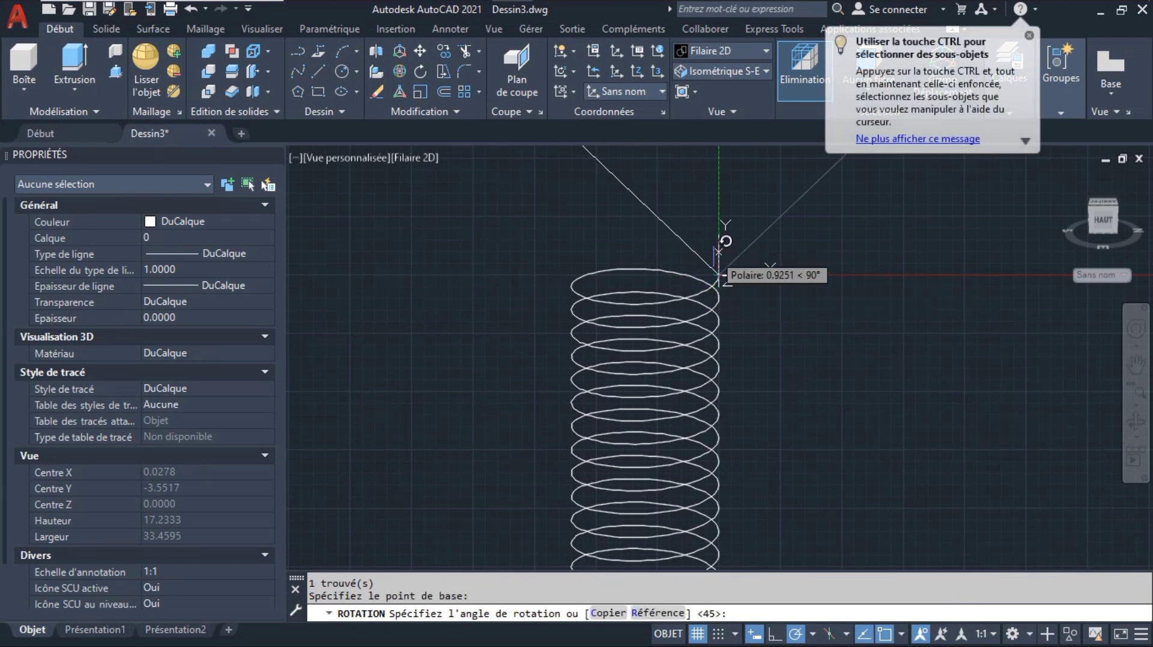
pyautogui.press('Return')
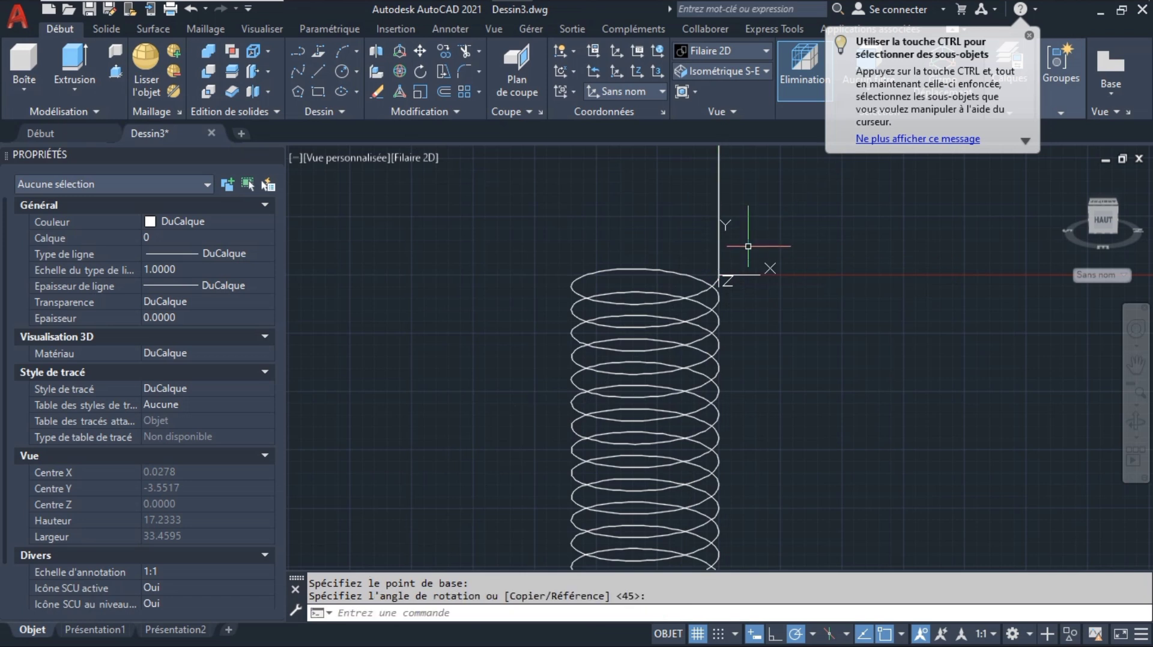
pyautogui.press('Escape')
pyautogui.click(1136, 422)
pyautogui.moveTo(713, 337)
pyautogui.mouseDown()
pyautogui.moveTo(712, 399)
pyautogui.moveTo(657, 361)
pyautogui.moveTo(471, 363)
pyautogui.moveTo(665, 358)
pyautogui.moveTo(463, 471)
pyautogui.mouseUp()
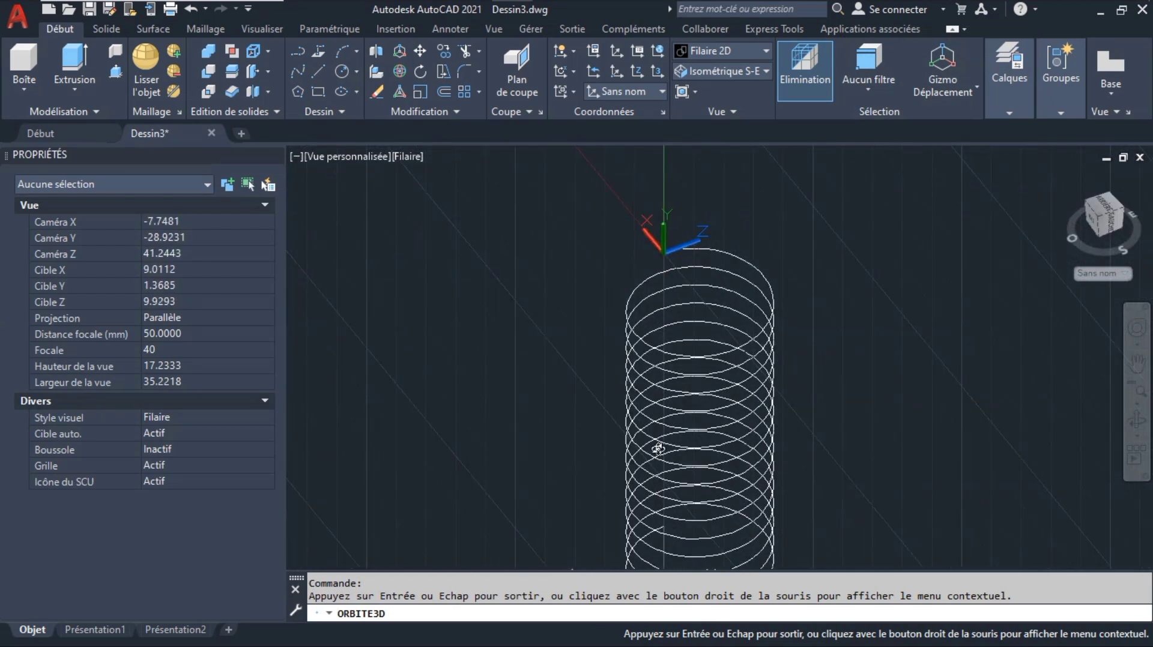
pyautogui.press('Escape')
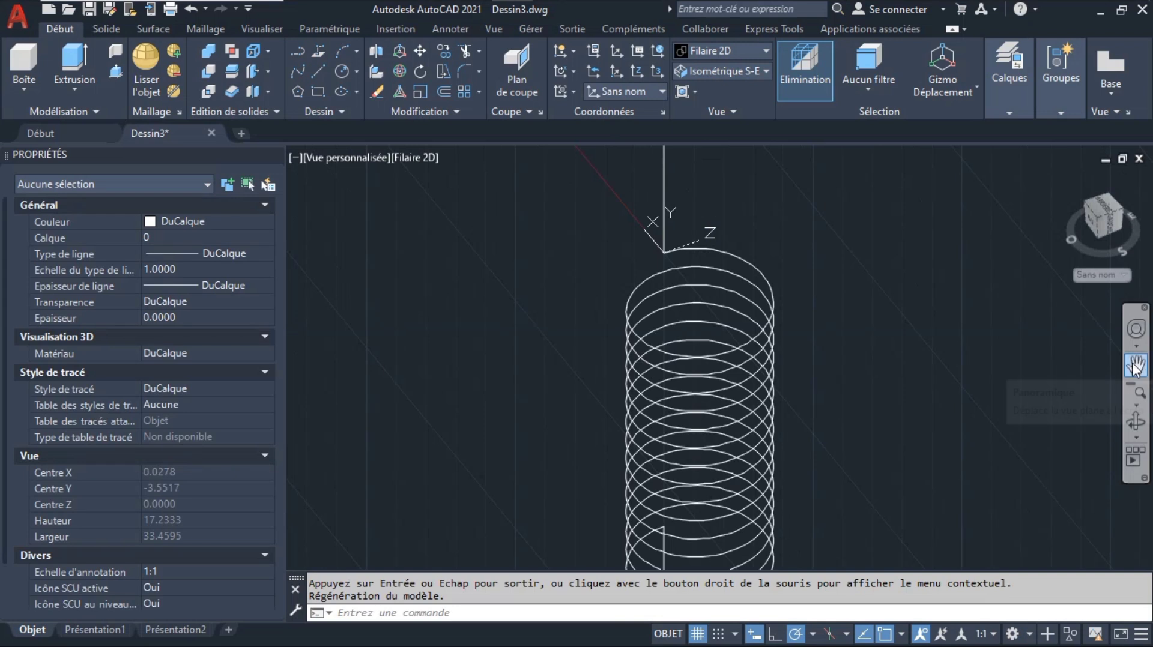
pyautogui.click(1136, 364)
pyautogui.moveTo(757, 285); pyautogui.dragTo(769, 357)
pyautogui.moveTo(736, 203)
pyautogui.mouseDown()
pyautogui.moveTo(734, 342)
pyautogui.moveTo(707, 253)
pyautogui.moveTo(711, 202)
pyautogui.mouseUp()
pyautogui.press('Escape')
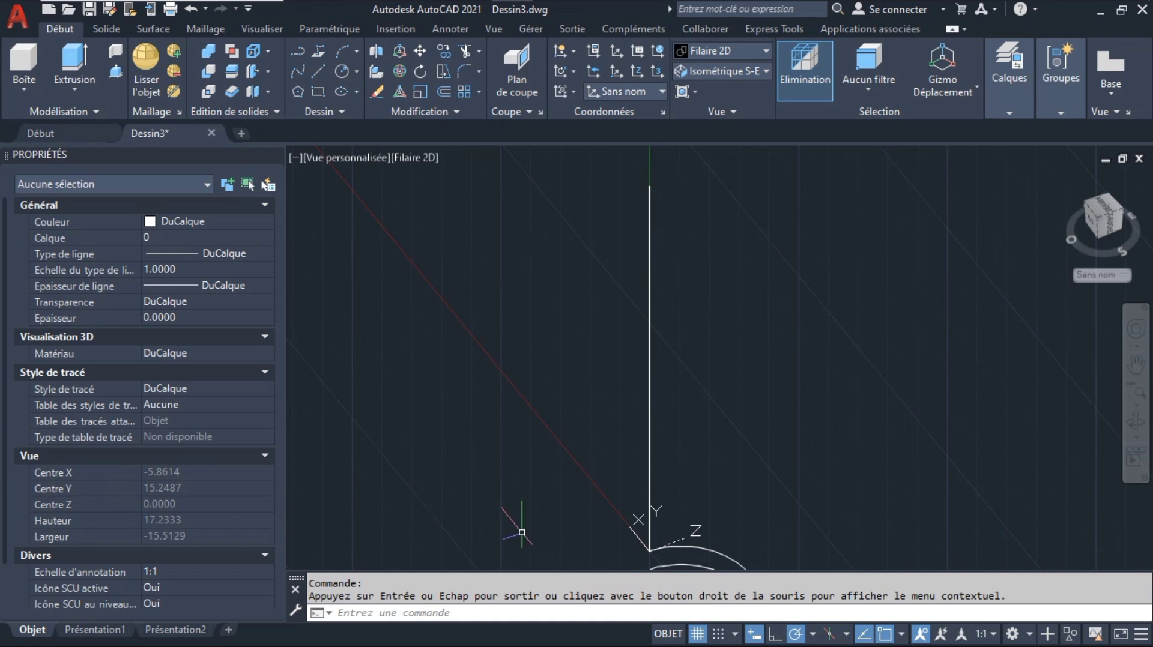
pyautogui.click(690, 560)
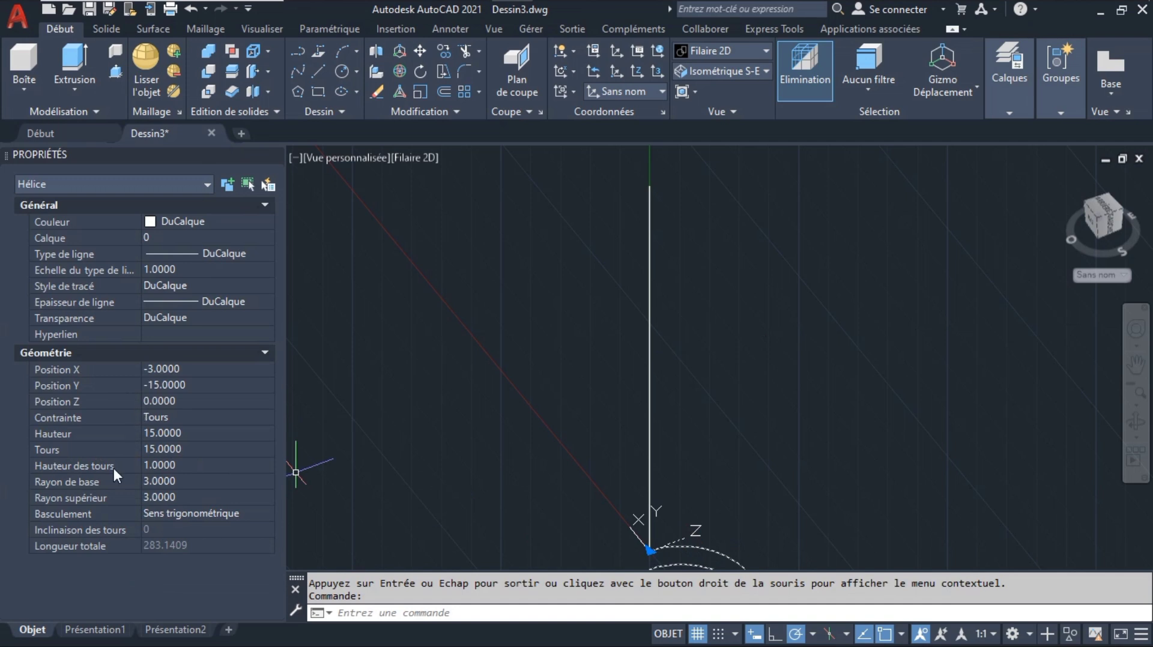
# Draw a 6-unit line sideways from the upright line's top, then a 5-unit line downward
pyautogui.press('Escape')
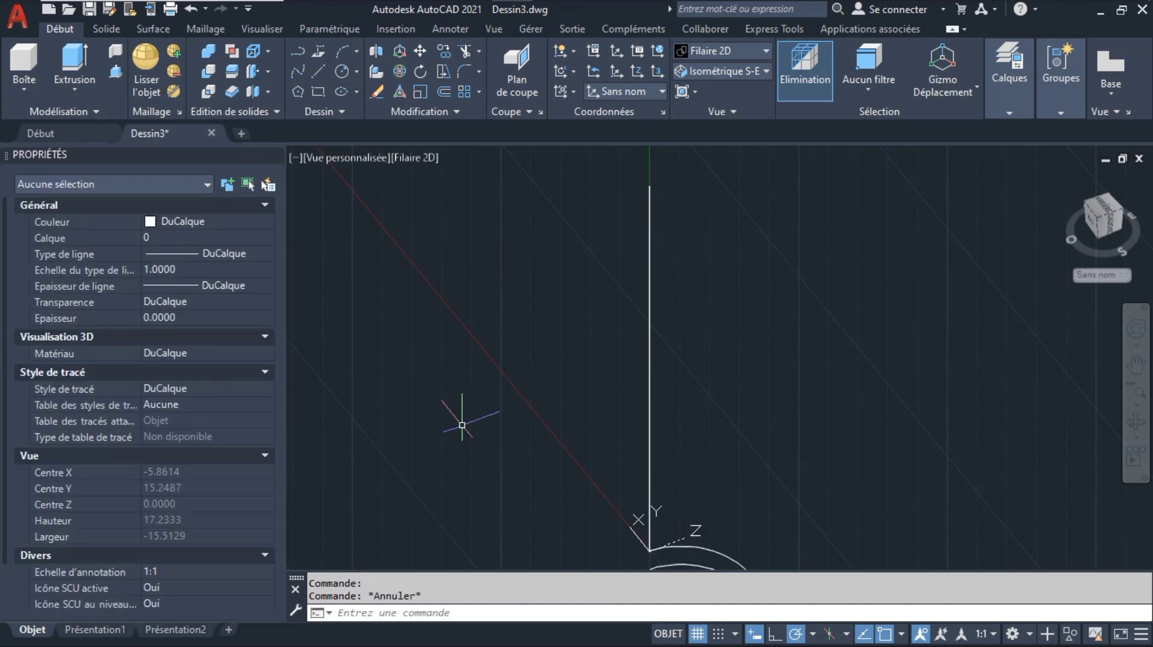
pyautogui.click(319, 74)
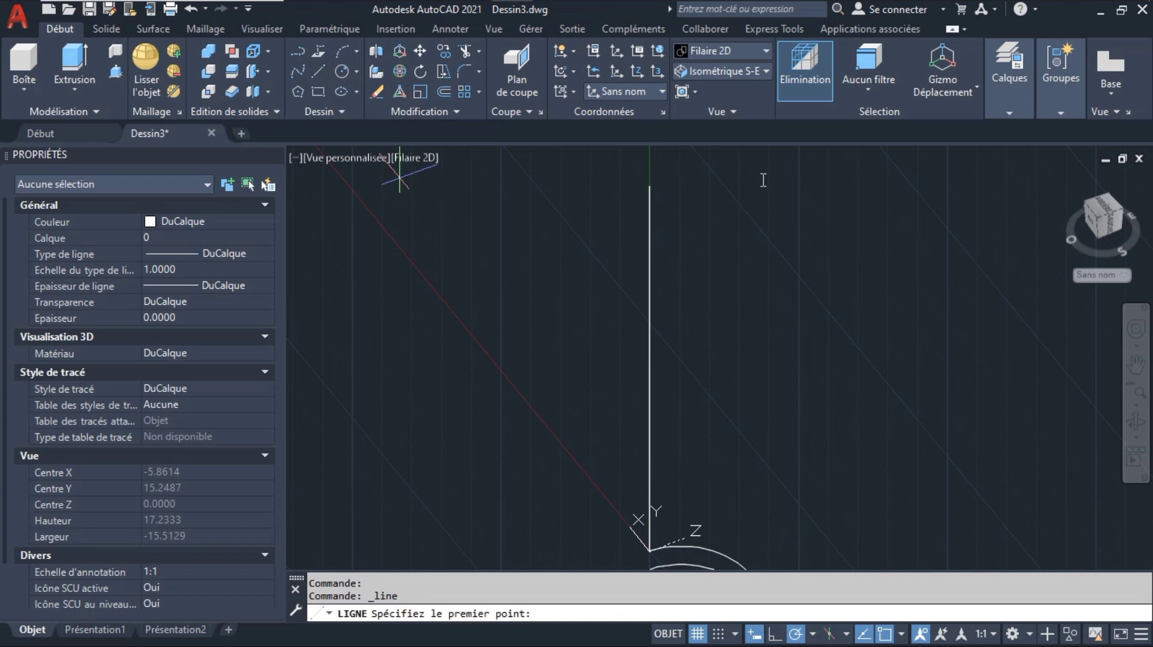
pyautogui.click(649, 186)
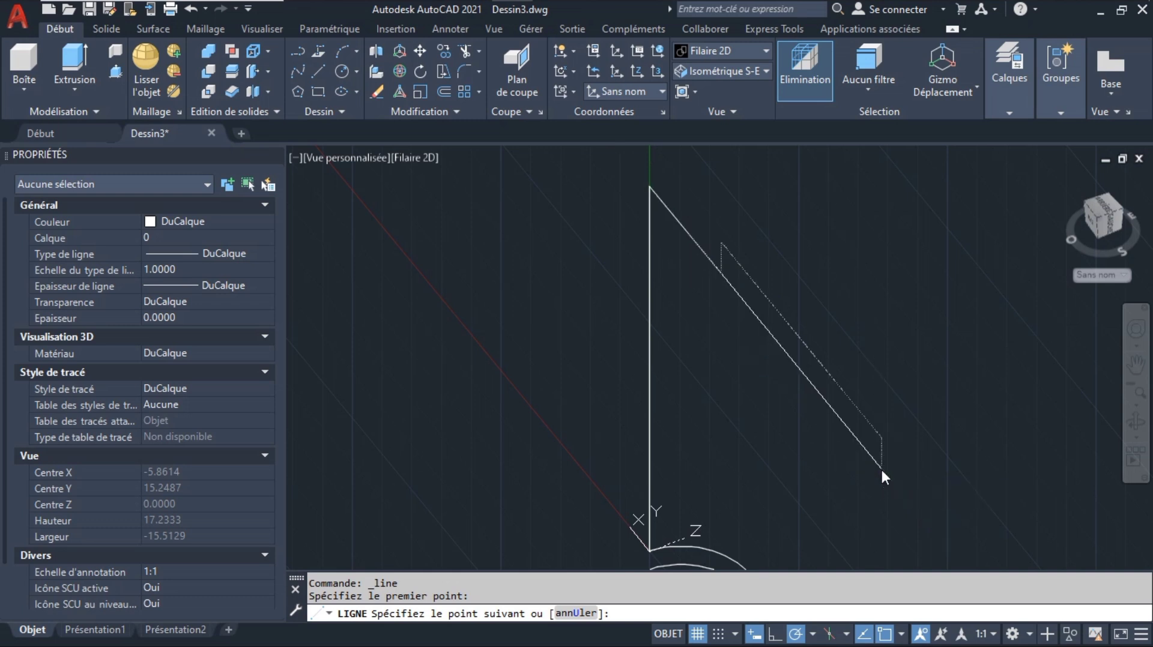
pyautogui.write('6')
pyautogui.press('Return')
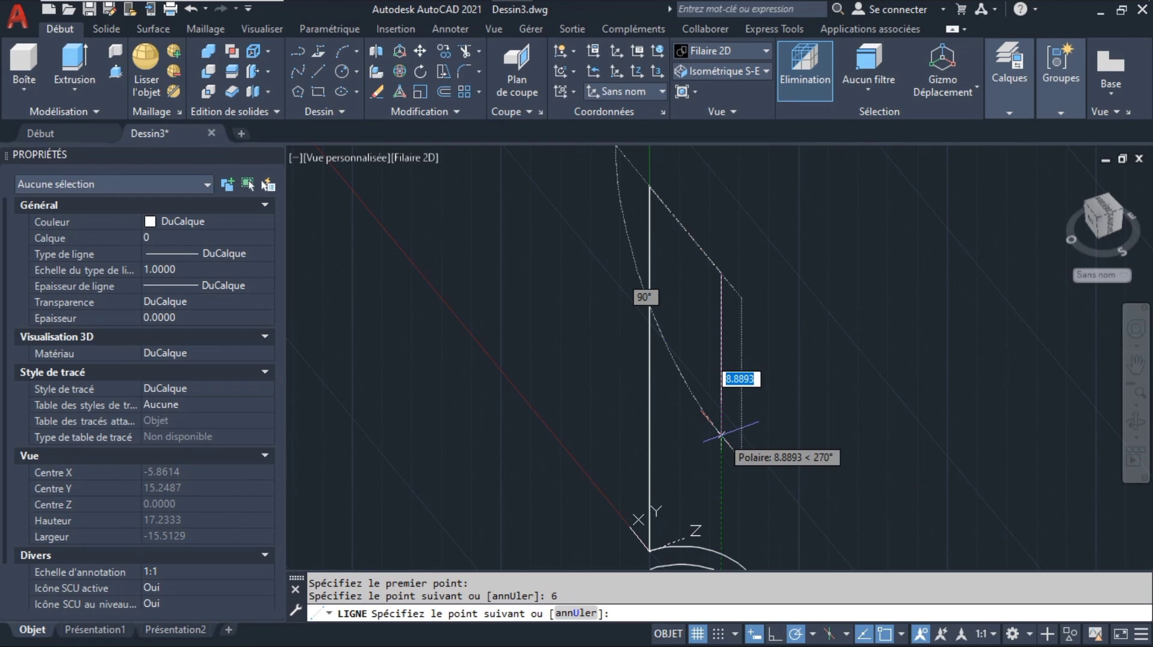
pyautogui.write('9')
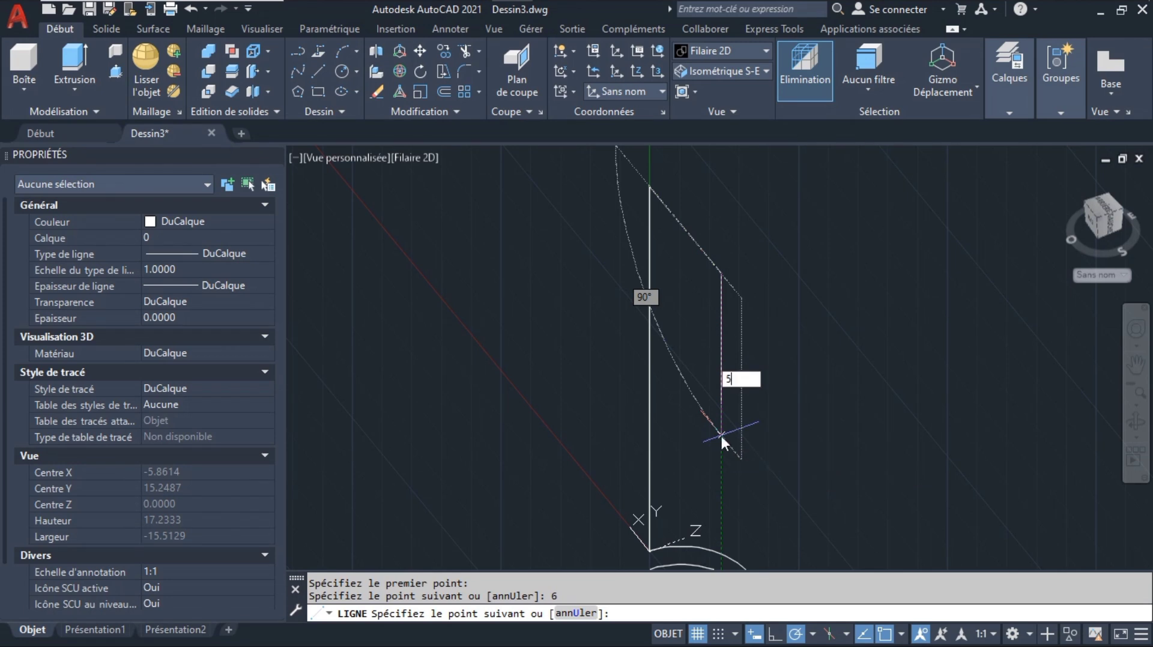
pyautogui.press('Return')
pyautogui.write('5')
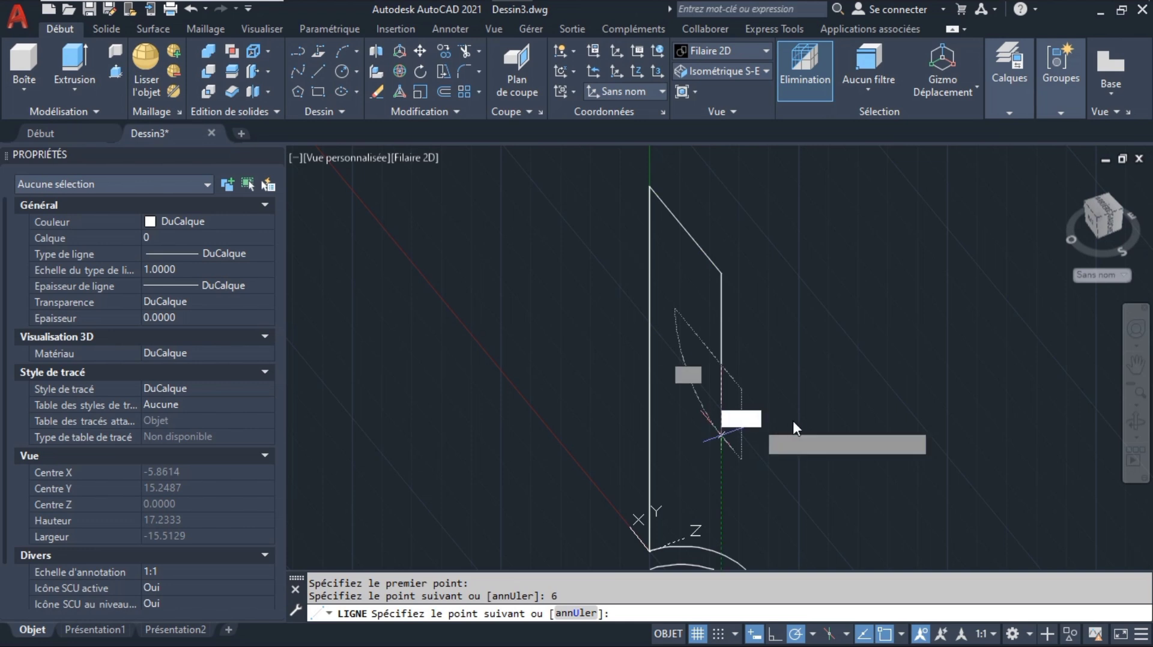
pyautogui.press('Return')
pyautogui.press('Return')
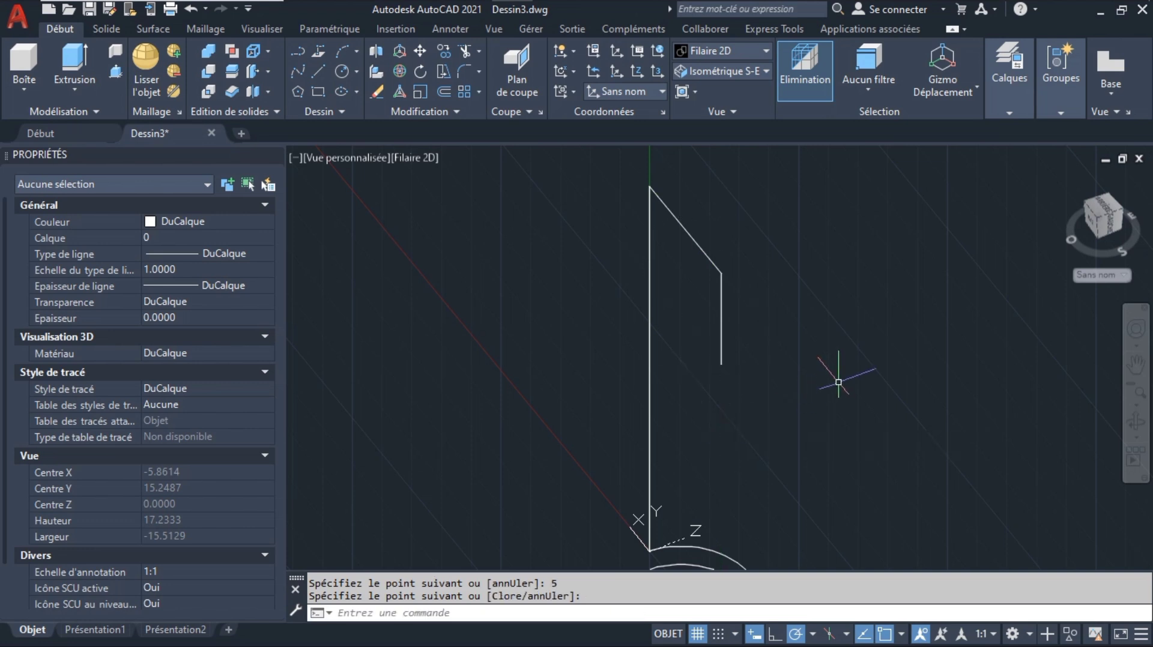
pyautogui.click(1137, 421)
pyautogui.moveTo(607, 404)
pyautogui.mouseDown()
pyautogui.moveTo(682, 309)
pyautogui.moveTo(648, 395)
pyautogui.mouseUp()
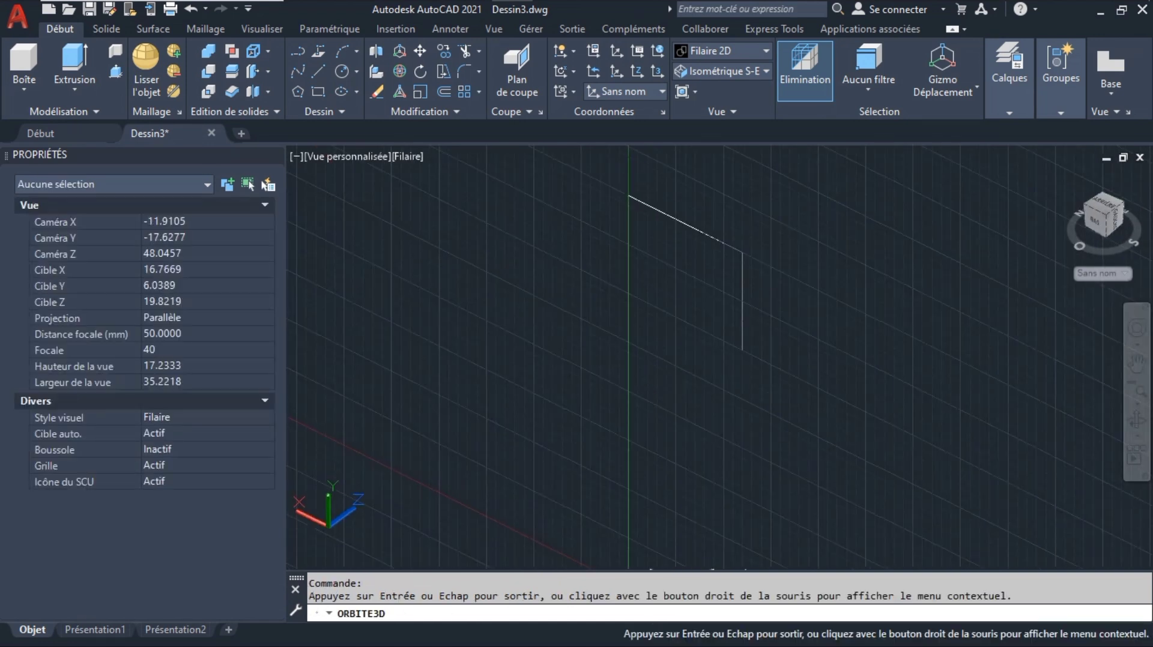
# Fillet the slanted and upright lines of the upper hook with radius 2
pyautogui.press('Escape')
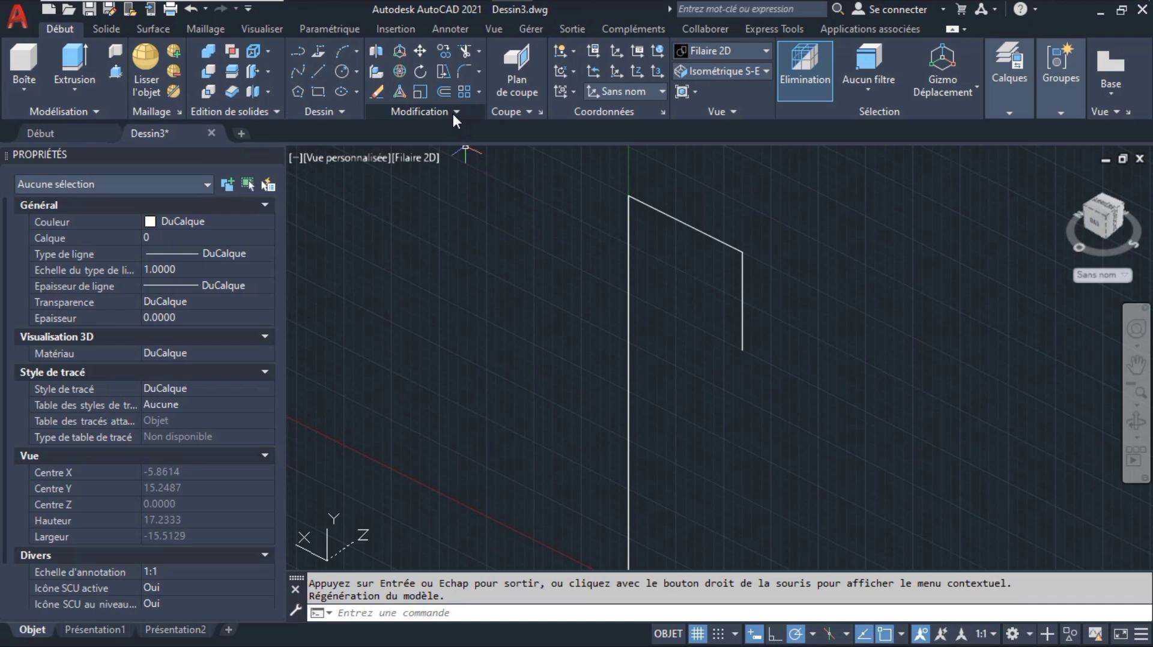
pyautogui.click(479, 71)
pyautogui.click(481, 99)
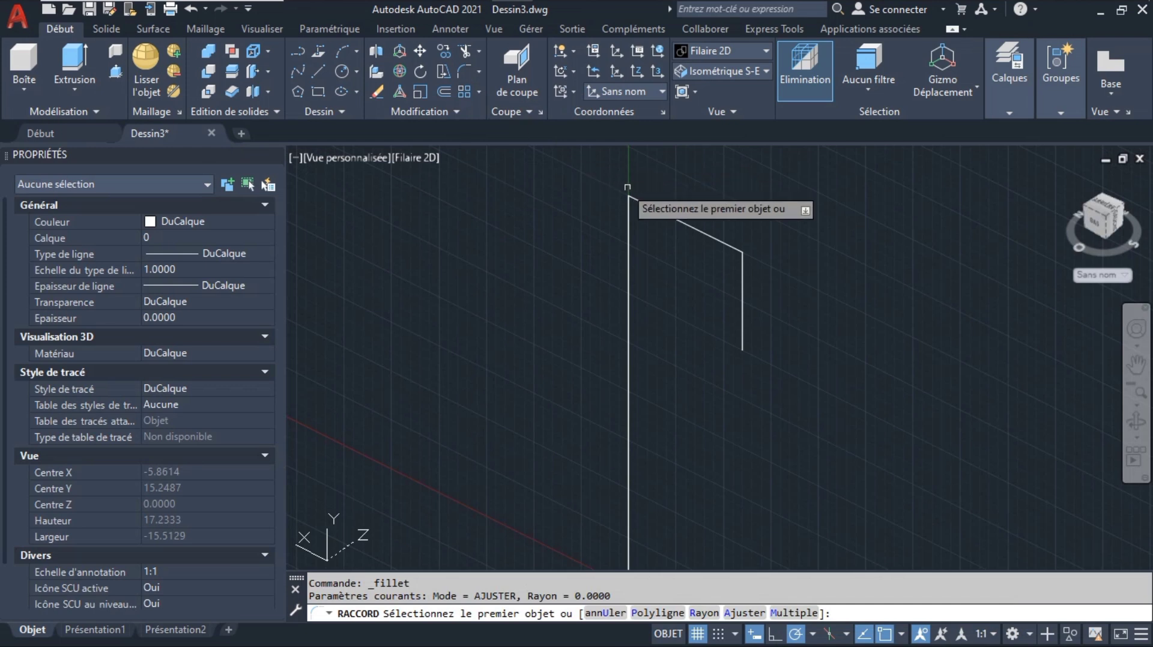
pyautogui.click(656, 208)
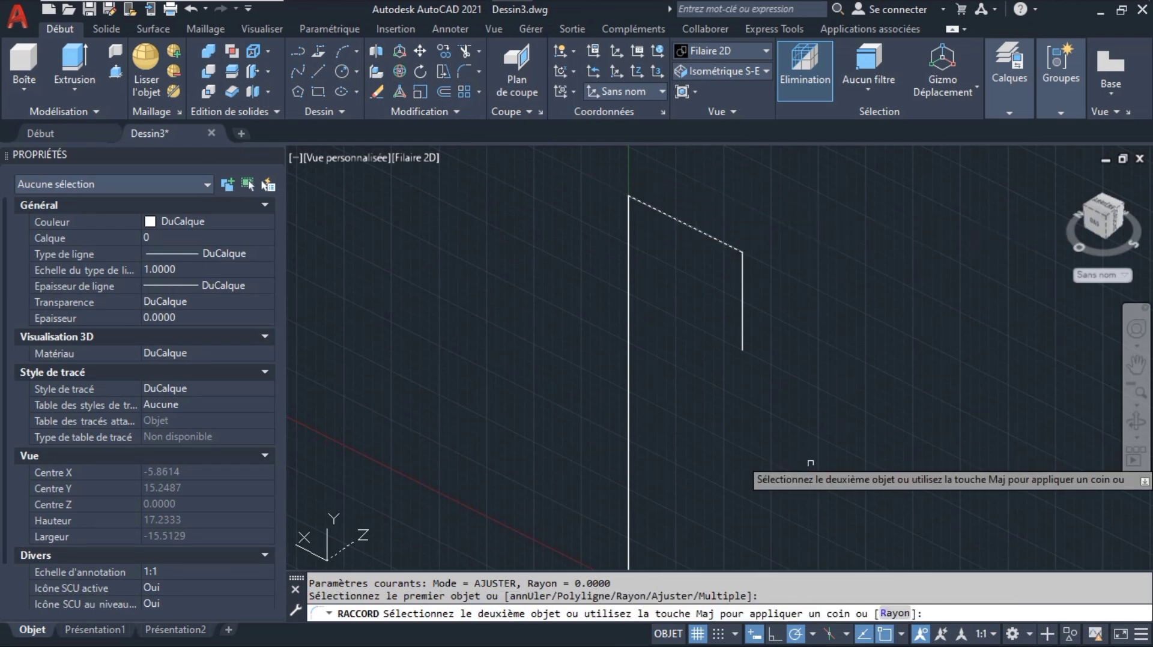
pyautogui.click(893, 613)
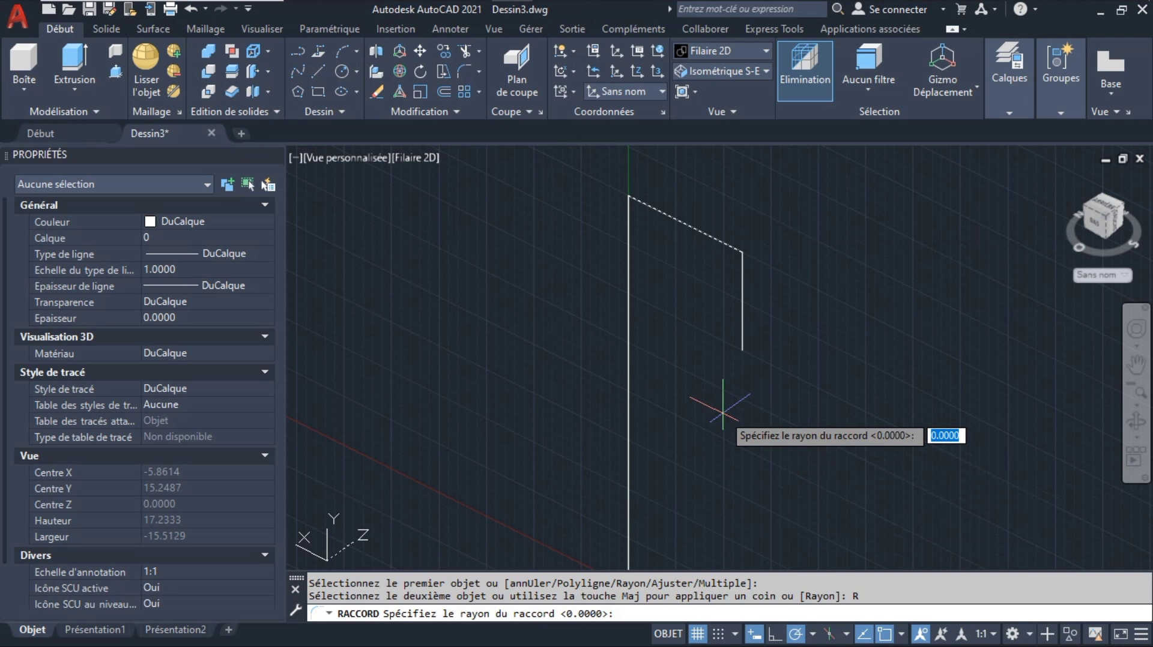
pyautogui.write('2')
pyautogui.press('Return')
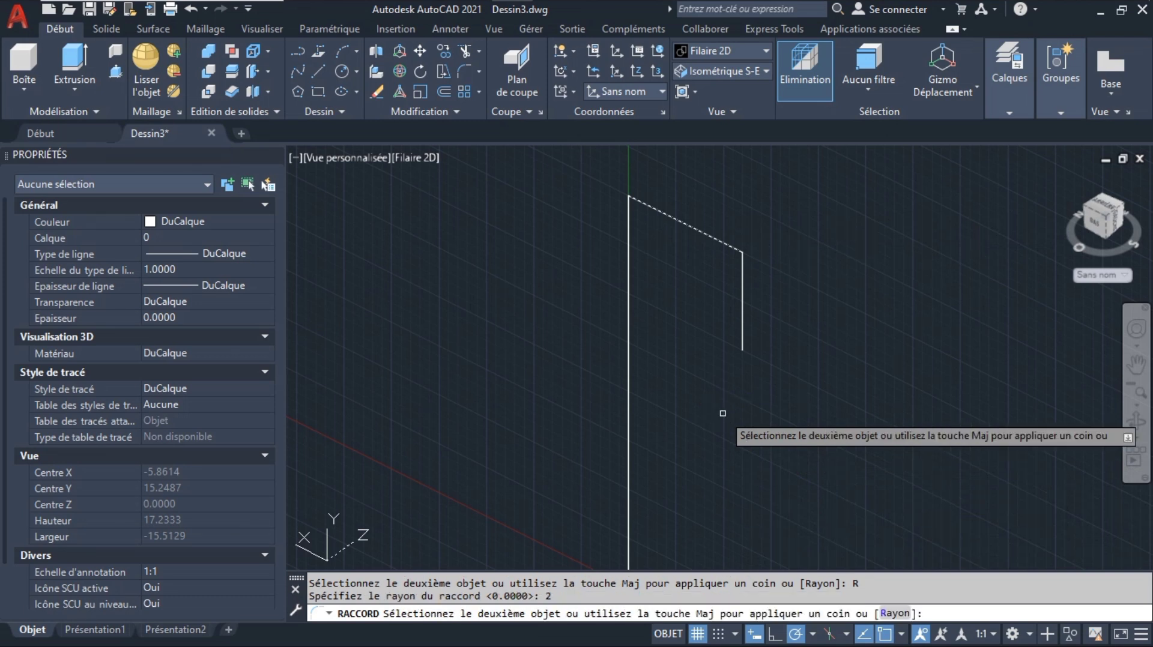
pyautogui.click(629, 233)
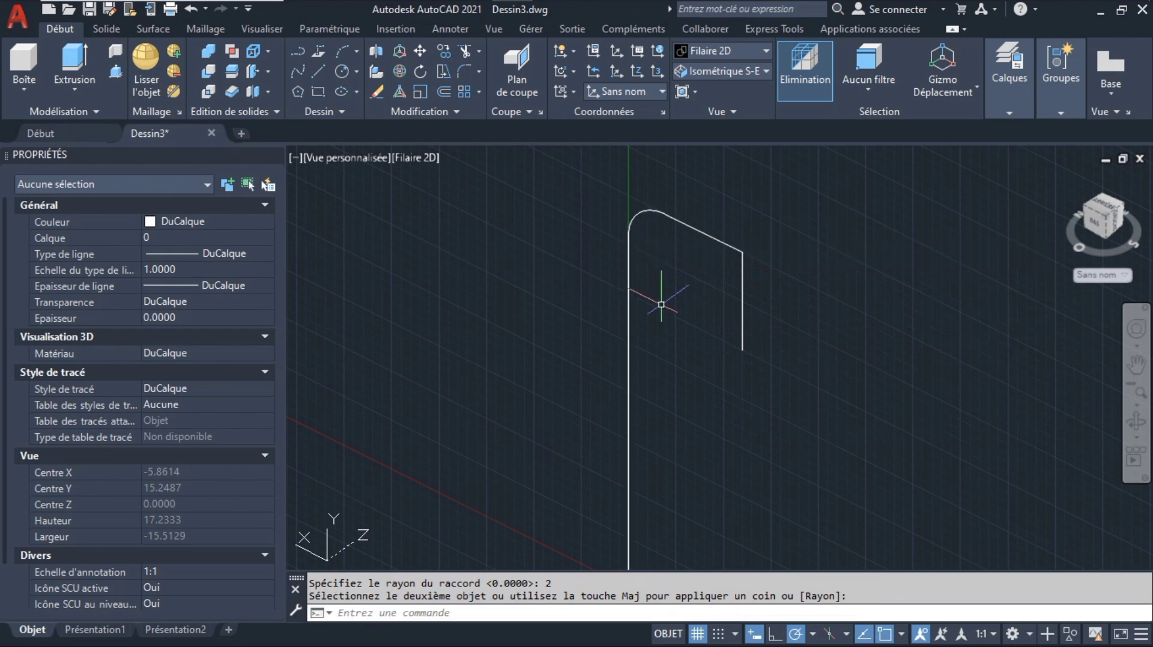
# Fillet the slanted and short vertical lines, then window-select the upper hook profile
pyautogui.press('Return')
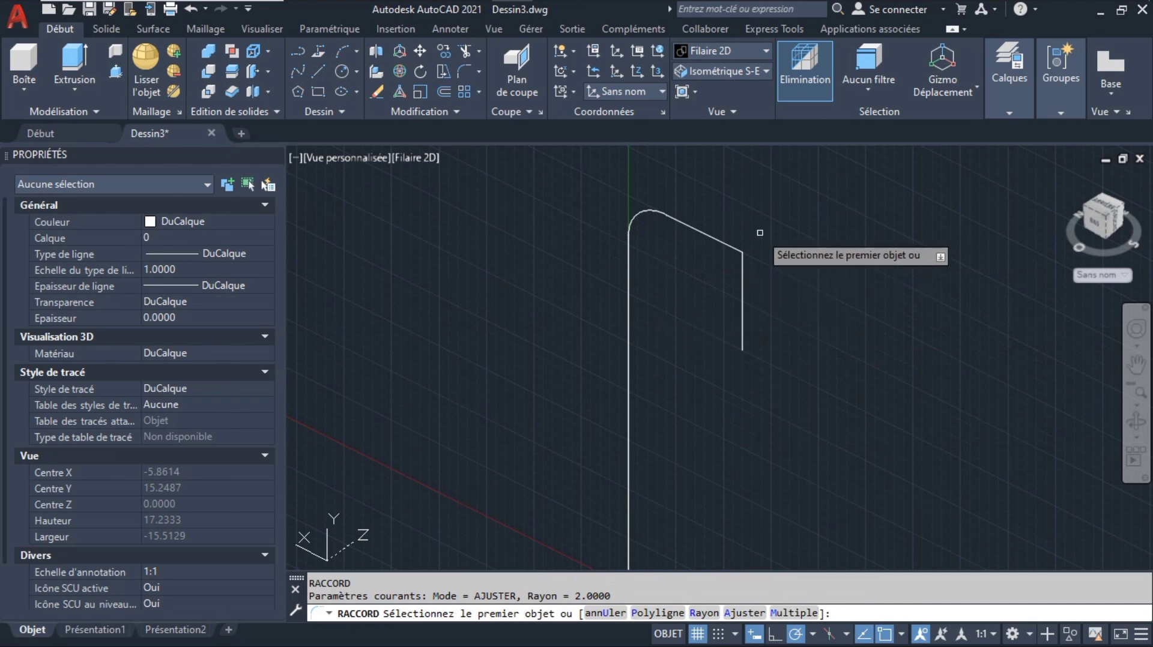
pyautogui.click(731, 245)
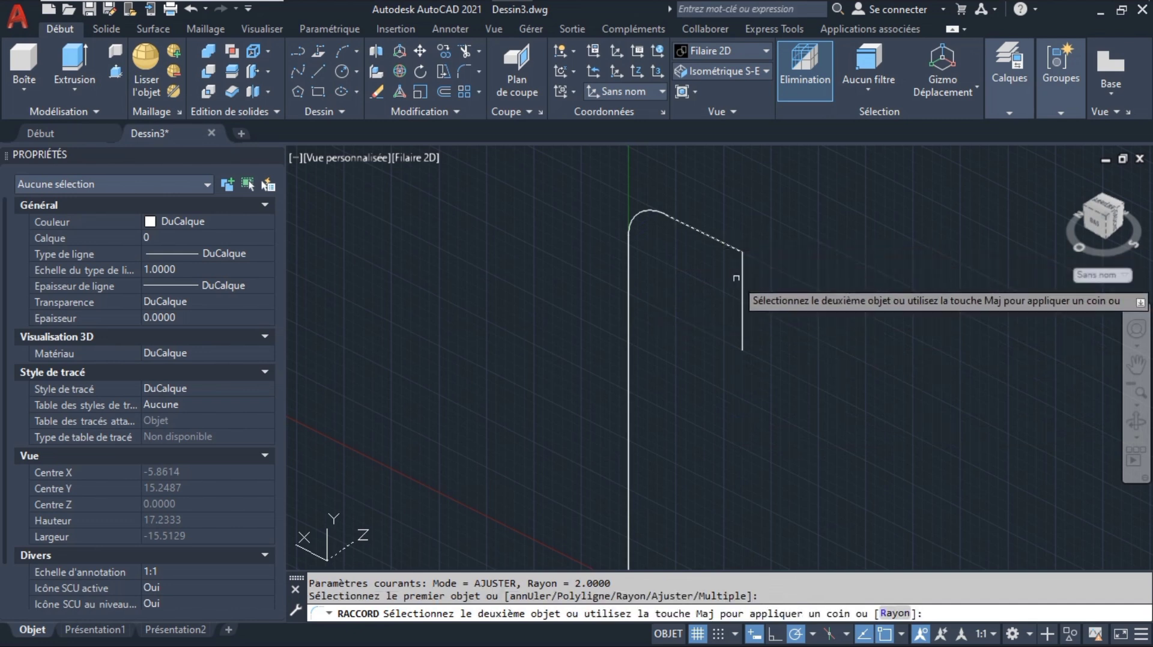
pyautogui.click(740, 282)
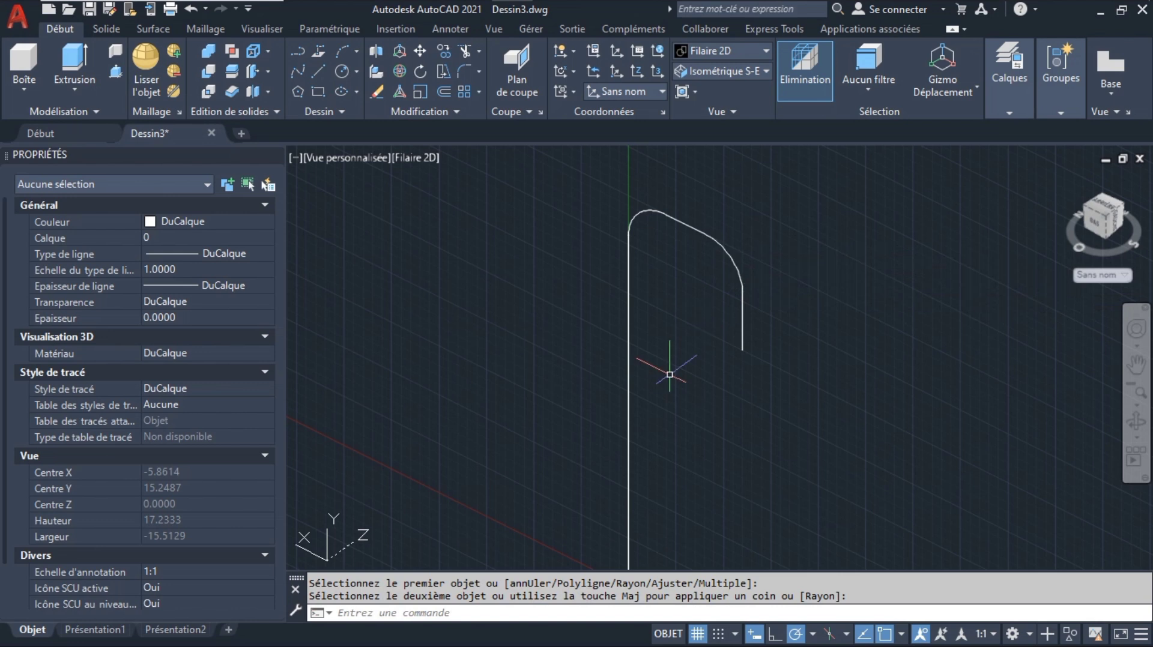
pyautogui.click(605, 178)
pyautogui.click(841, 424)
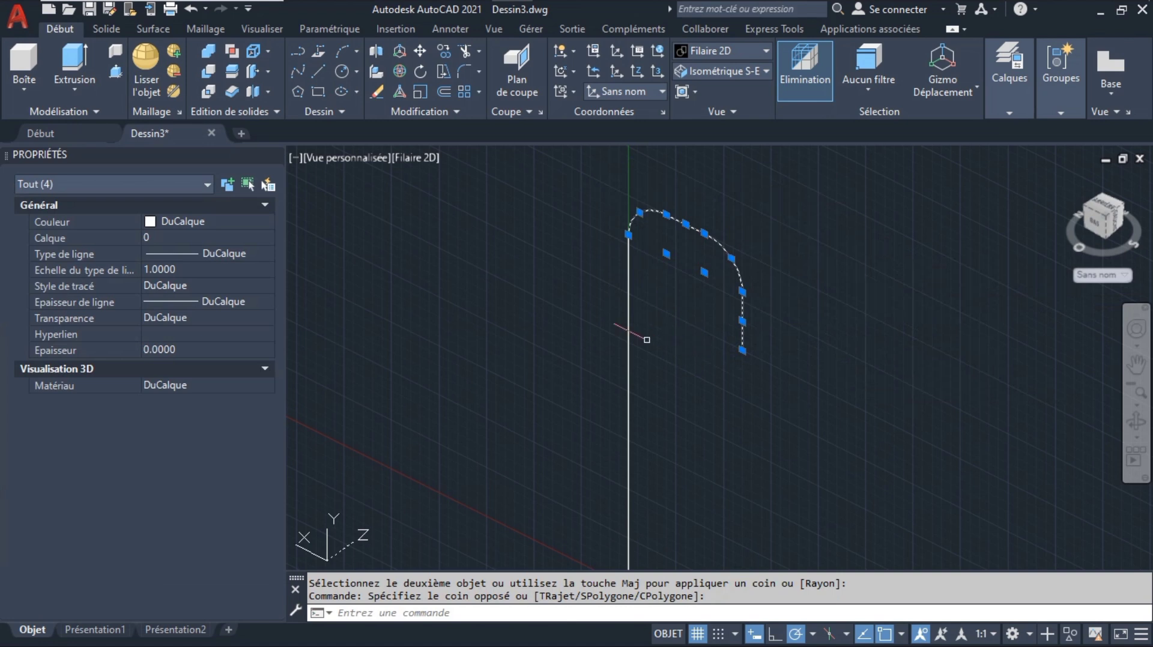
# Join the five upper hook pieces and the long lead into one polyline, then pan to the helix bottom
pyautogui.click(628, 327)
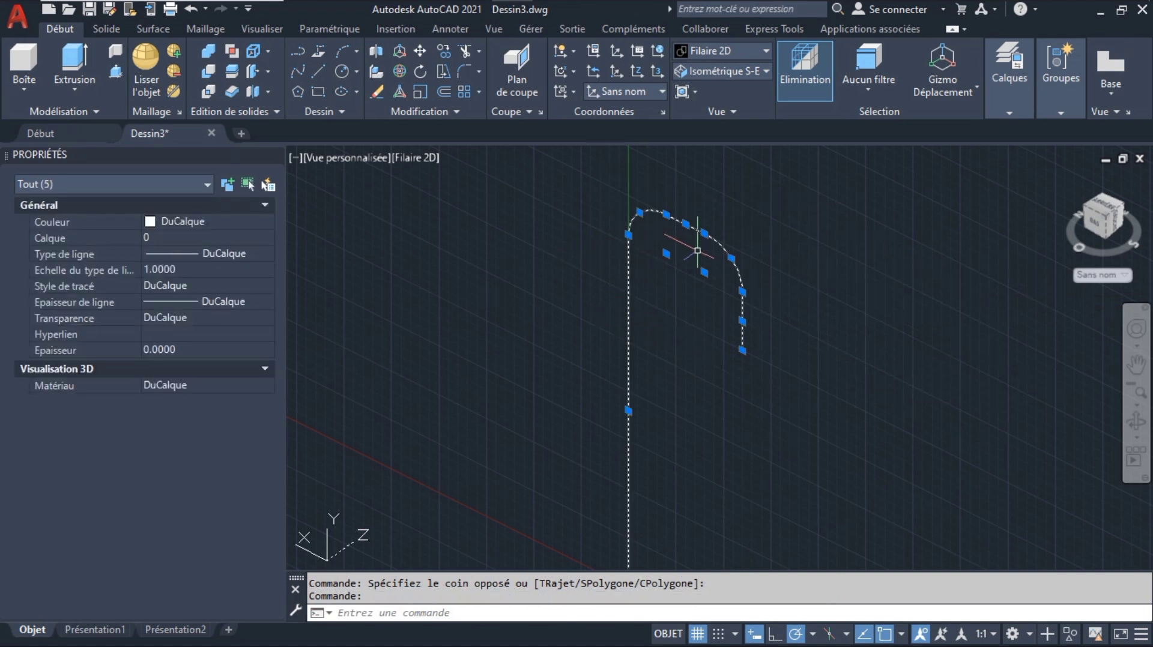
pyautogui.click(464, 109)
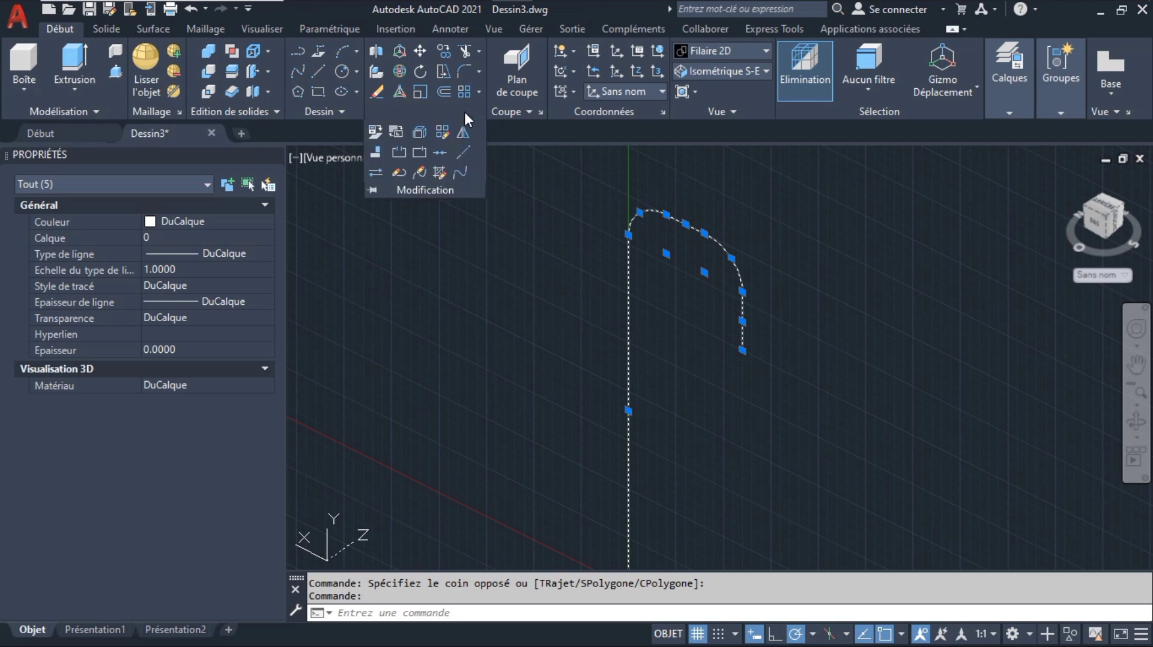
pyautogui.click(443, 150)
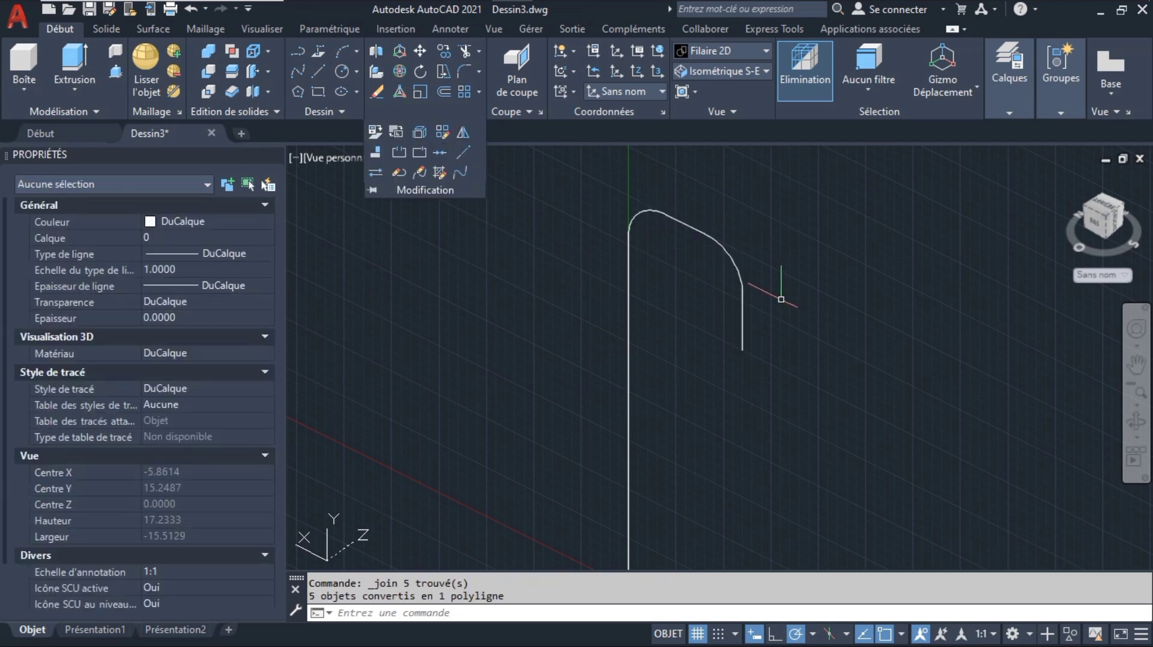
pyautogui.click(1139, 374)
pyautogui.moveTo(622, 394); pyautogui.dragTo(618, 249)
pyautogui.moveTo(575, 416); pyautogui.dragTo(586, 365)
pyautogui.press('Escape')
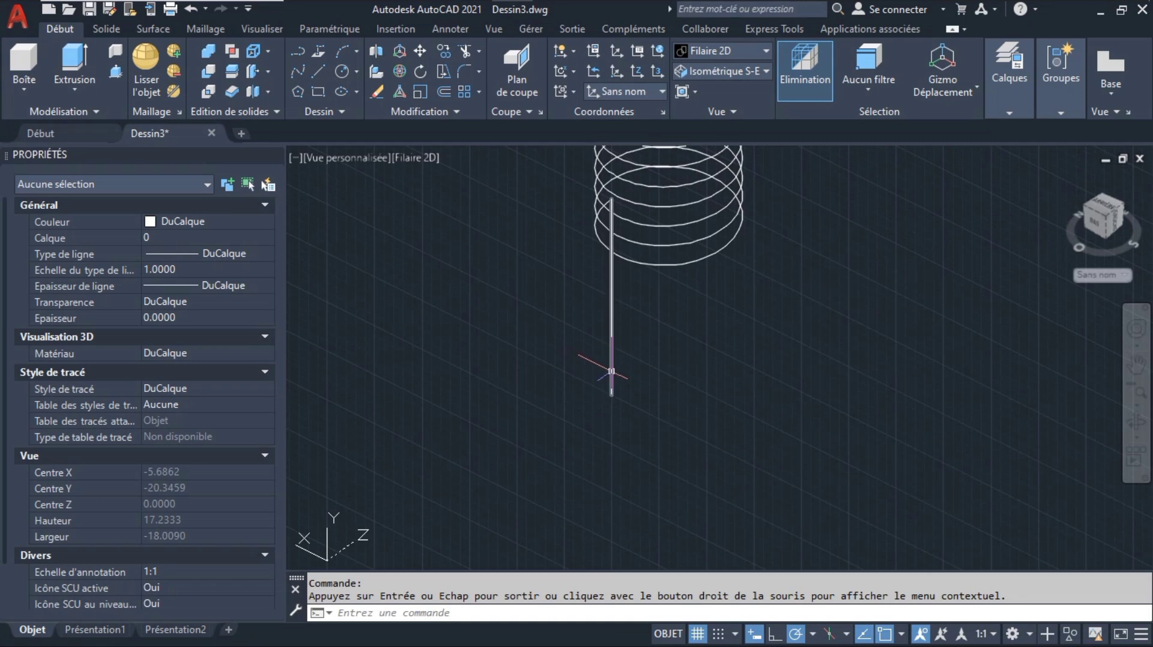
# Draw lines from the lead's bottom end: 6 units across, then 3 and 2 units upward
pyautogui.click(318, 70)
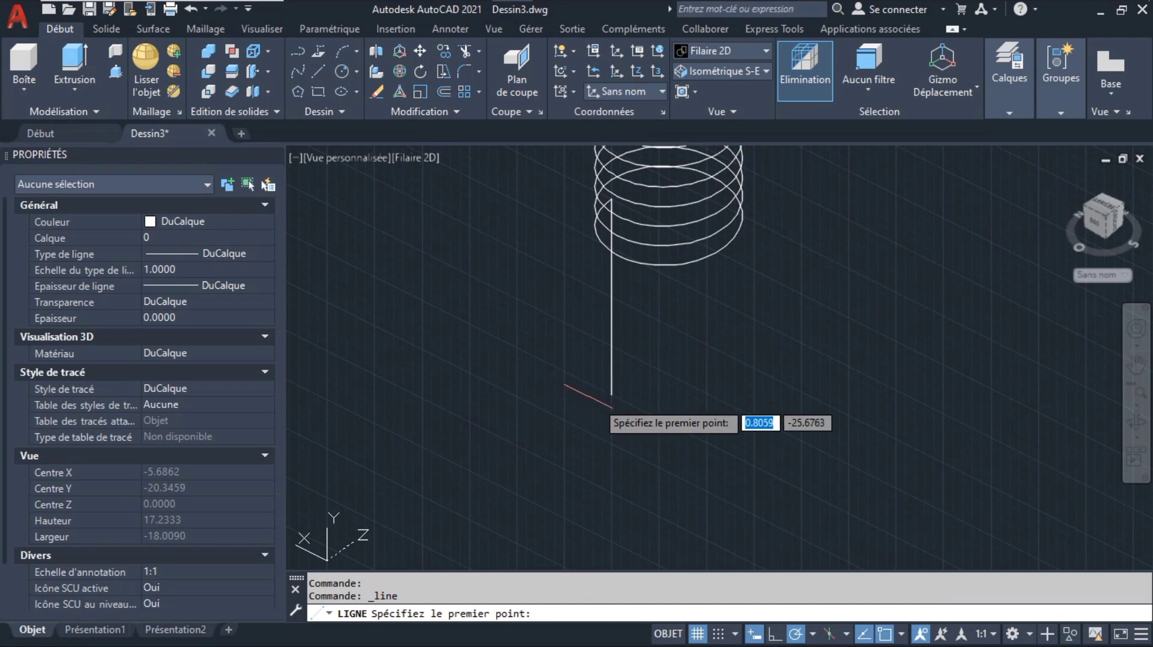
pyautogui.click(611, 395)
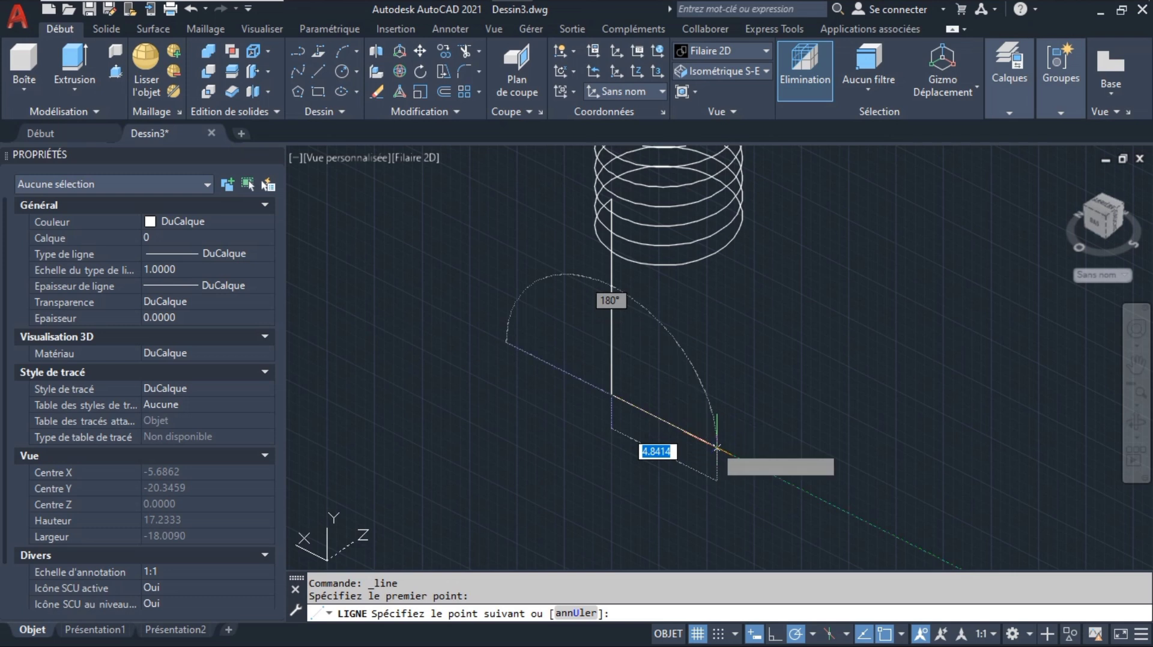
pyautogui.write('6')
pyautogui.press('Return')
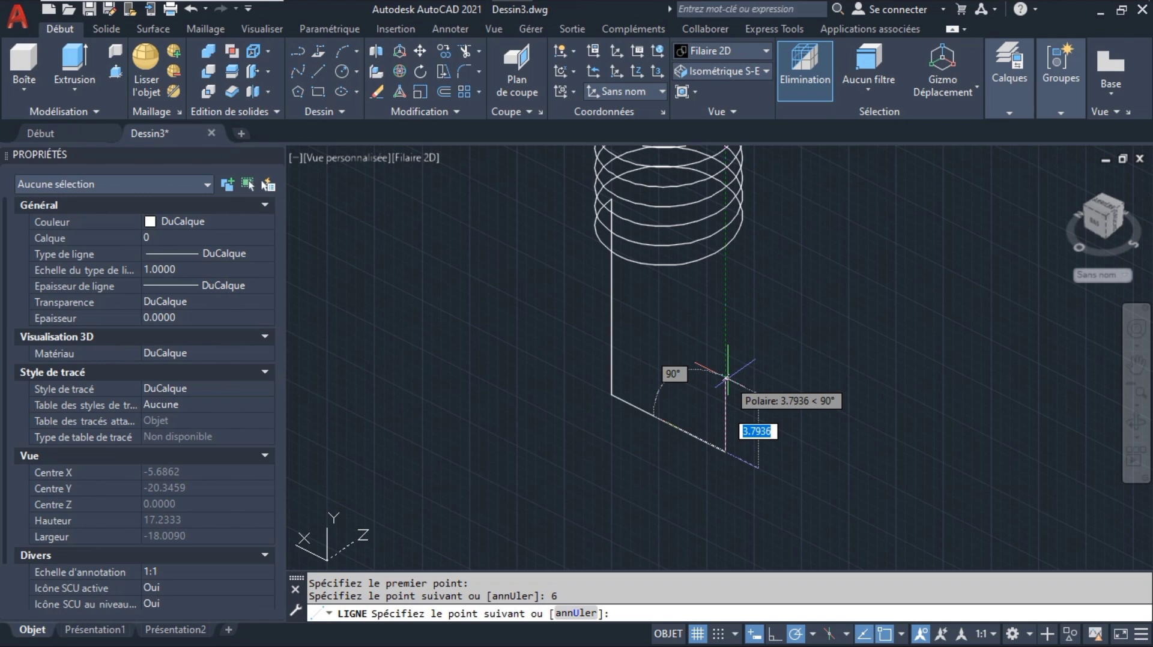
pyautogui.write('3')
pyautogui.press('Return')
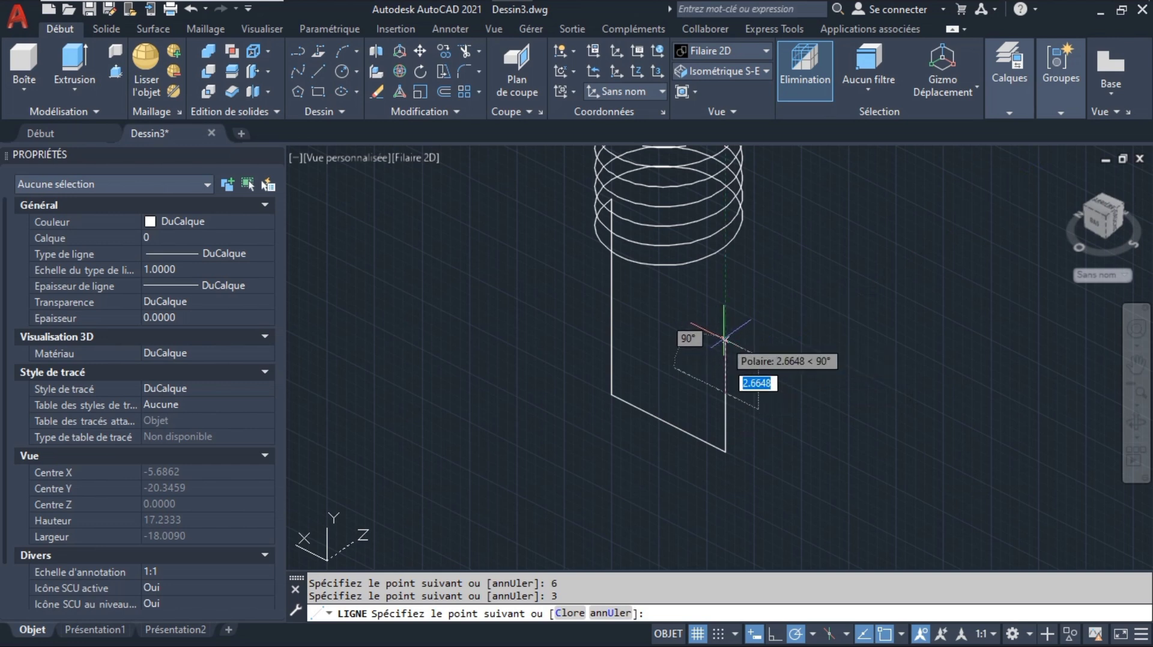
pyautogui.write('2')
pyautogui.press('Return')
pyautogui.press('Return')
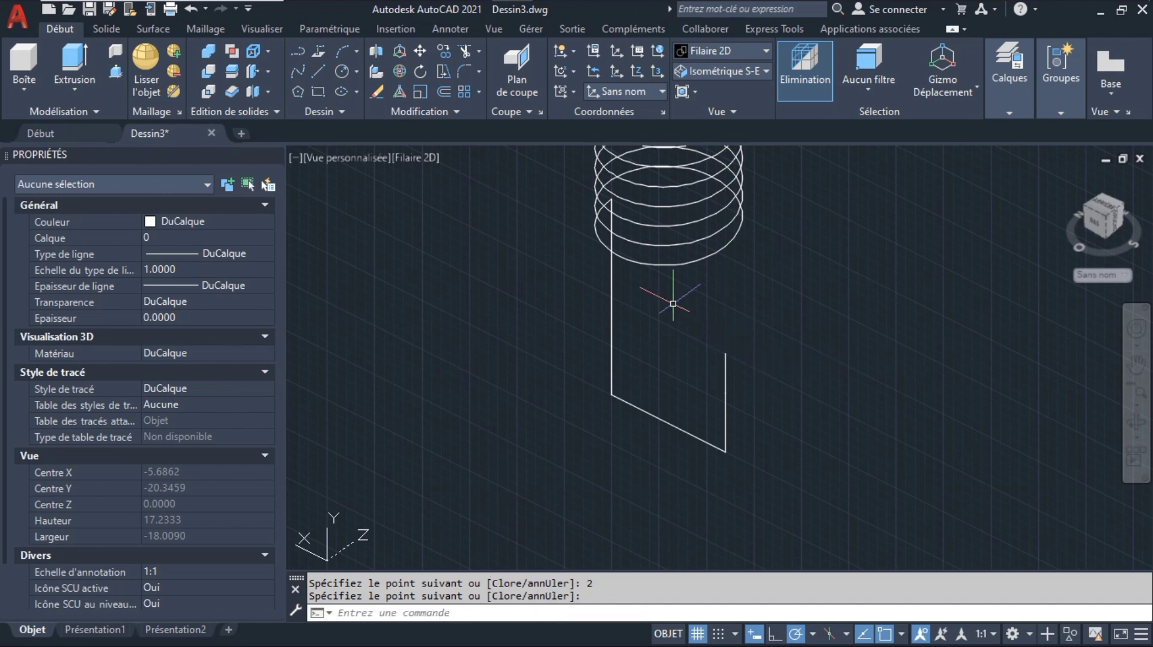
pyautogui.click(466, 73)
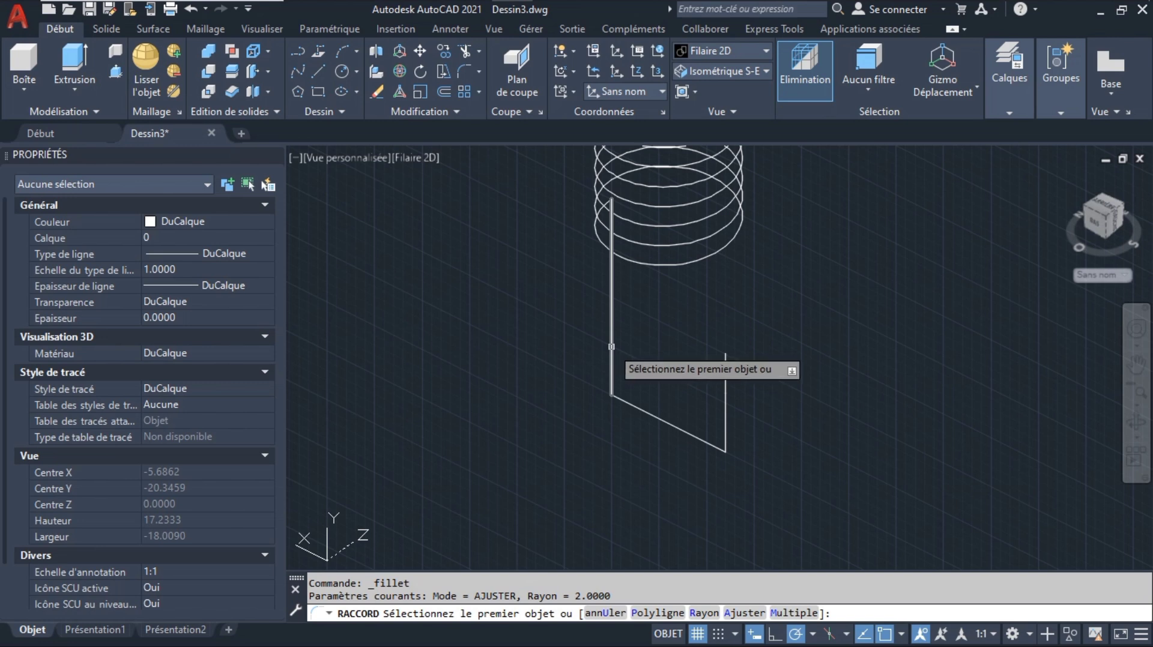
# Fillet the lead with the diagonal line, then the diagonal with the upright line
pyautogui.click(611, 347)
pyautogui.click(636, 407)
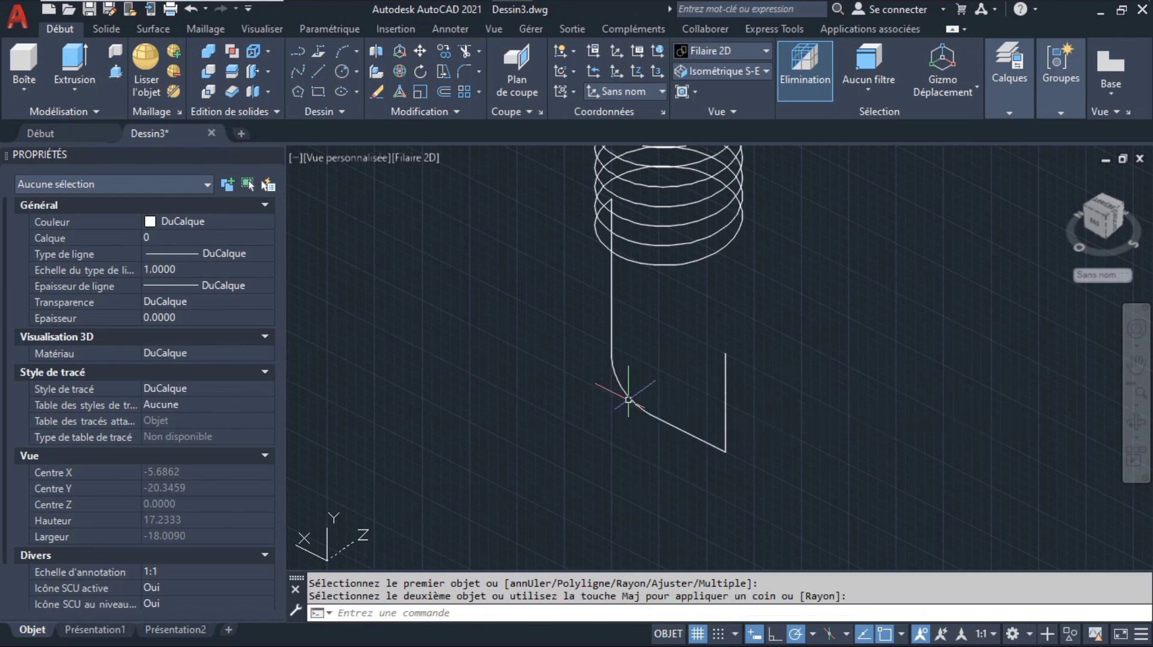
pyautogui.press('Return')
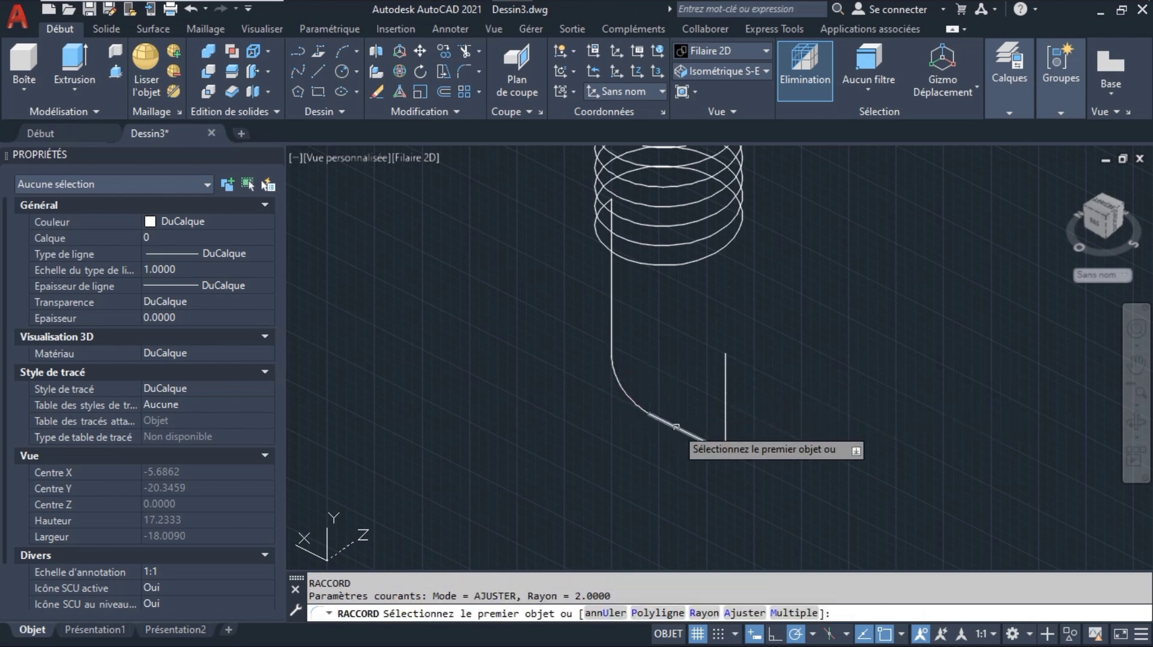
pyautogui.click(677, 428)
pyautogui.click(726, 426)
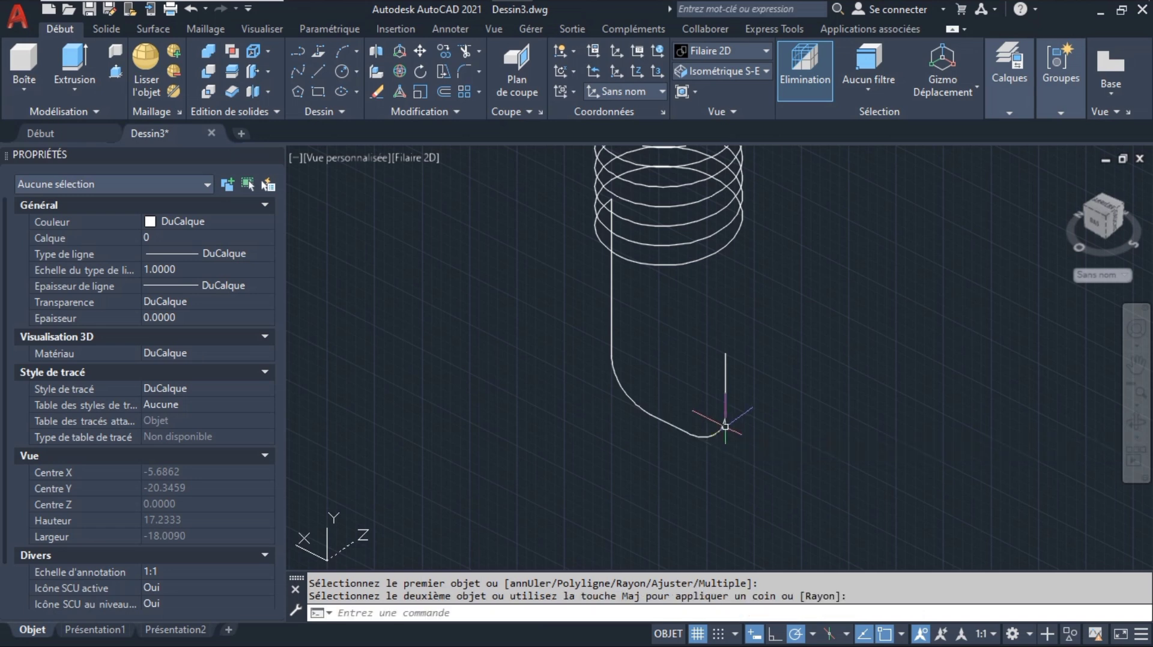
pyautogui.click(564, 285)
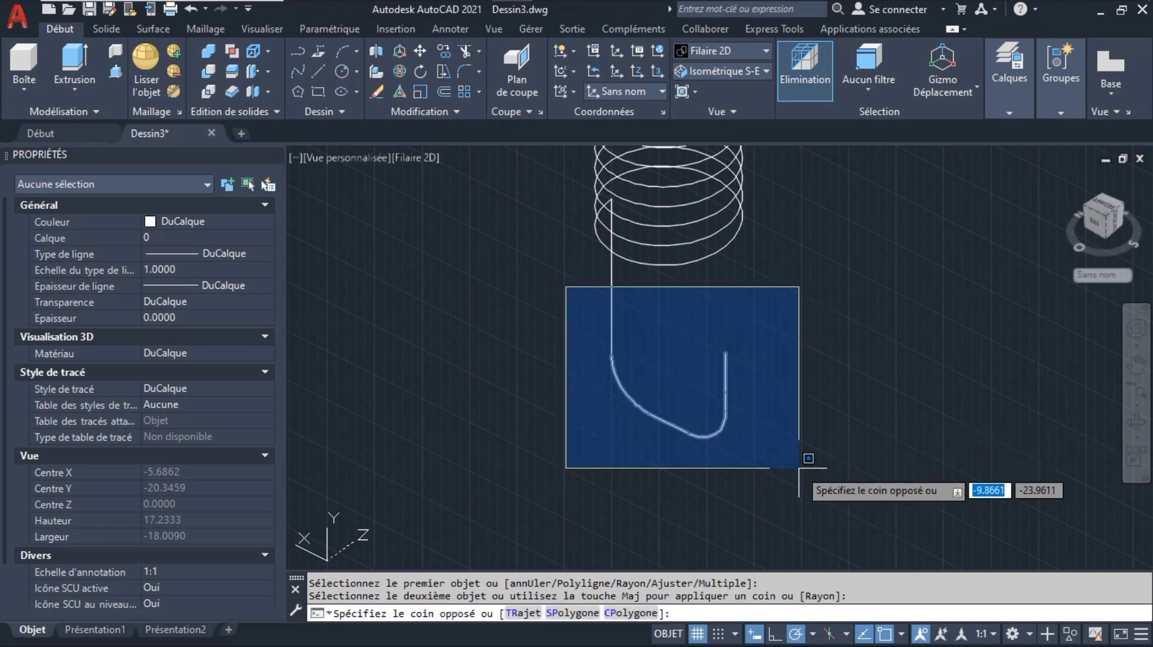
# Join the six lower hook pieces and the lead line into one polyline, then zoom out
pyautogui.click(793, 472)
pyautogui.click(611, 297)
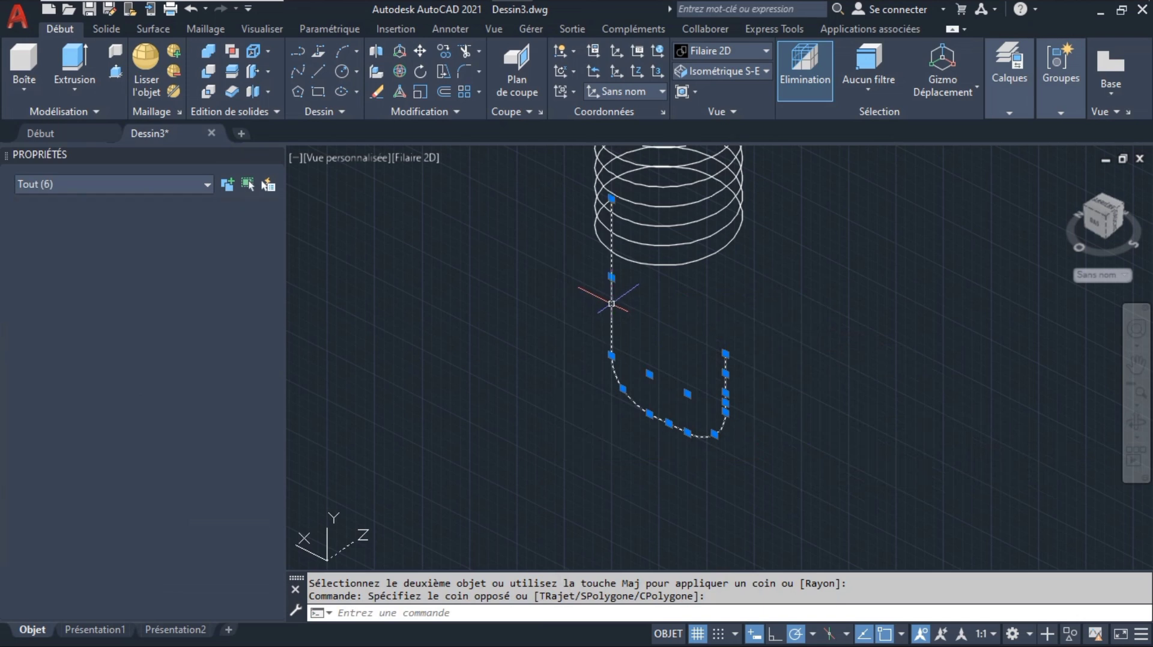
pyautogui.click(447, 114)
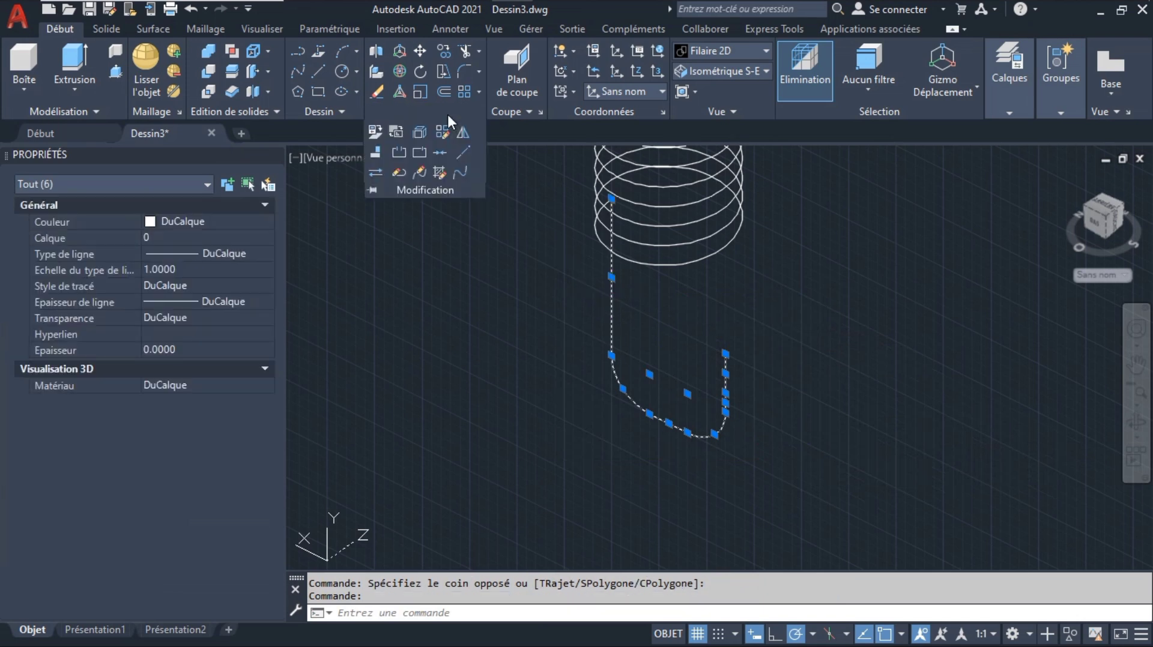
pyautogui.click(437, 154)
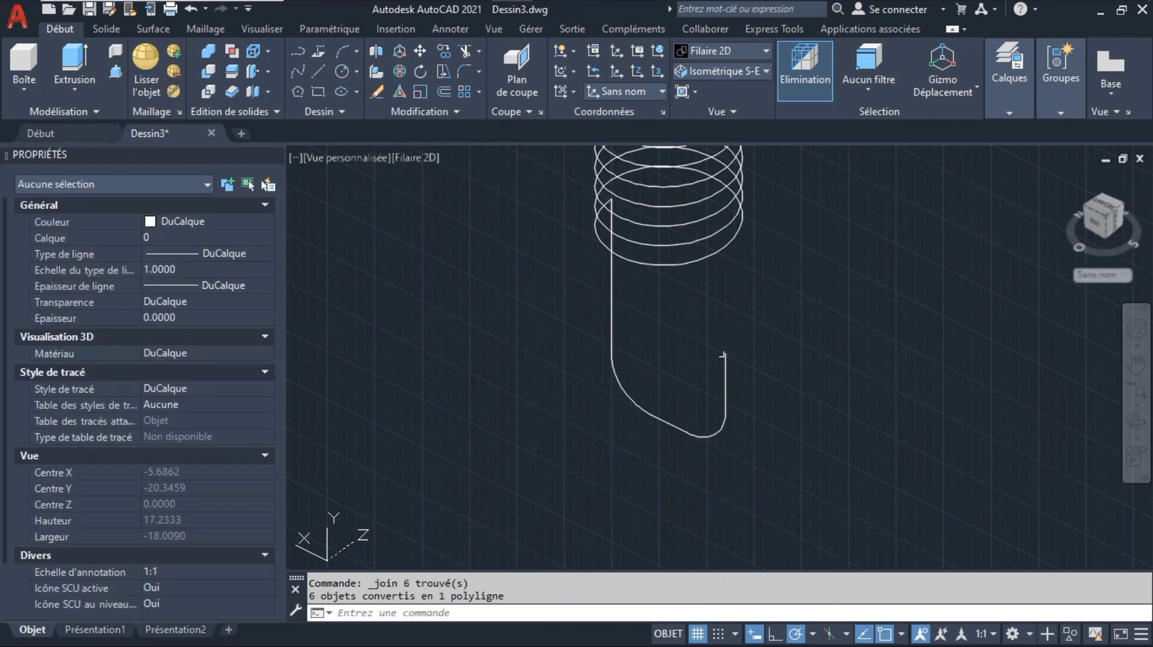
pyautogui.click(1136, 394)
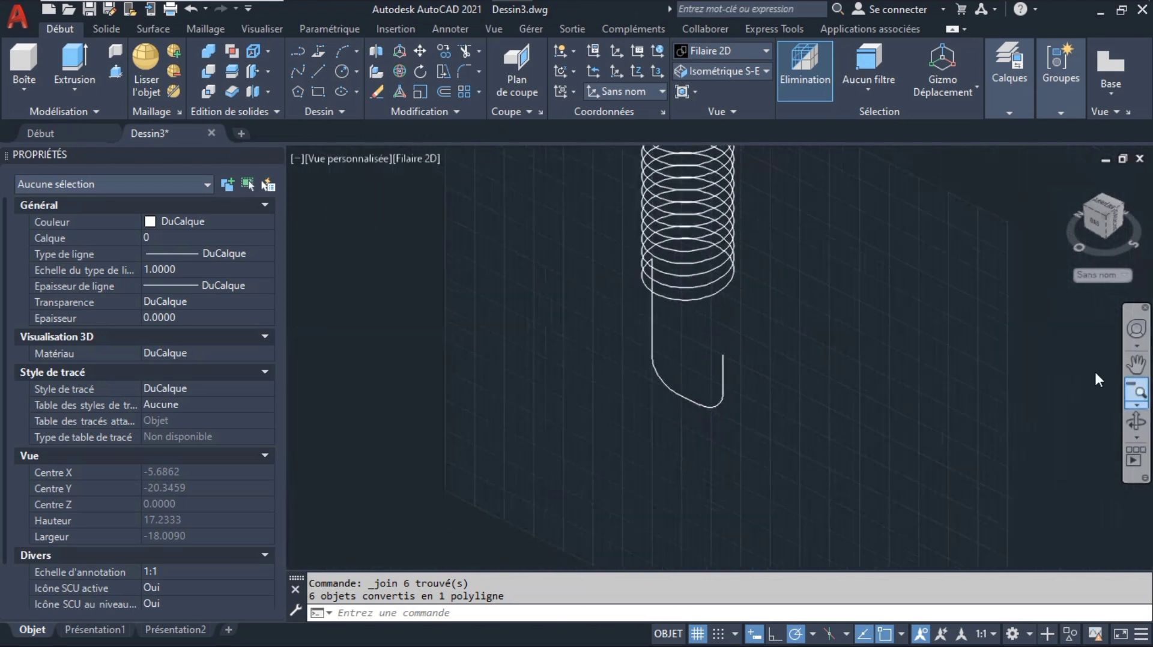
# Join the upper hook polyline, the helix and the lower hook path into one spline
pyautogui.click(1136, 363)
pyautogui.moveTo(811, 226); pyautogui.dragTo(776, 341)
pyautogui.press('Escape')
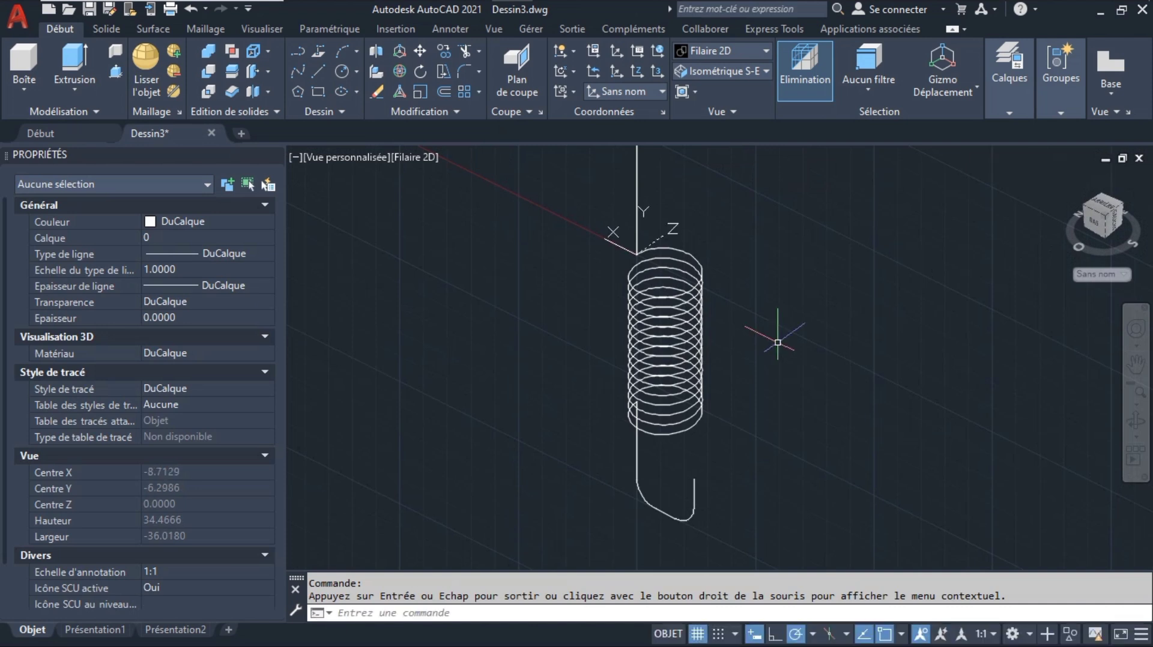
pyautogui.click(635, 196)
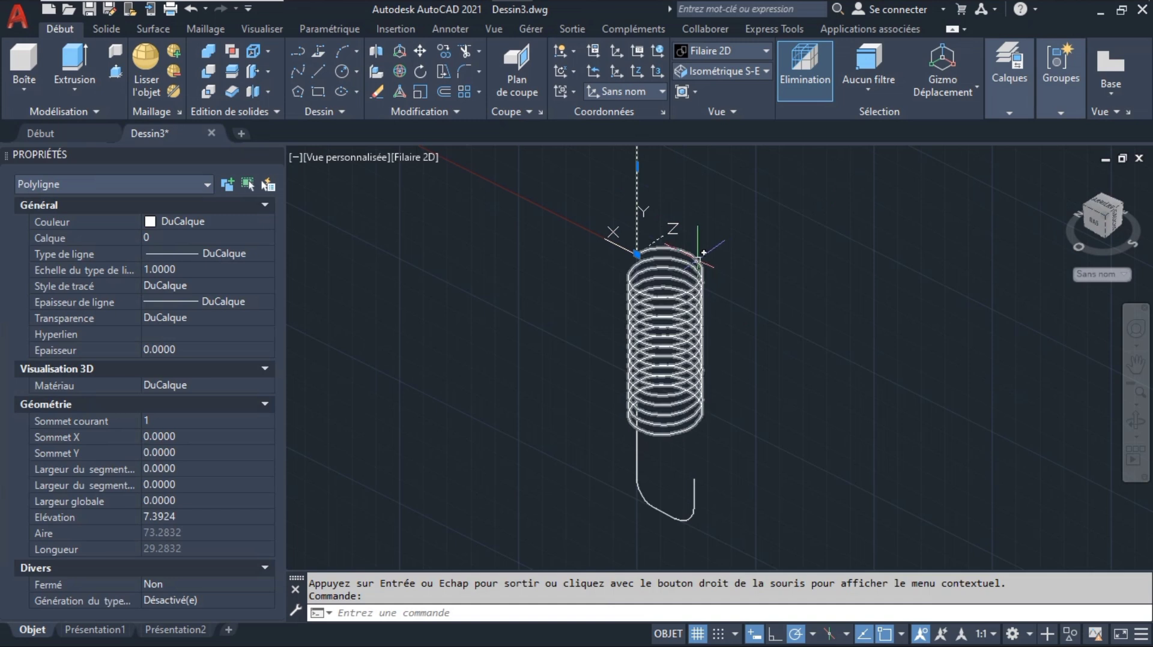
pyautogui.click(701, 259)
pyautogui.click(636, 450)
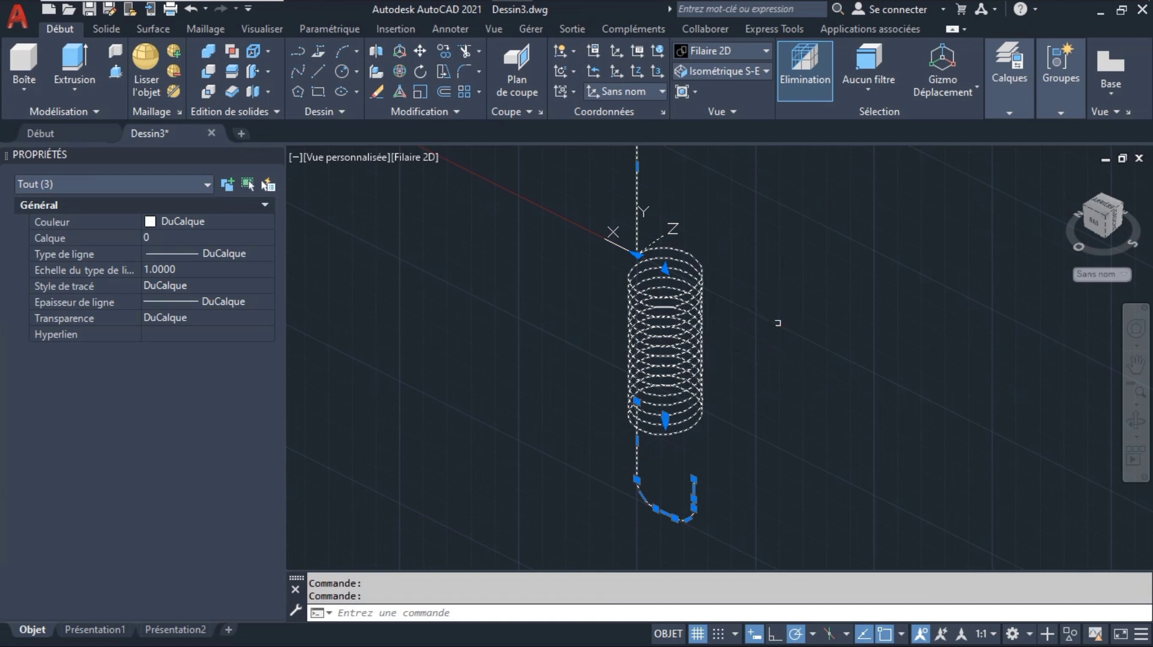
pyautogui.click(464, 113)
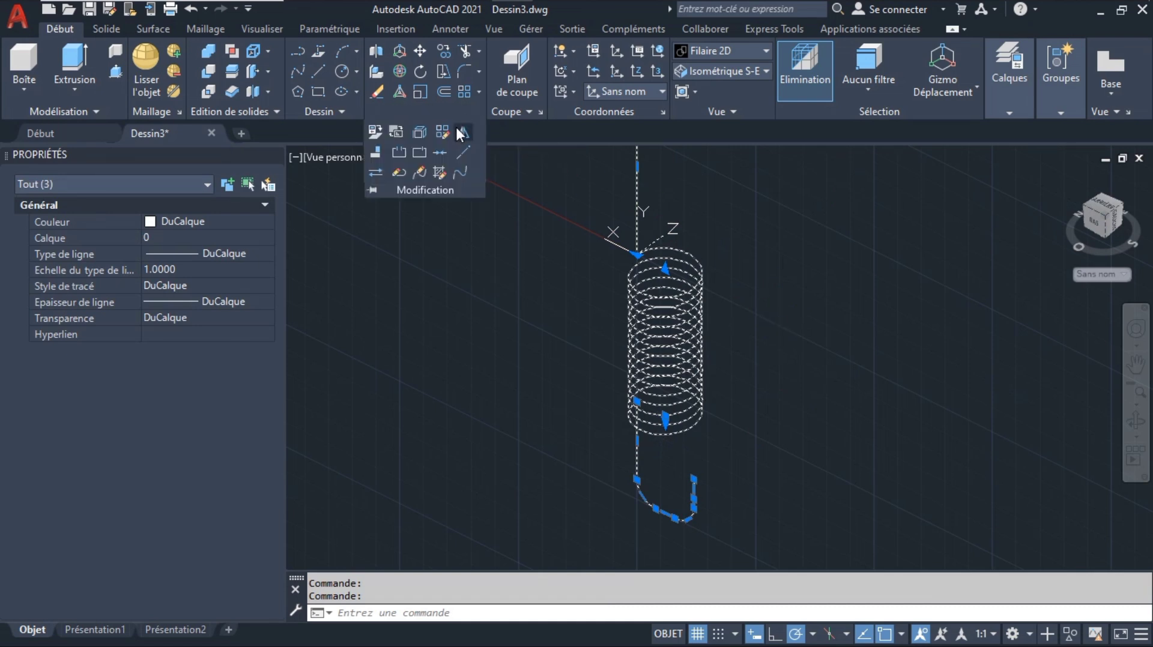
pyautogui.click(441, 151)
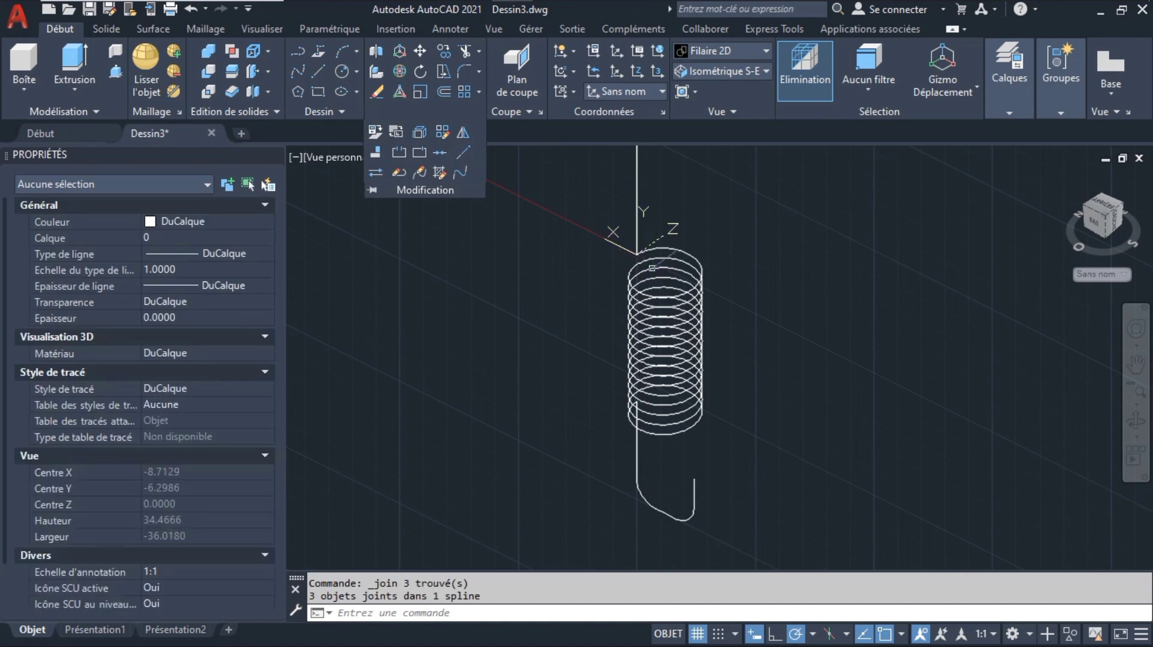
# Zoom to the joined spline, then orbit and pan to frame the spring side-on
pyautogui.click(646, 300)
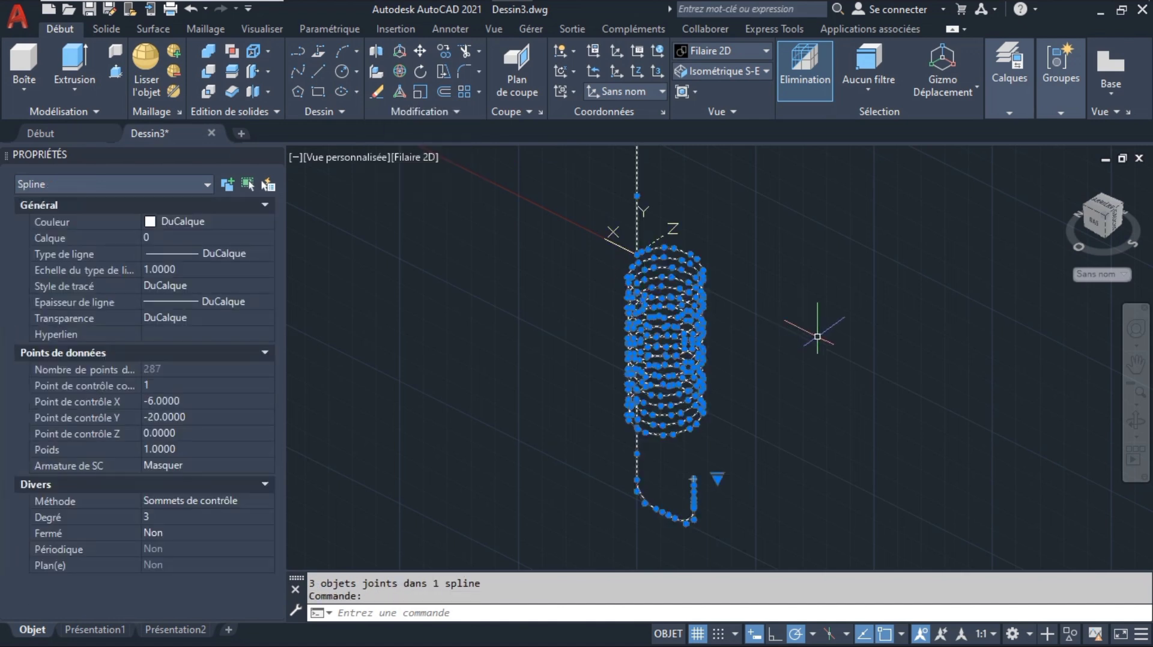
pyautogui.click(1136, 404)
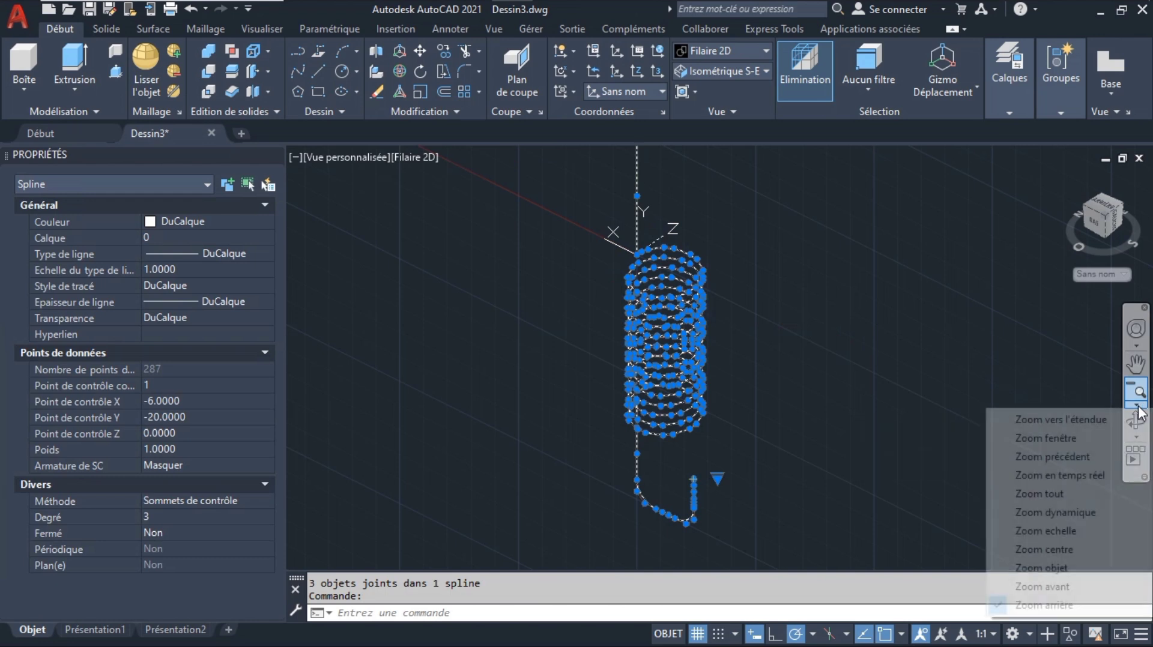
pyautogui.click(1057, 569)
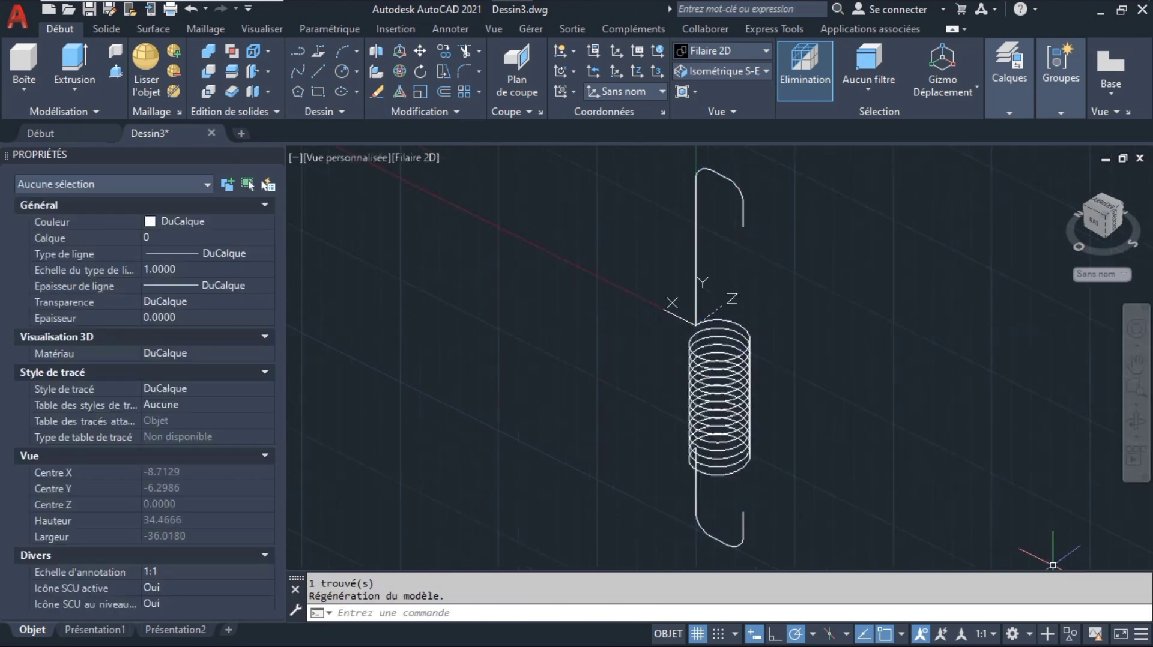
pyautogui.click(1135, 421)
pyautogui.moveTo(700, 474)
pyautogui.mouseDown()
pyautogui.moveTo(701, 416)
pyautogui.moveTo(704, 469)
pyautogui.mouseUp()
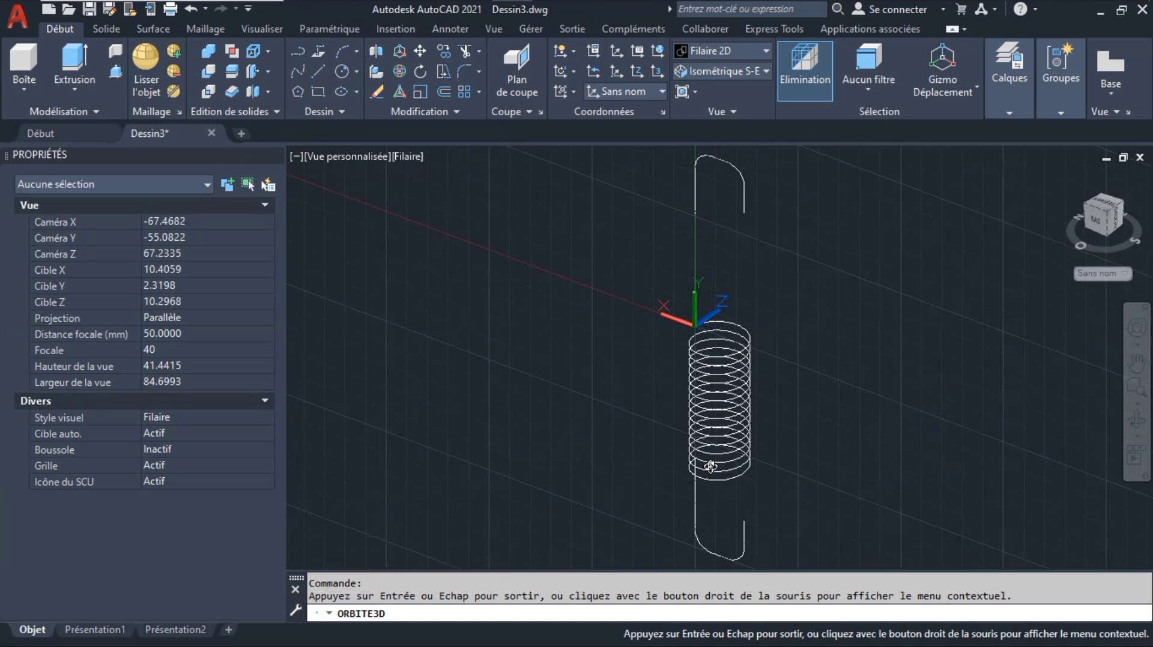
pyautogui.press('Escape')
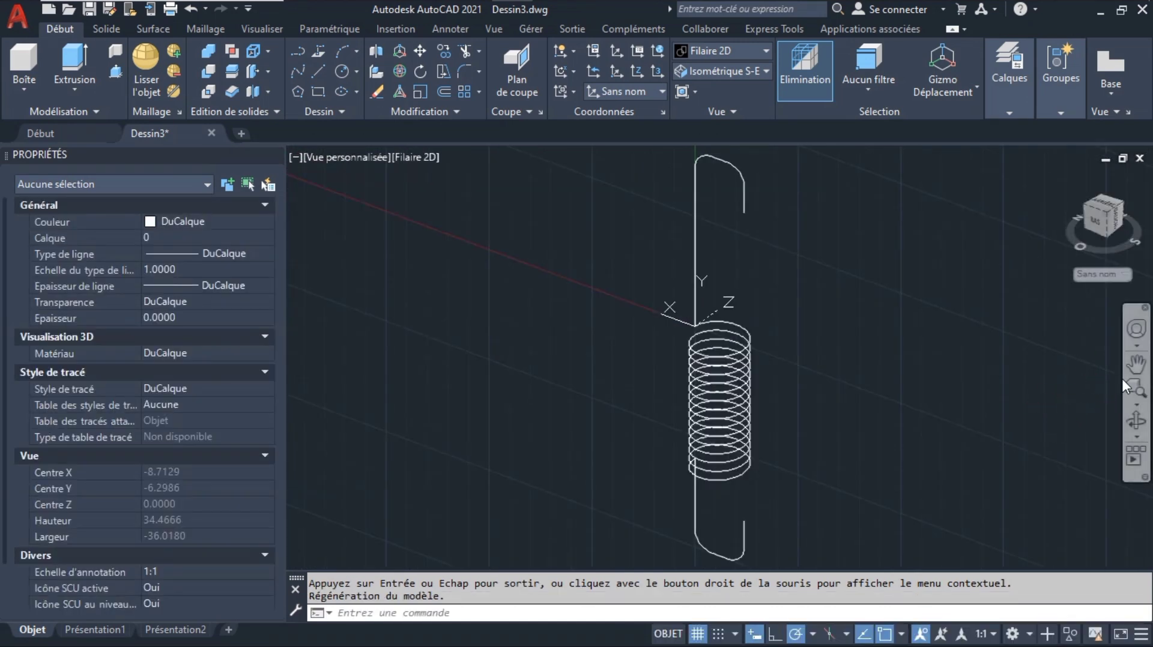
pyautogui.click(1136, 363)
pyautogui.moveTo(912, 371); pyautogui.dragTo(865, 342)
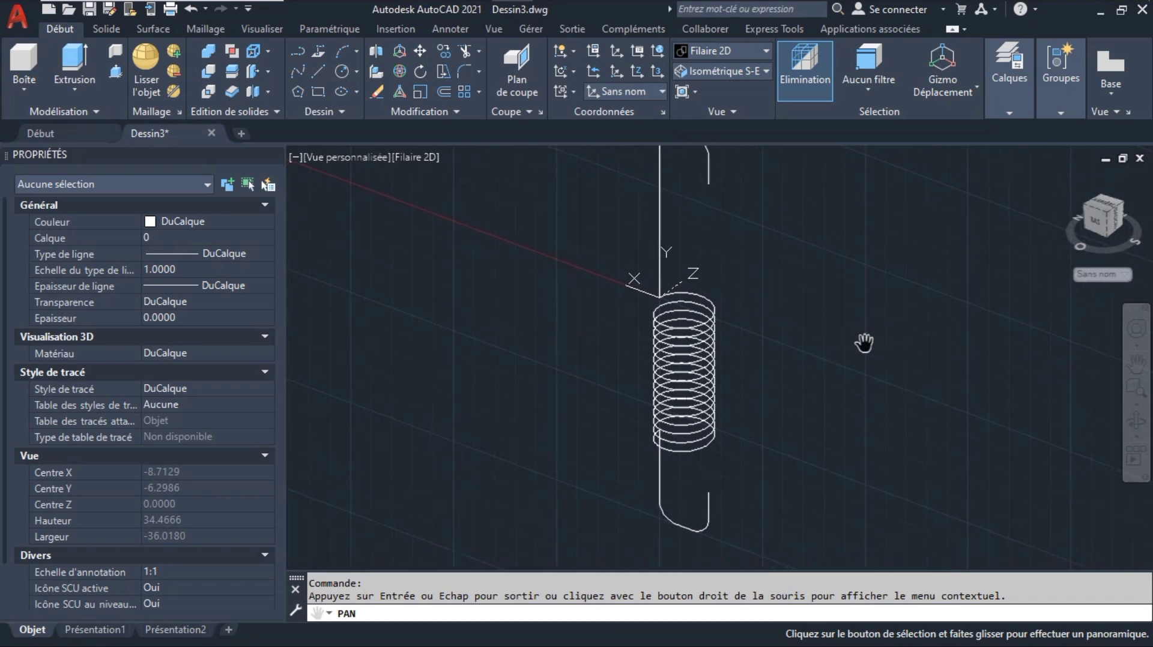
pyautogui.press('Escape')
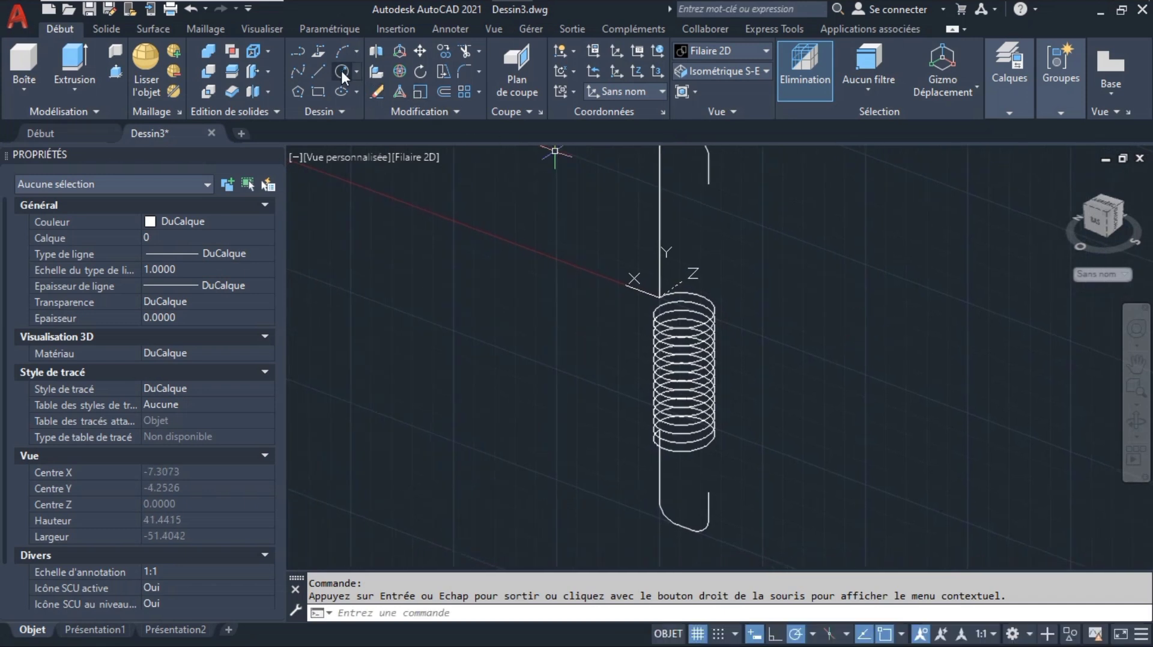
# Draw a radius-0.4 circle at the lower hook tip, replacing a mistaken radius-4 one, and select it
pyautogui.click(341, 70)
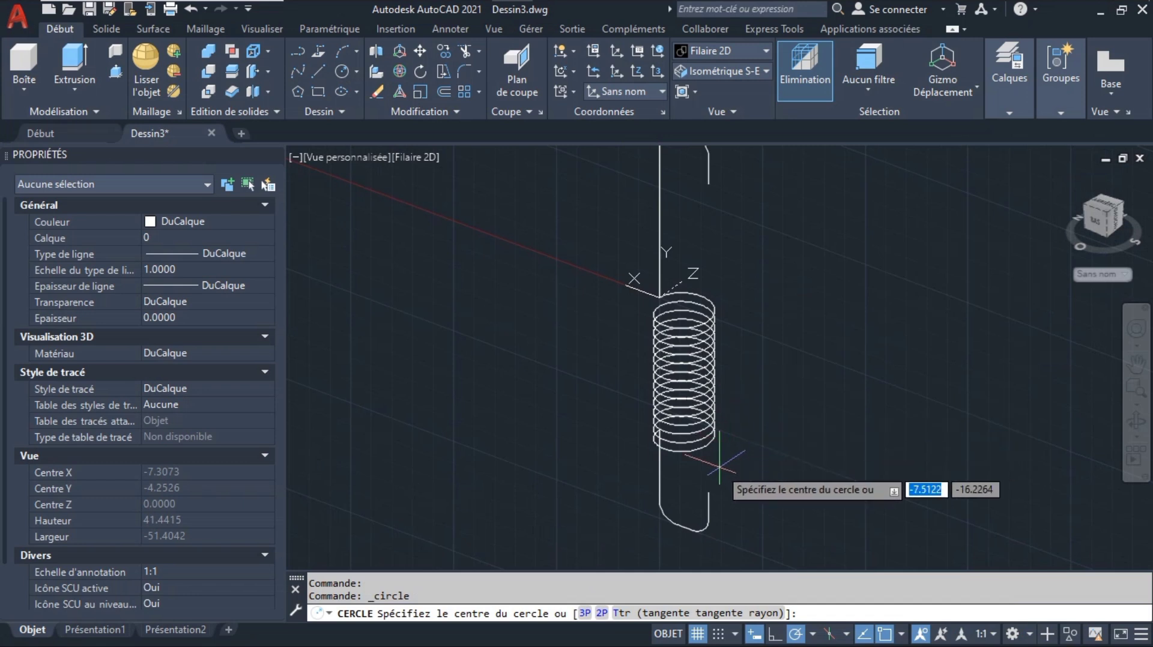
pyautogui.click(705, 491)
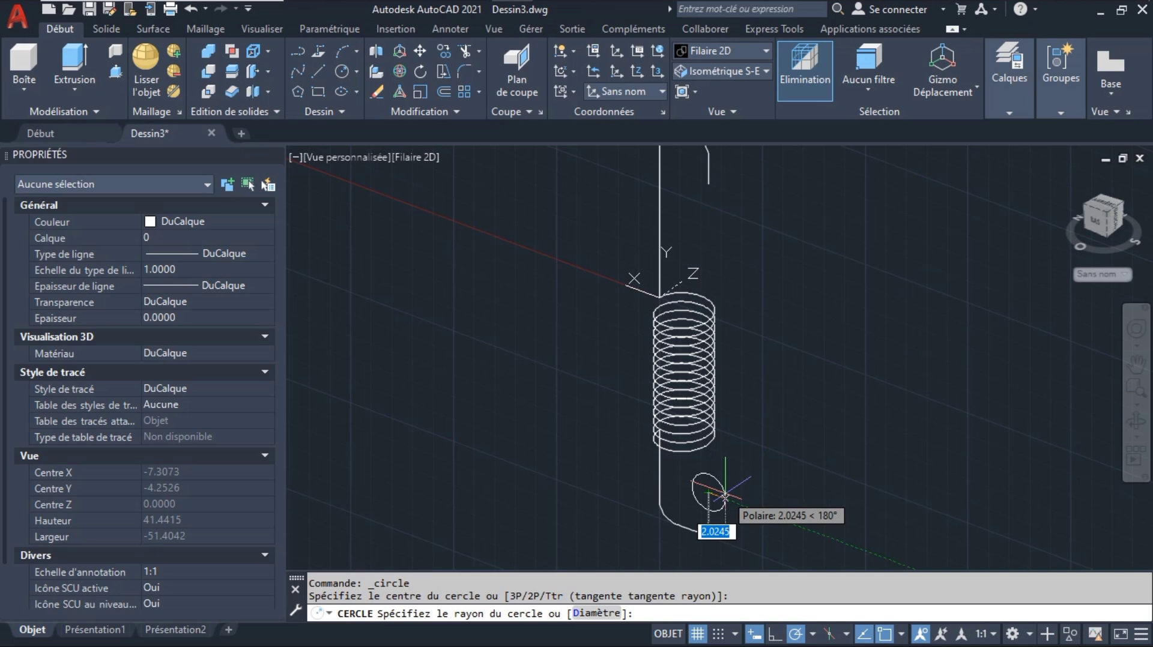
pyautogui.write('4')
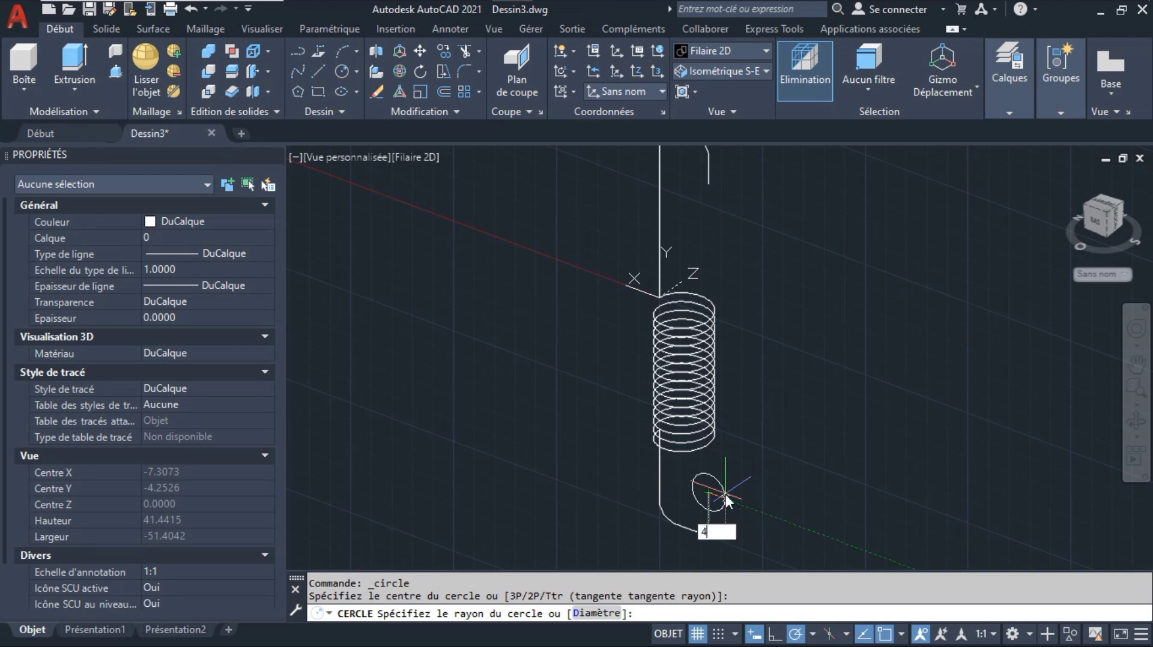
pyautogui.press('Return')
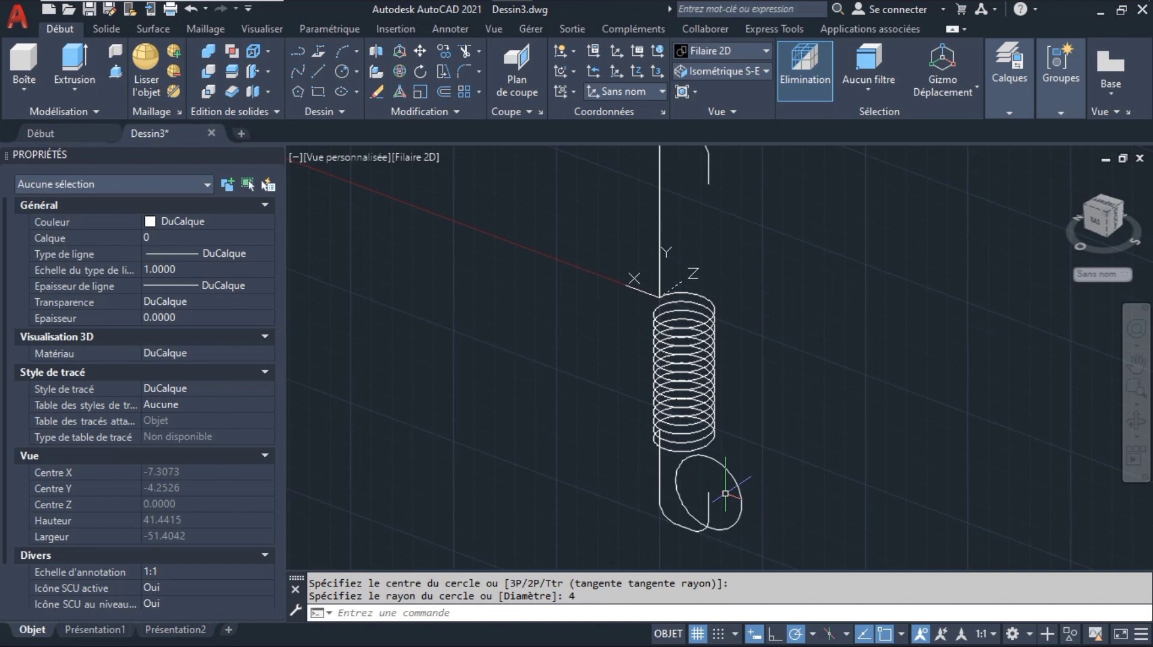
pyautogui.hotkey('ctrl', 'z')
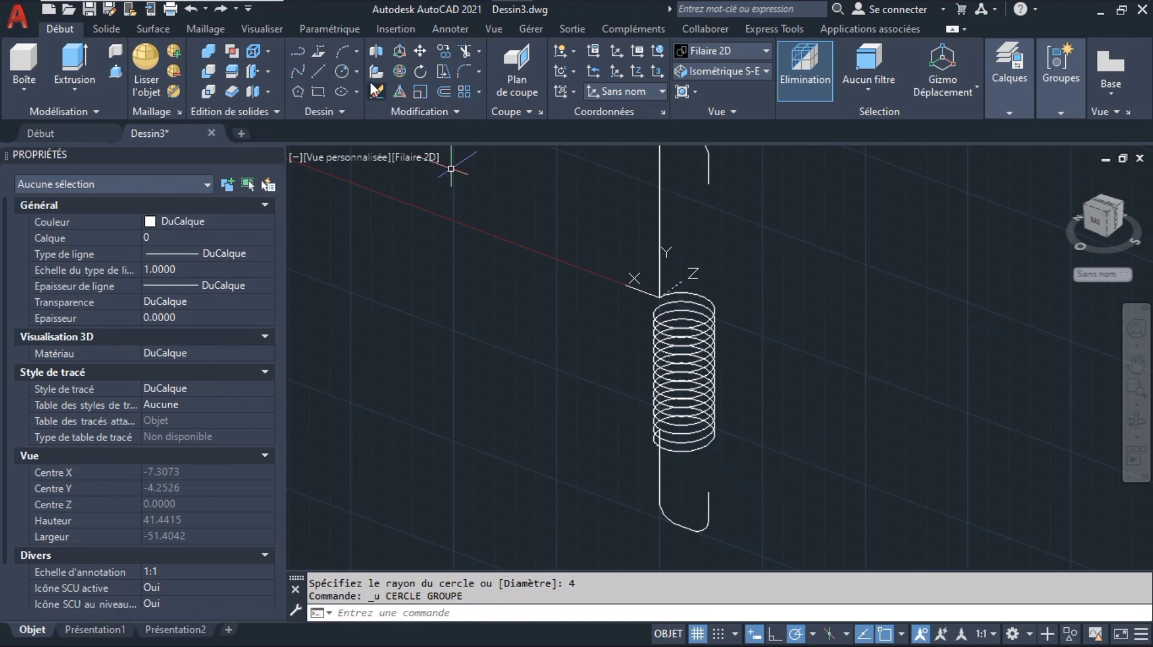
pyautogui.click(343, 70)
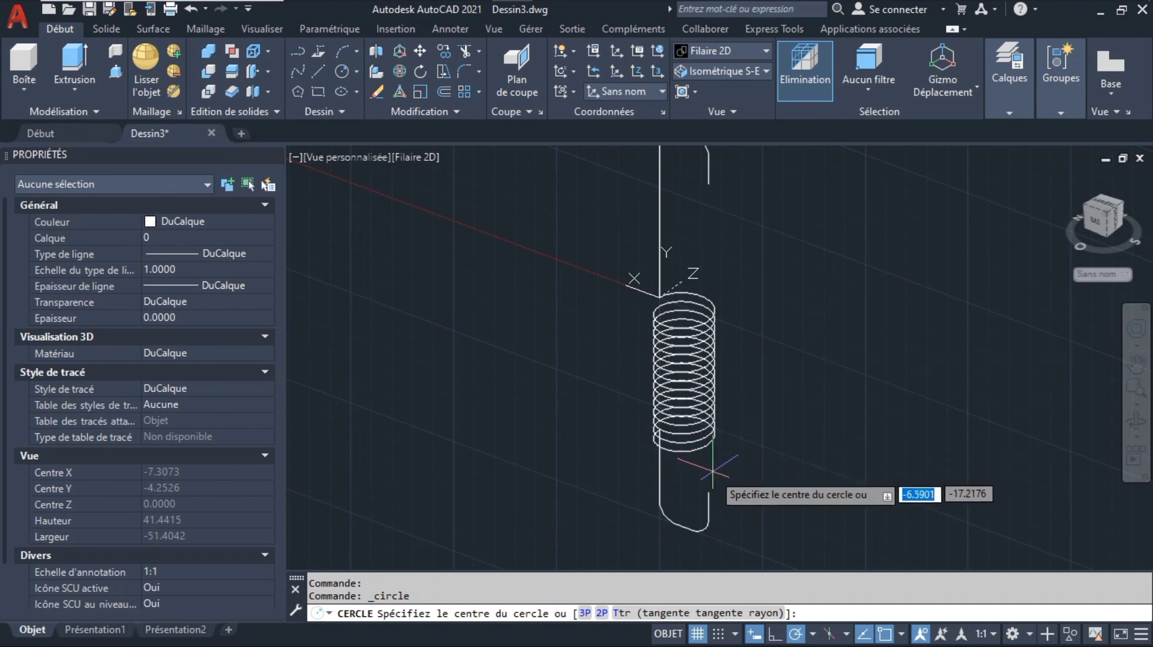
pyautogui.click(708, 493)
pyautogui.write('0')
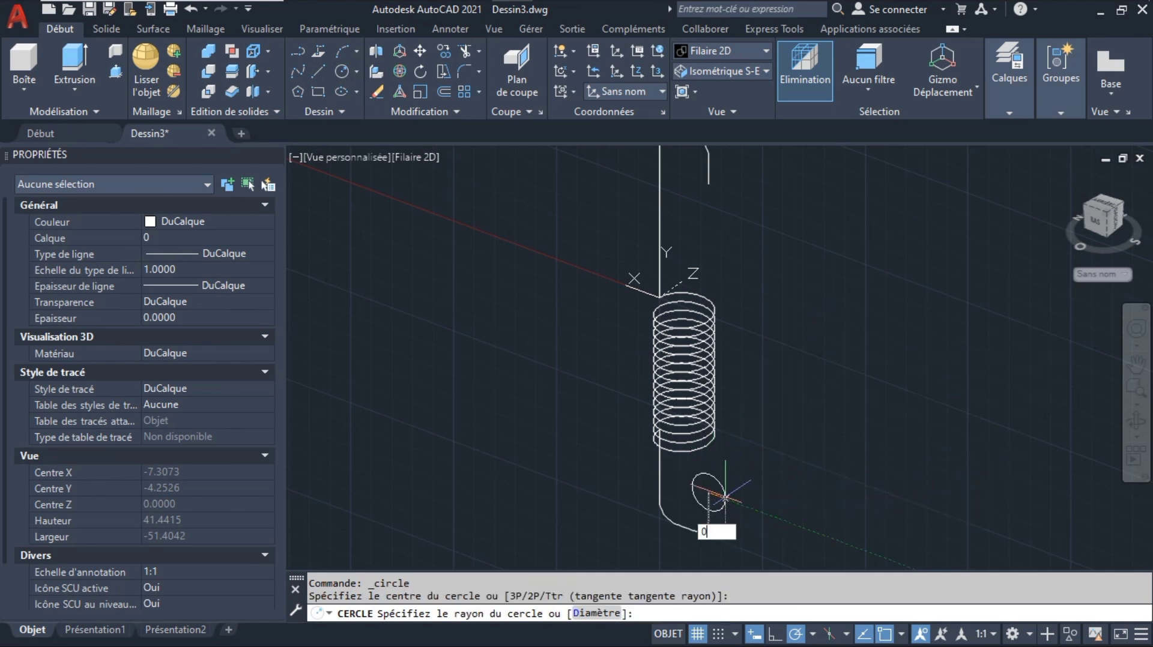
pyautogui.press('Return')
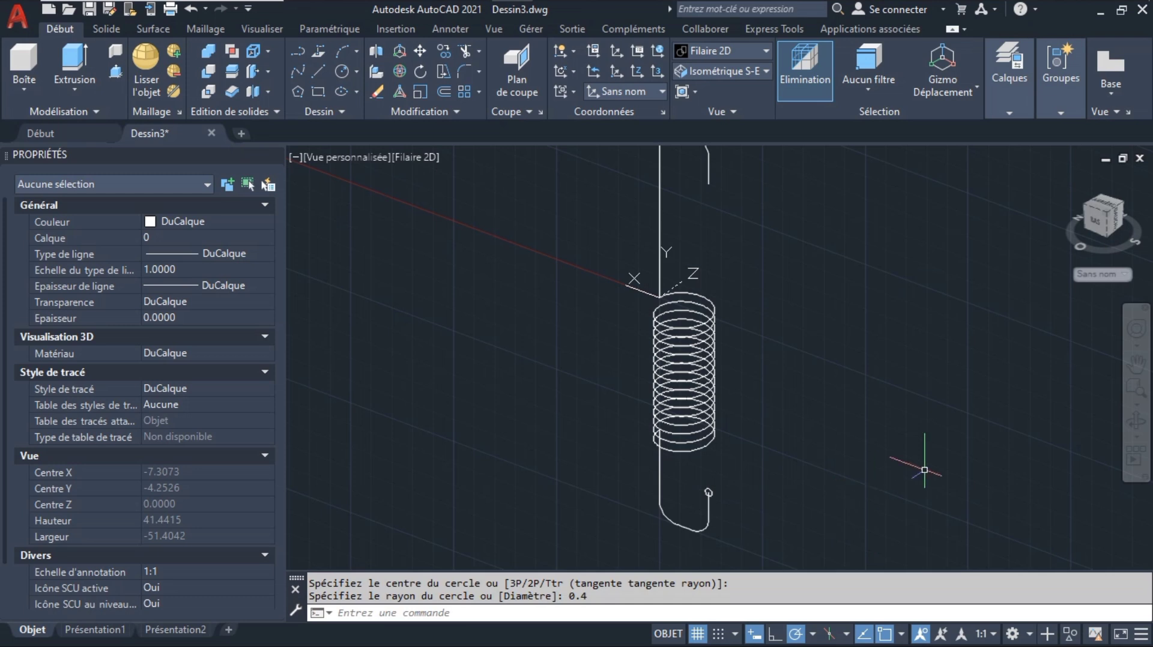
pyautogui.click(696, 472)
pyautogui.click(730, 517)
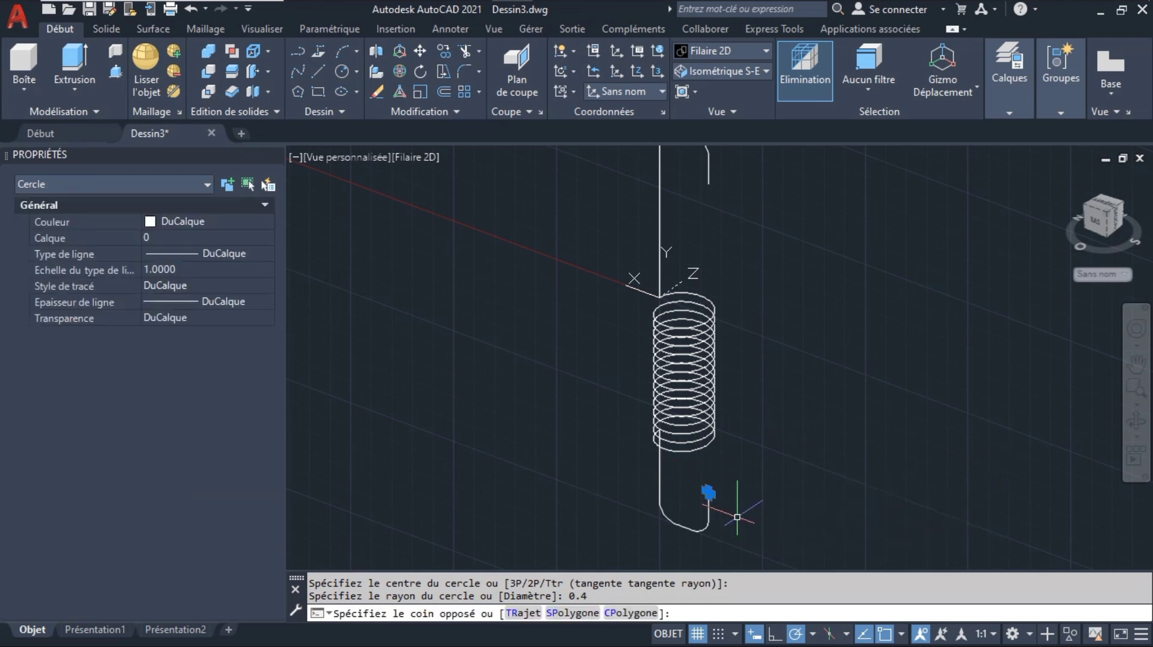
# Use 3DROTATE to turn the small circle perpendicular to the straight lower lead
pyautogui.click(1136, 391)
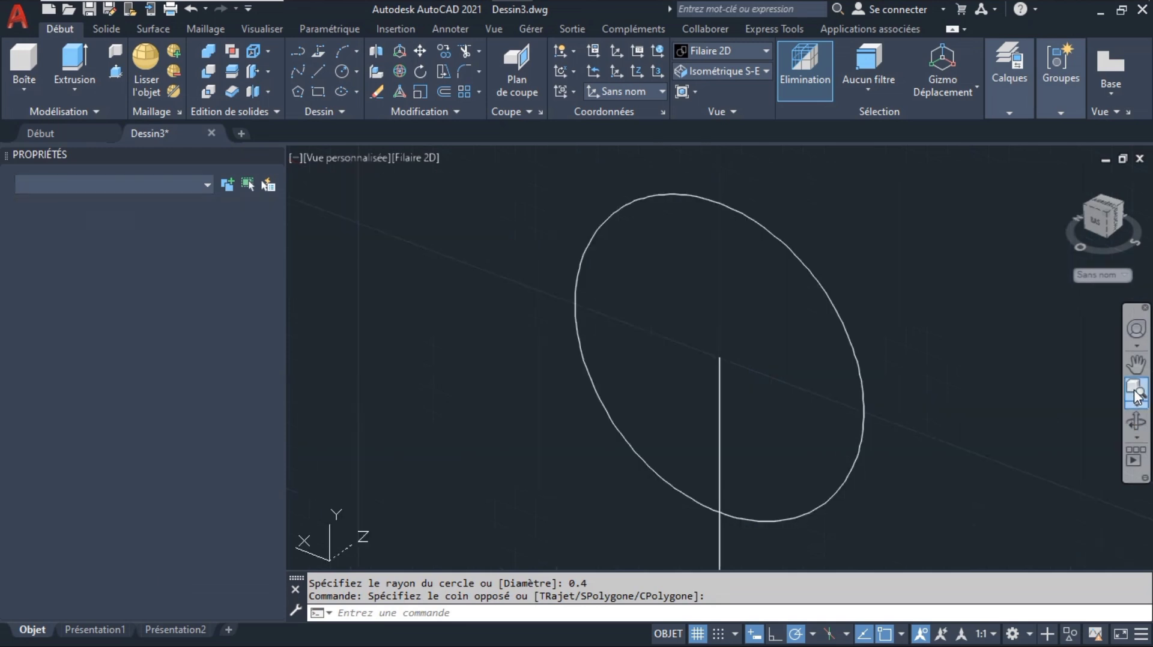
pyautogui.click(837, 322)
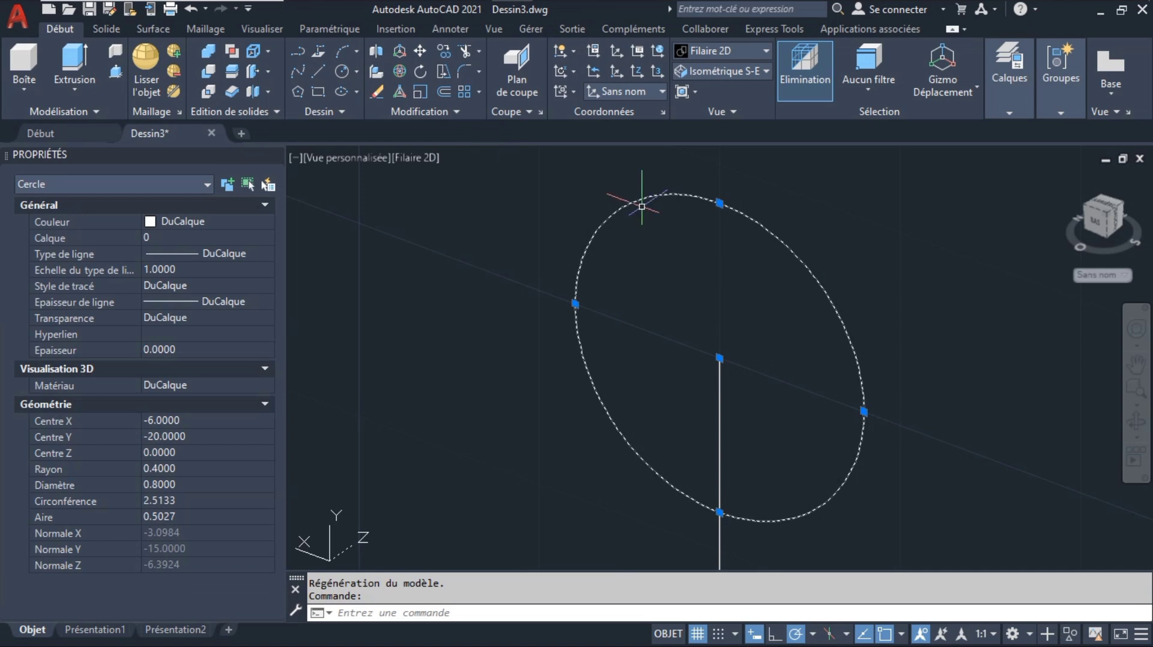
pyautogui.click(401, 71)
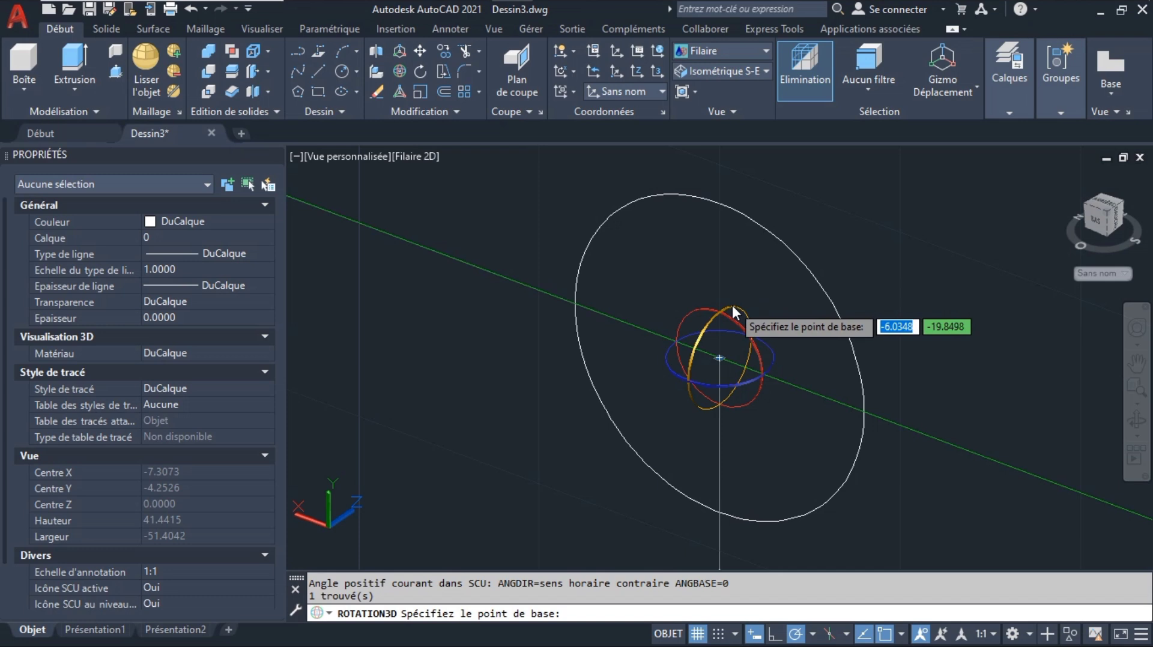
pyautogui.click(731, 305)
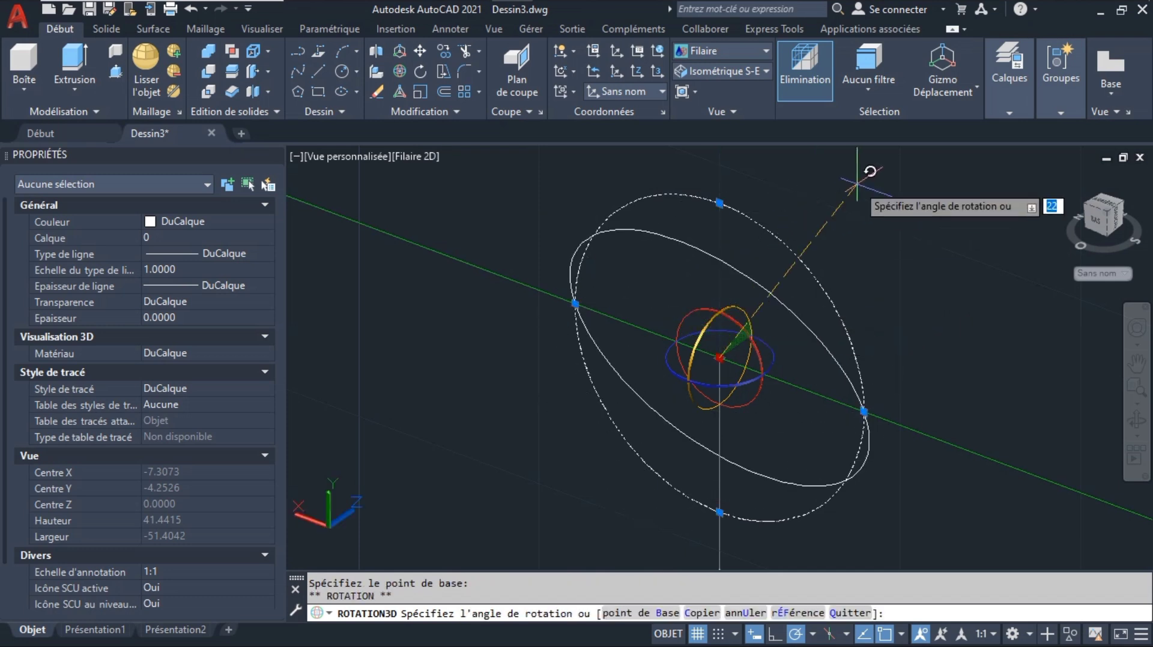
pyautogui.click(718, 180)
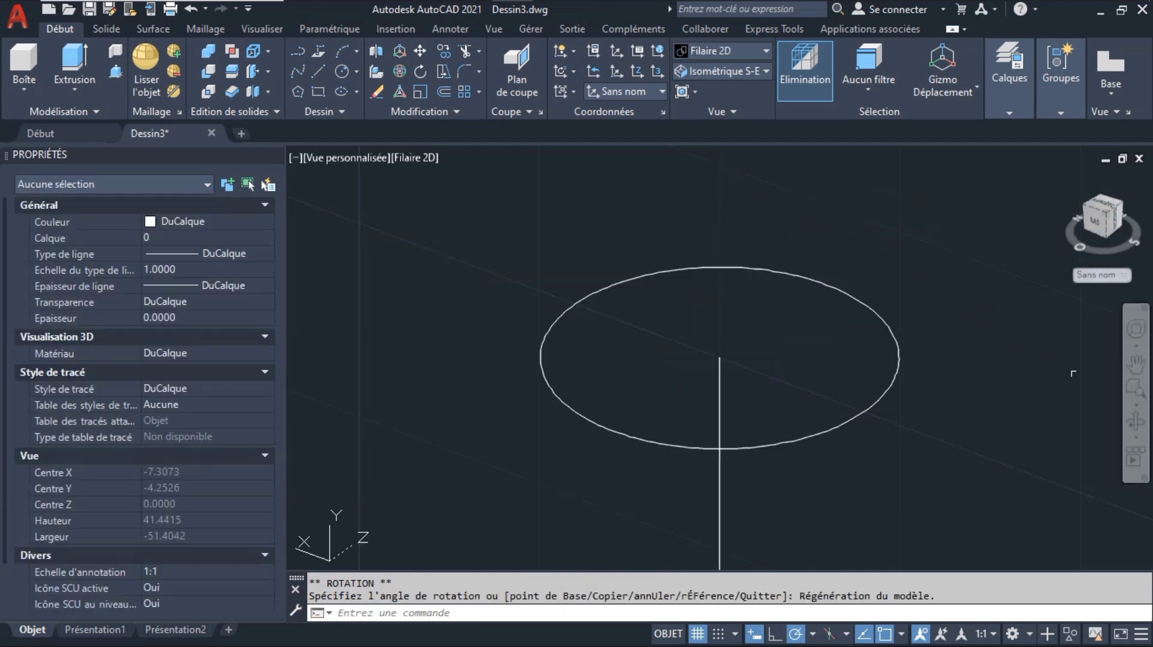
pyautogui.click(1139, 424)
pyautogui.moveTo(687, 432)
pyautogui.mouseDown()
pyautogui.moveTo(676, 379)
pyautogui.moveTo(666, 394)
pyautogui.mouseUp()
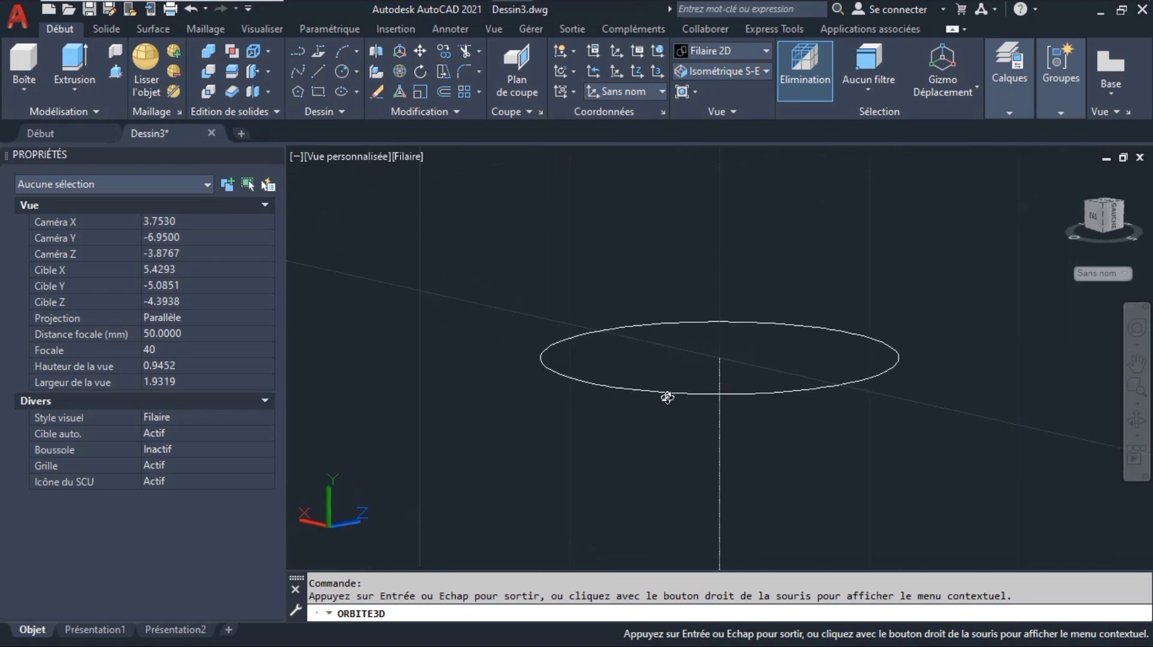
# Sweep the circle along the spring path into a solid wire and switch to Realistic style
pyautogui.press('Escape')
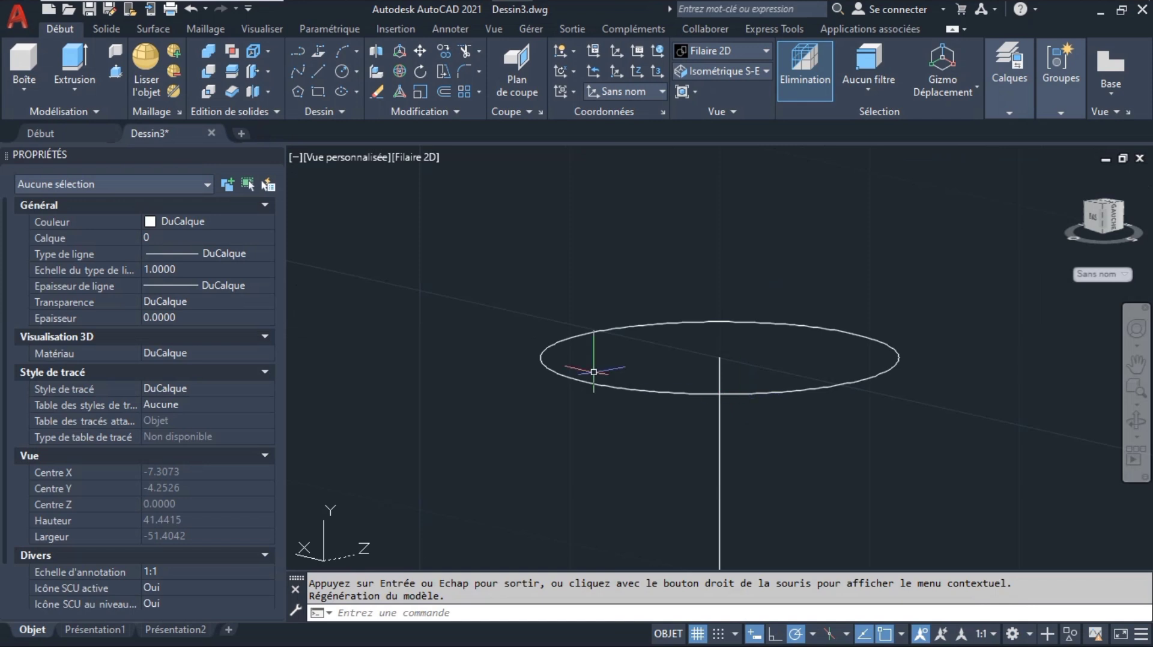
pyautogui.click(88, 94)
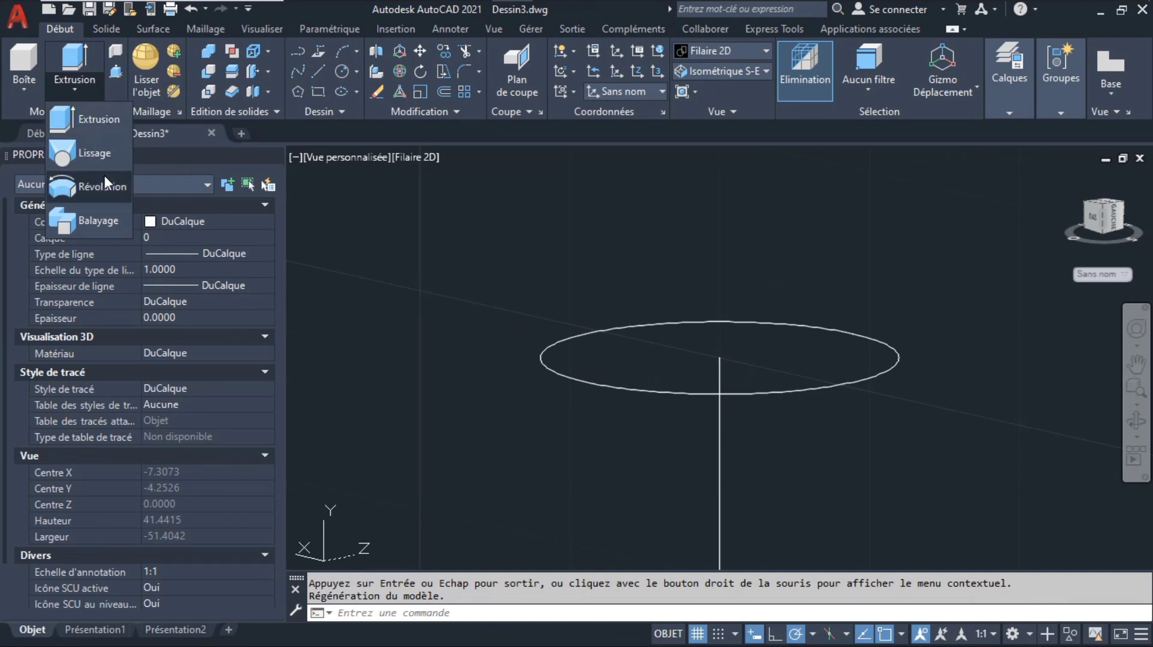
pyautogui.click(94, 220)
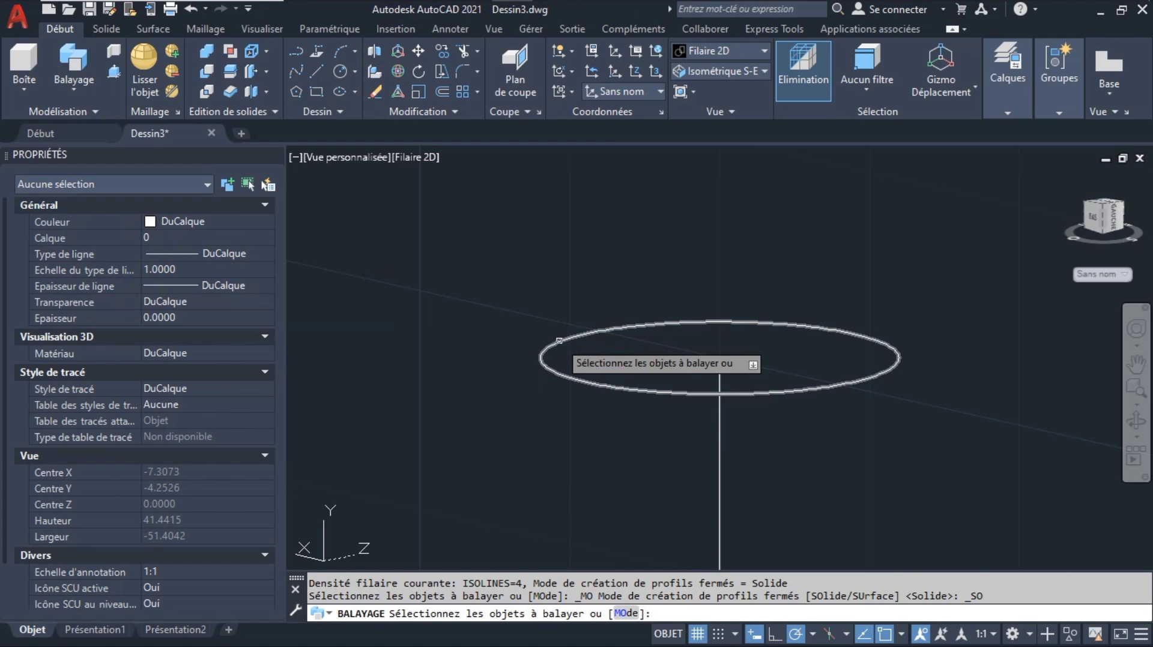
pyautogui.click(558, 340)
pyautogui.press('Return')
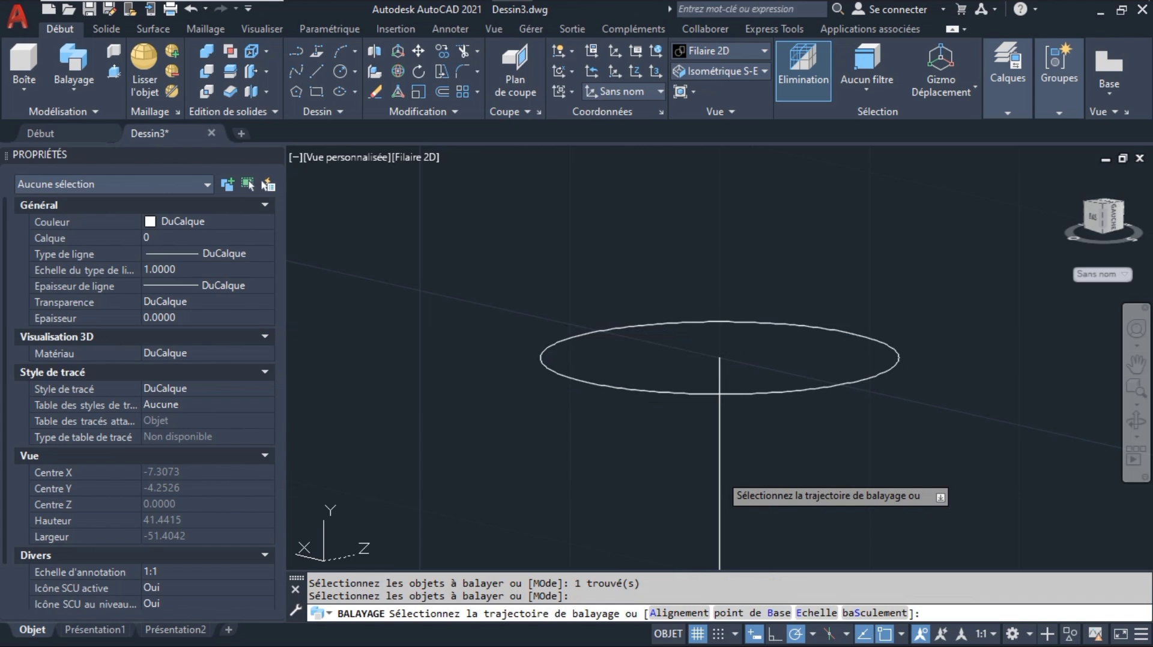
pyautogui.click(719, 480)
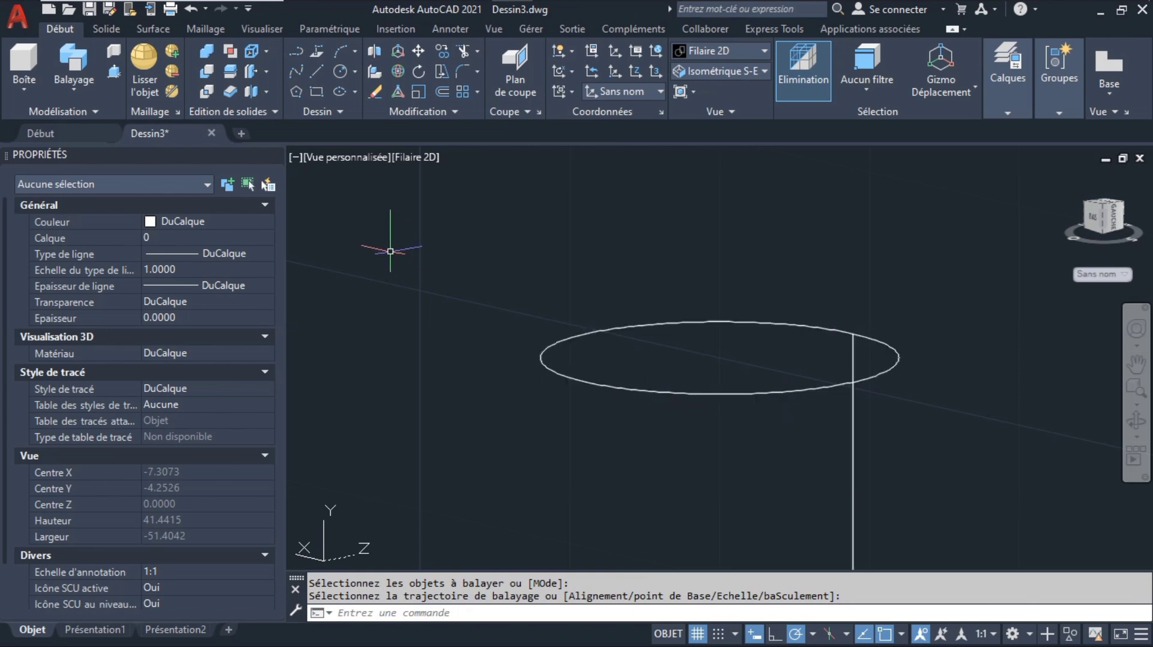
pyautogui.click(414, 157)
pyautogui.click(459, 255)
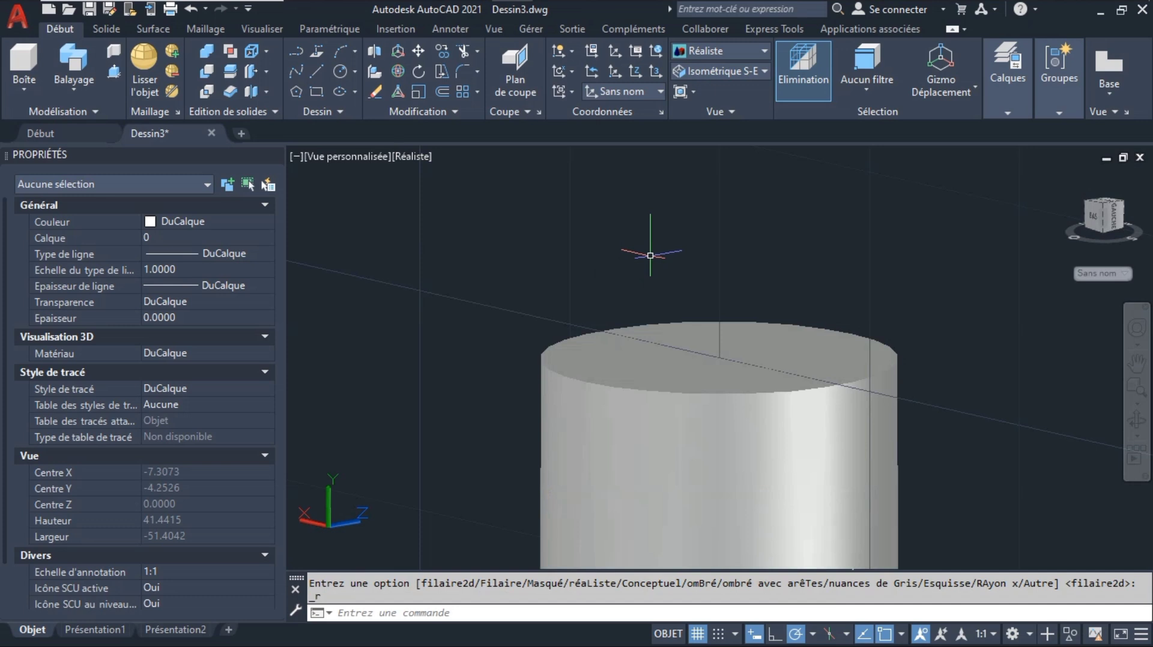
# Select everything, zoom to fit the whole hooked spring, and orbit it slightly
pyautogui.hotkey('ctrl', 'a')
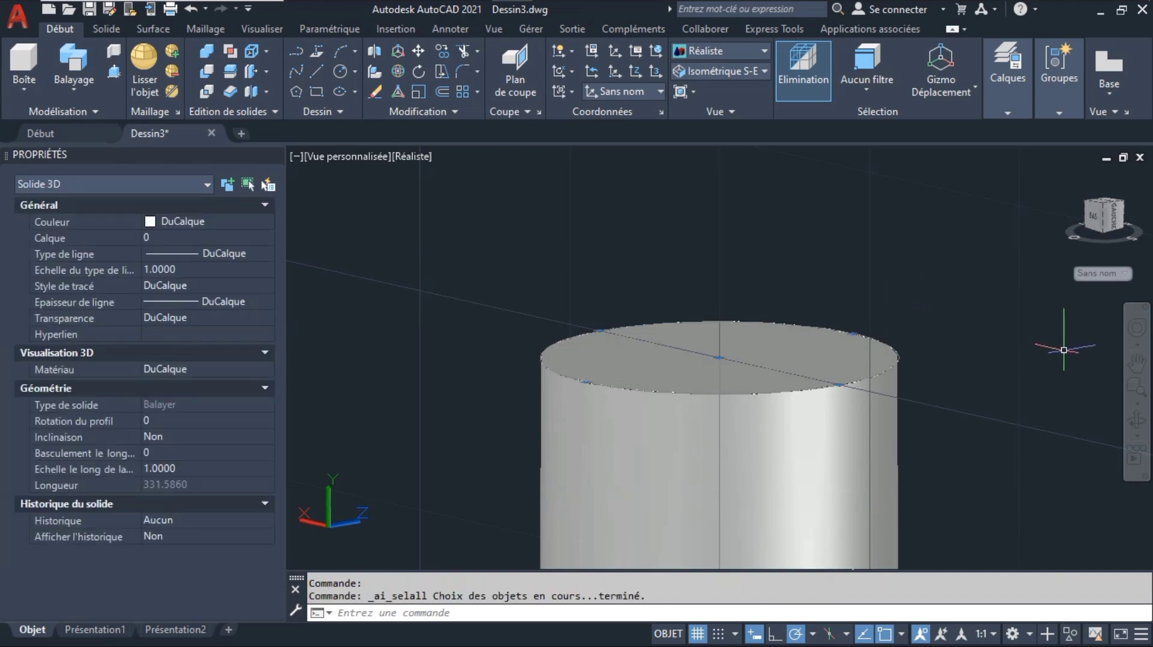
pyautogui.click(1137, 403)
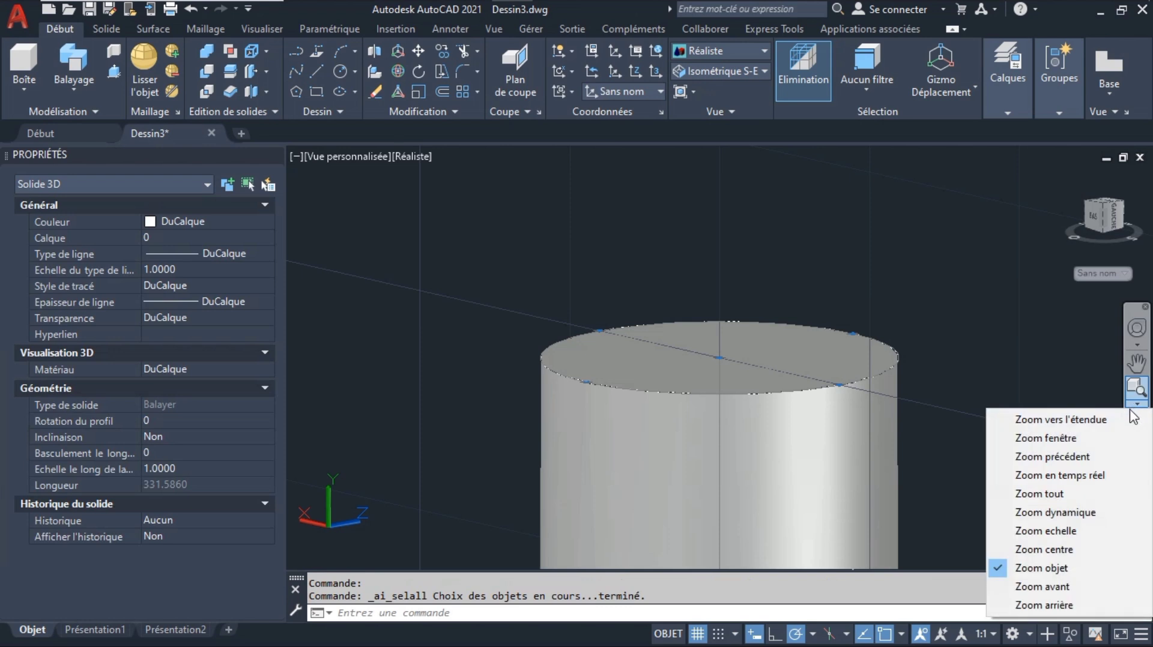
pyautogui.click(1046, 575)
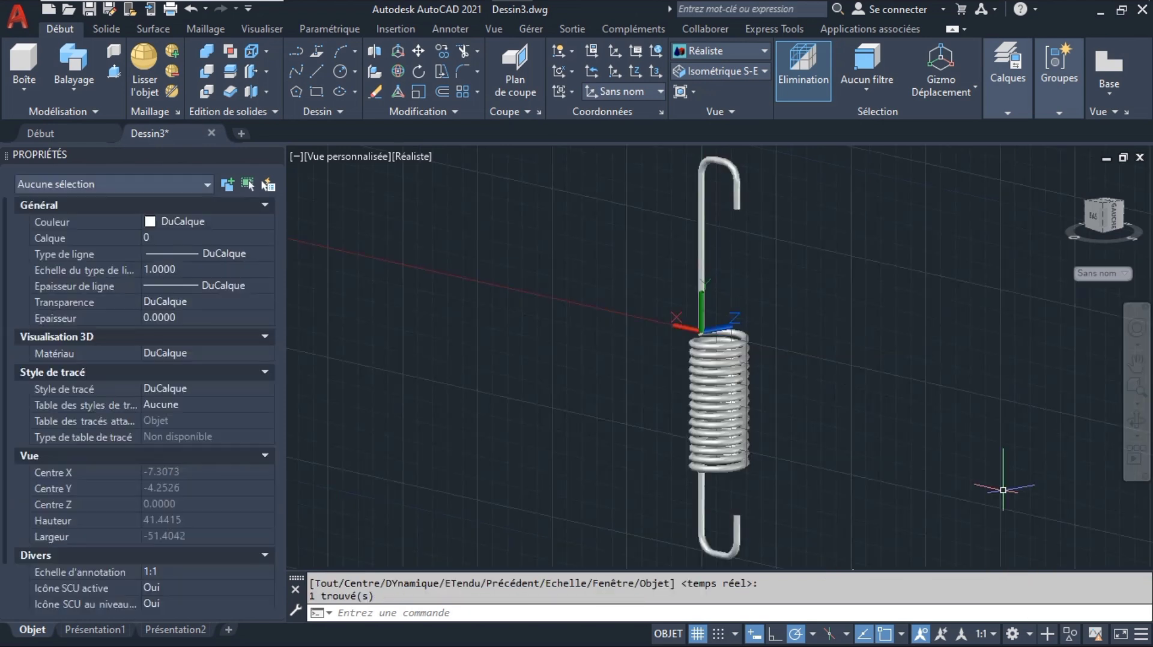
pyautogui.click(1139, 424)
pyautogui.moveTo(815, 457)
pyautogui.mouseDown()
pyautogui.moveTo(775, 506)
pyautogui.moveTo(701, 484)
pyautogui.mouseUp()
pyautogui.press('Escape')
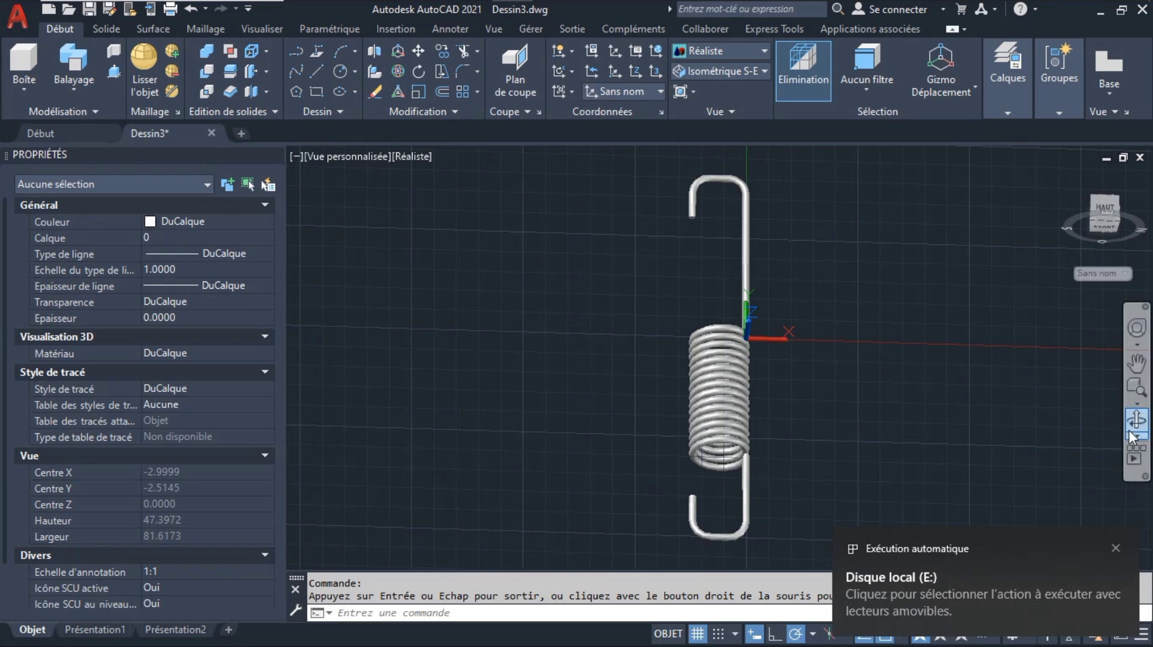
# Spin the spring with continuous orbit into a tilted diagonal view
pyautogui.click(1139, 443)
pyautogui.click(1090, 487)
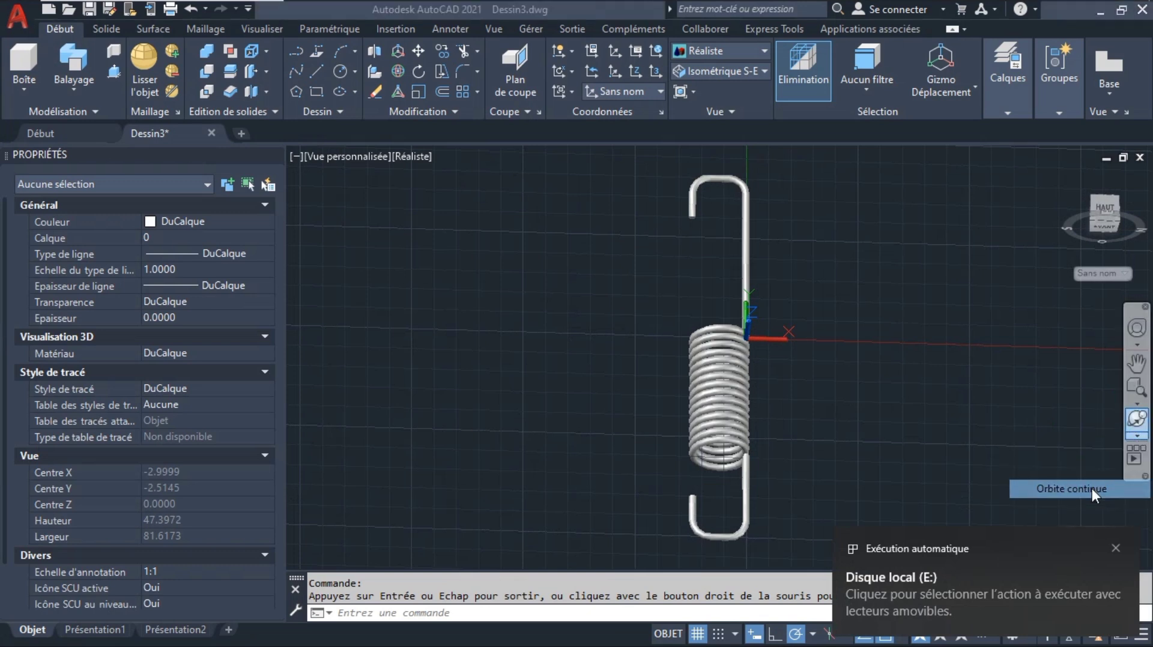
pyautogui.moveTo(736, 410); pyautogui.dragTo(675, 332)
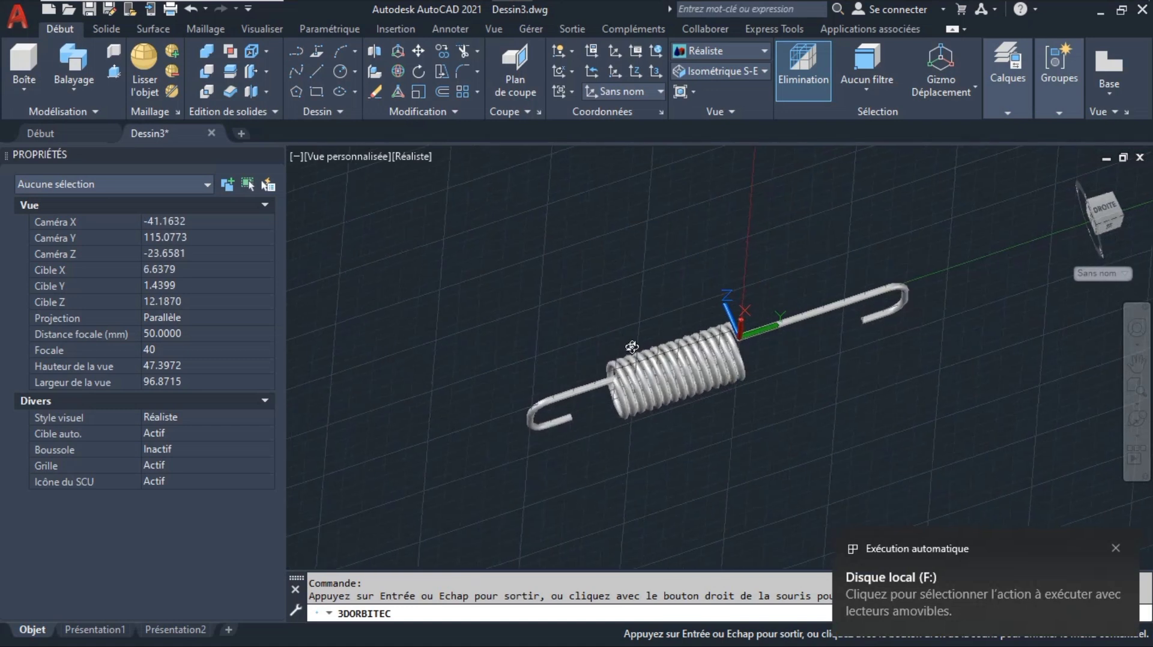
pyautogui.press('Escape')
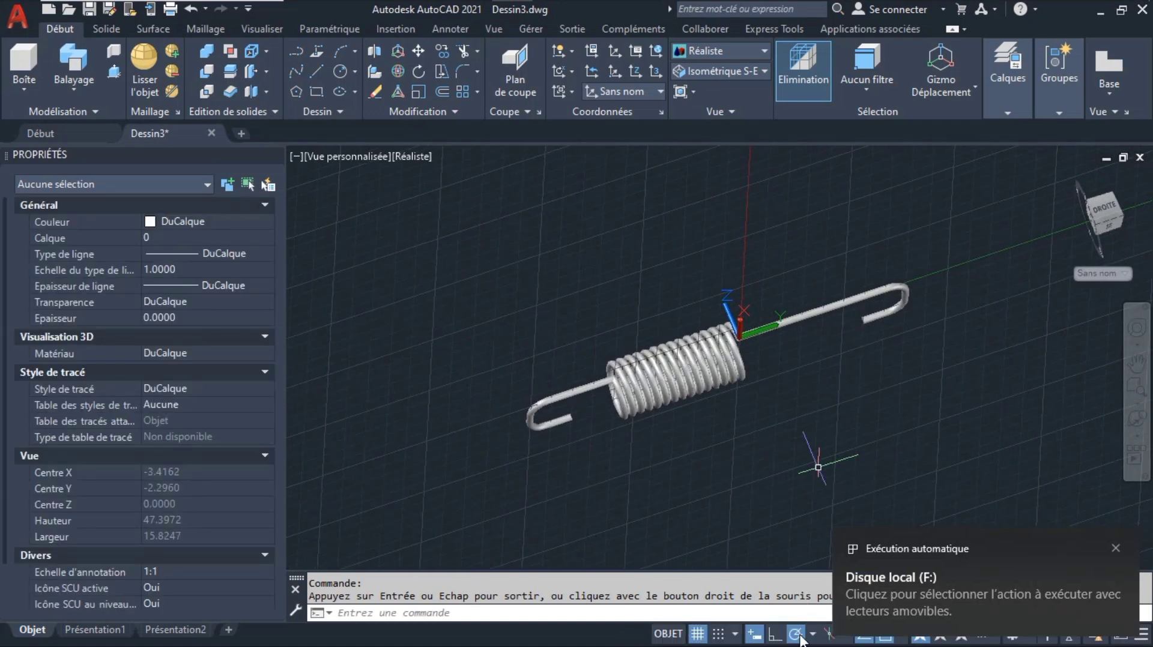
# Turn off the grid, zoom to fill the view with the spring, and orbit closer
pyautogui.click(697, 634)
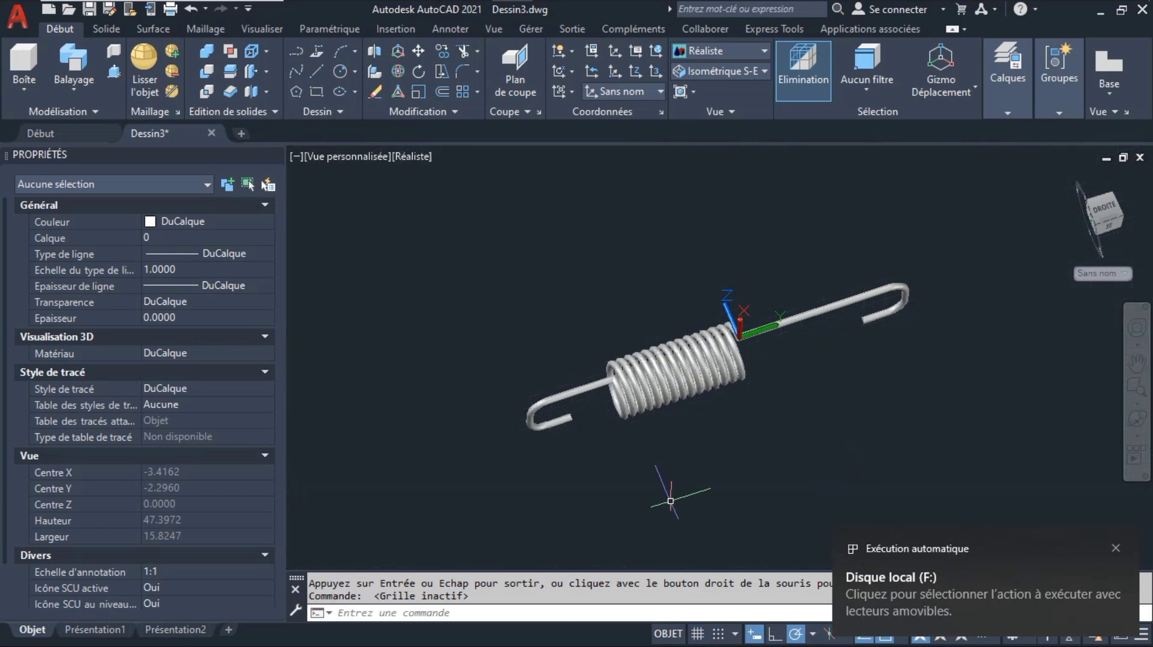
pyautogui.click(738, 329)
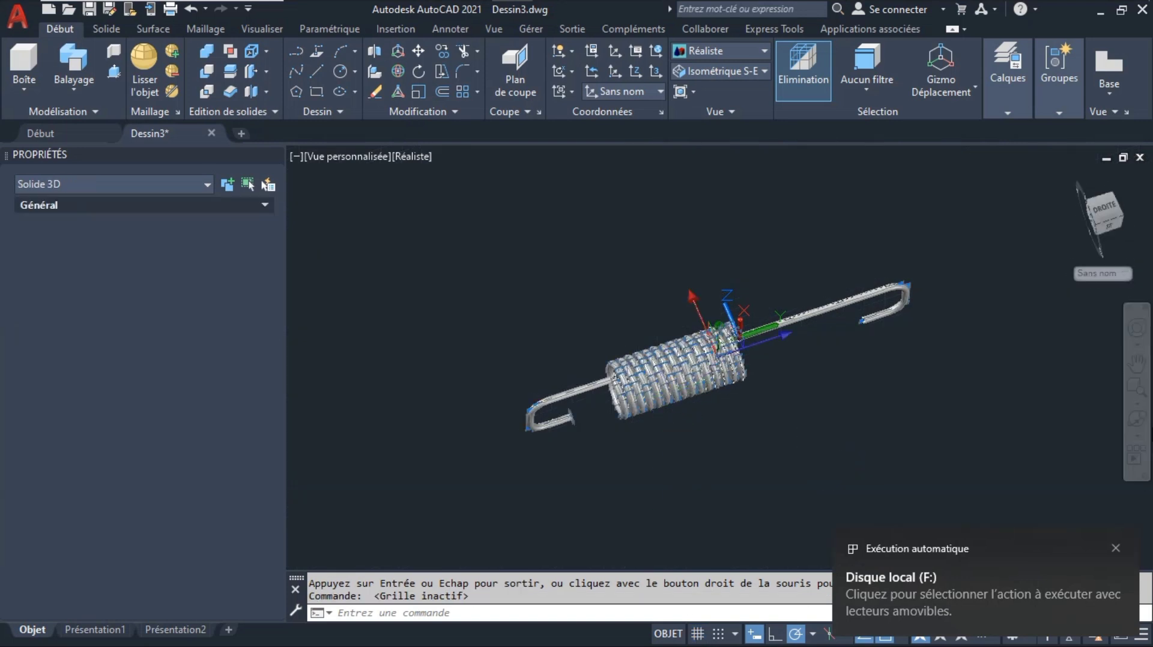
pyautogui.click(1134, 390)
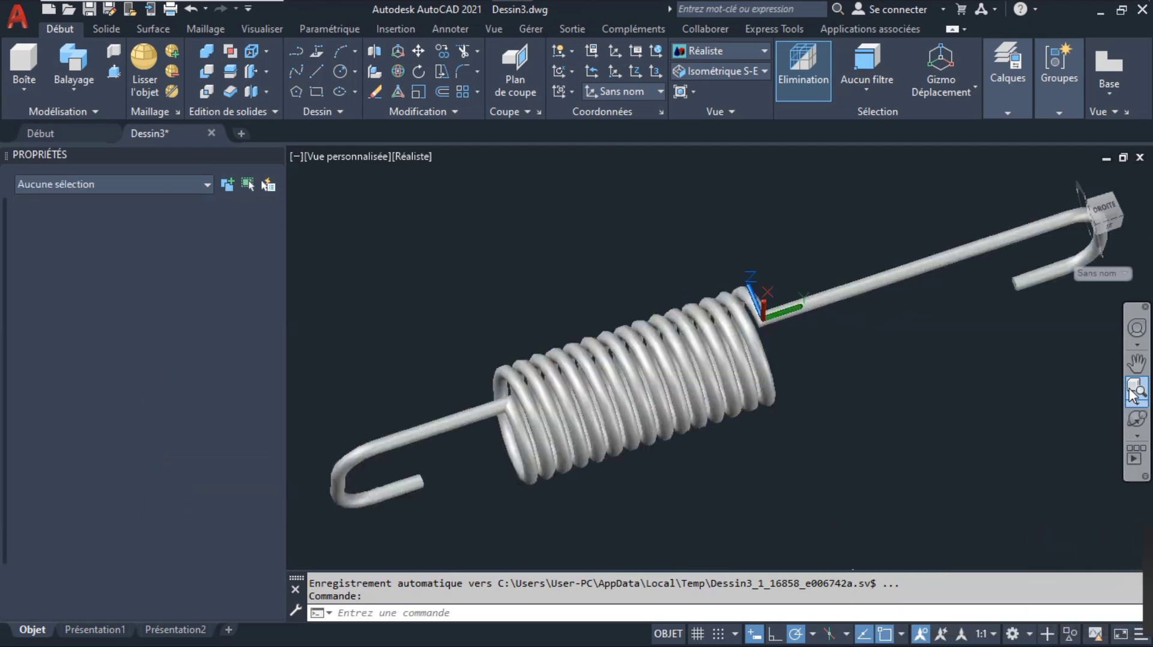
pyautogui.click(1136, 419)
pyautogui.moveTo(780, 355); pyautogui.dragTo(739, 361)
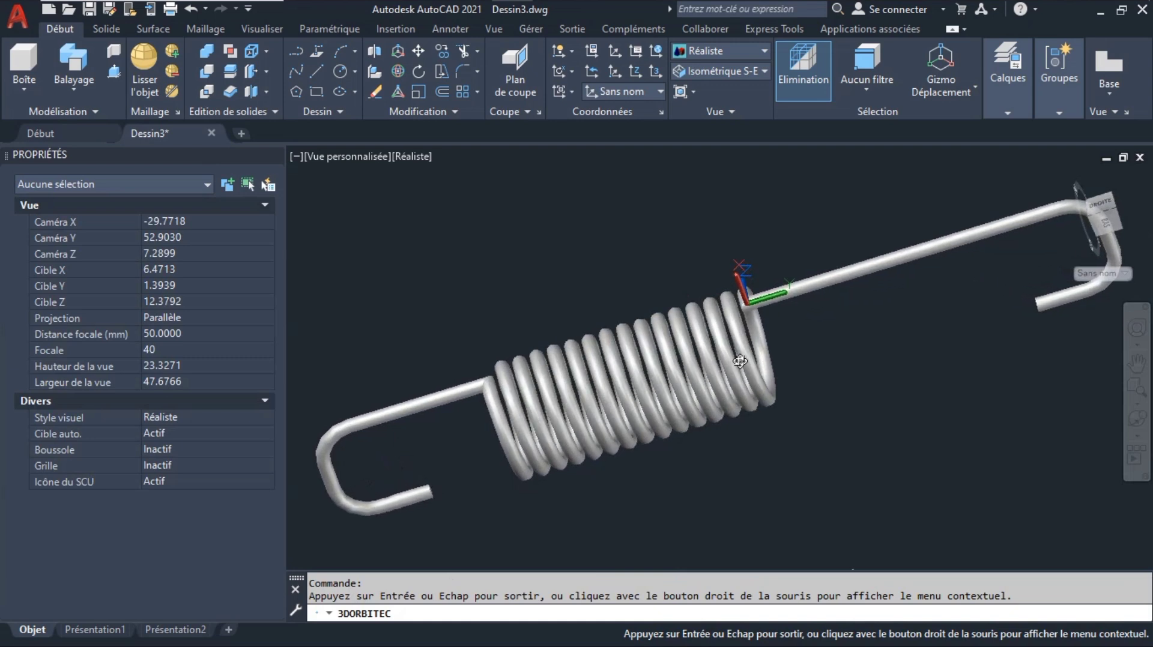